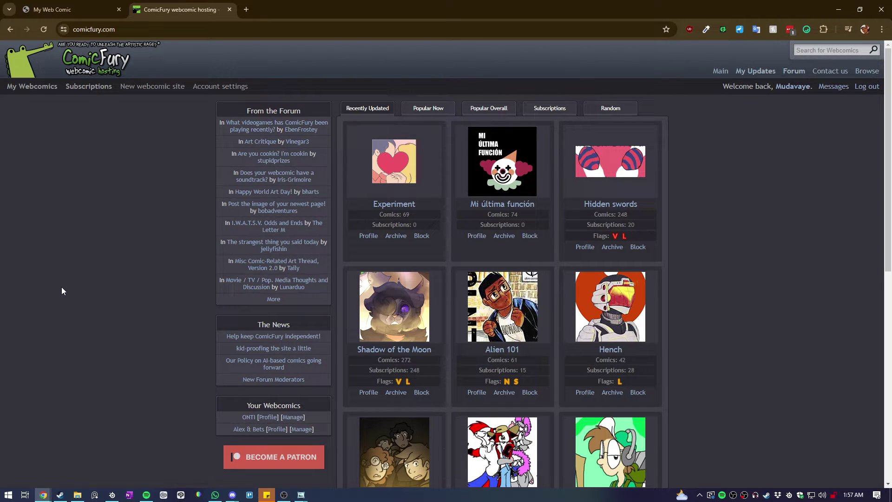
Reopen the ONTI comic site and view its mockup with the painted jungle background in Windows Photo Viewer.
{"action": "key", "text": "ctrl+shift+t"}
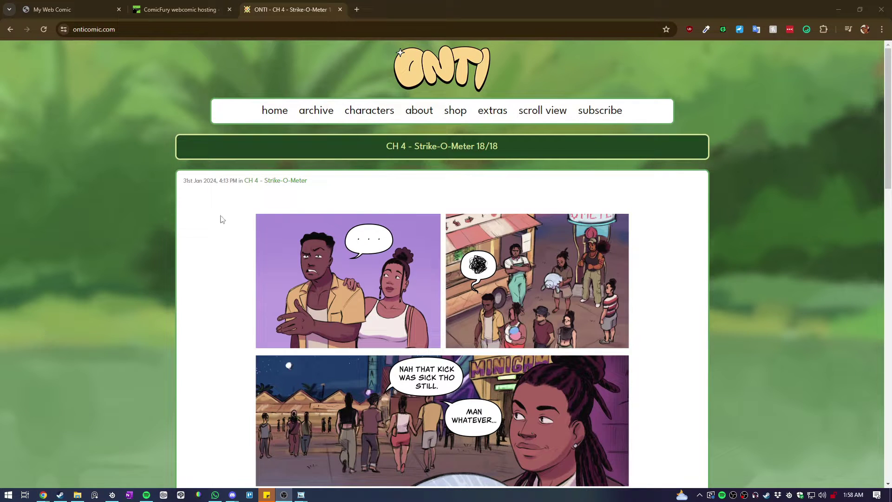
{"action": "mouse_move", "coordinate": [301, 494]}
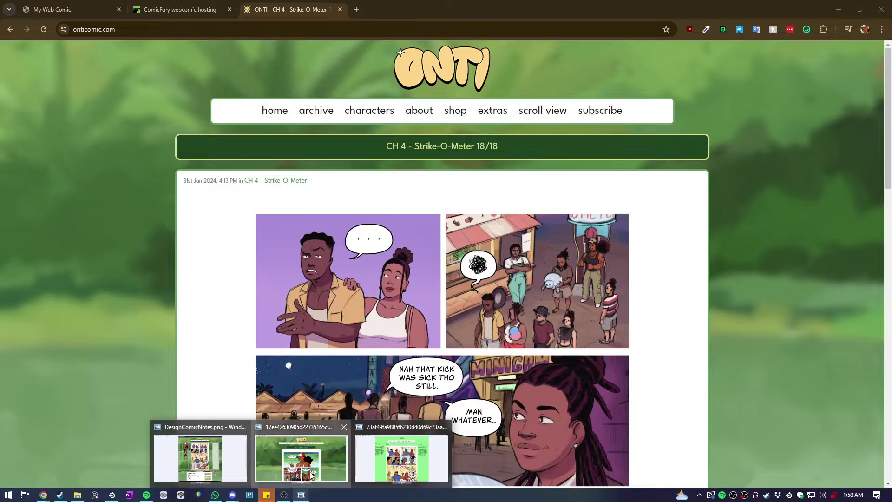
{"action": "left_click", "coordinate": [317, 460]}
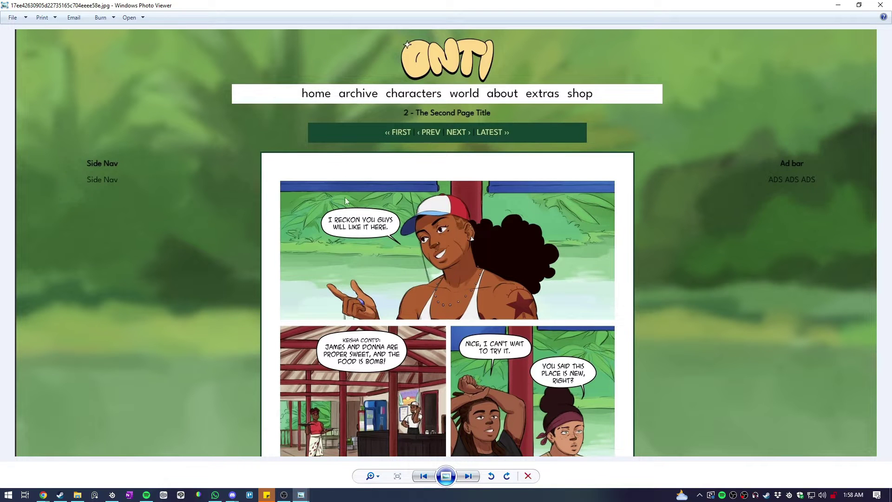
{"action": "key", "text": "Right"}
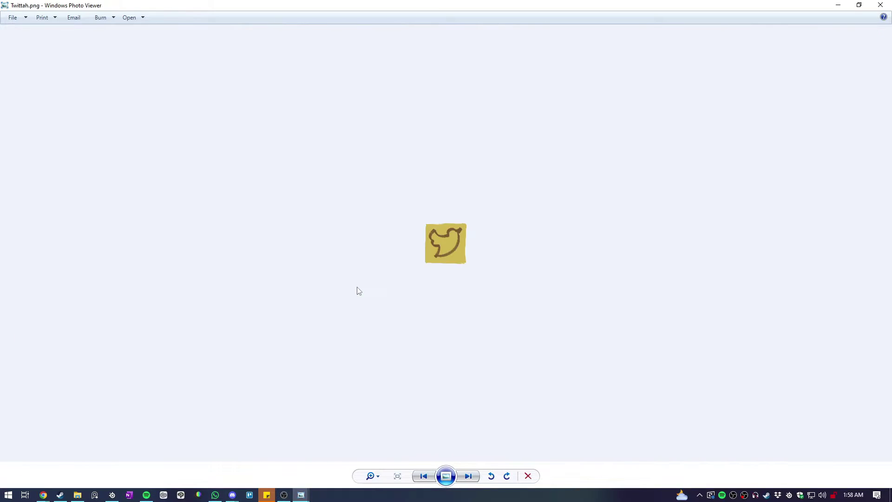
{"action": "key", "text": "Left"}
{"action": "key", "text": "Left"}
{"action": "key", "text": "Right"}
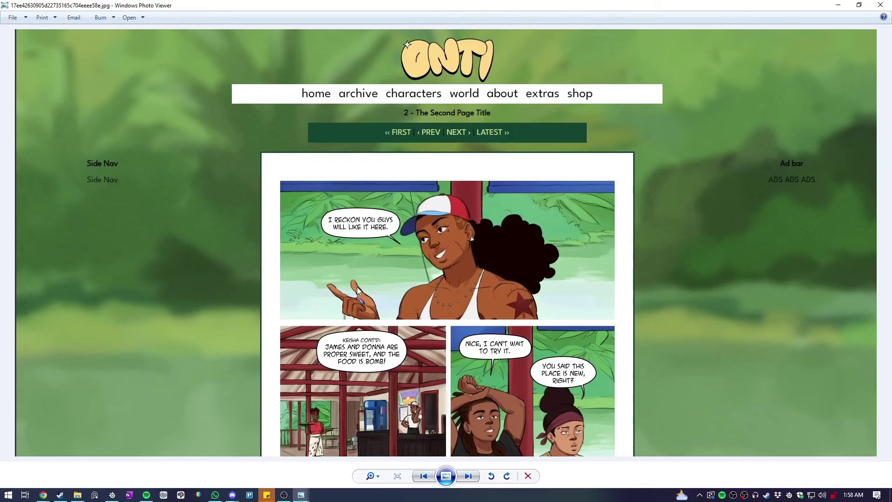
View the ONTI layout mockup with the plain green background and minimize the image viewer windows.
{"action": "mouse_move", "coordinate": [301, 495]}
{"action": "left_click", "coordinate": [395, 453]}
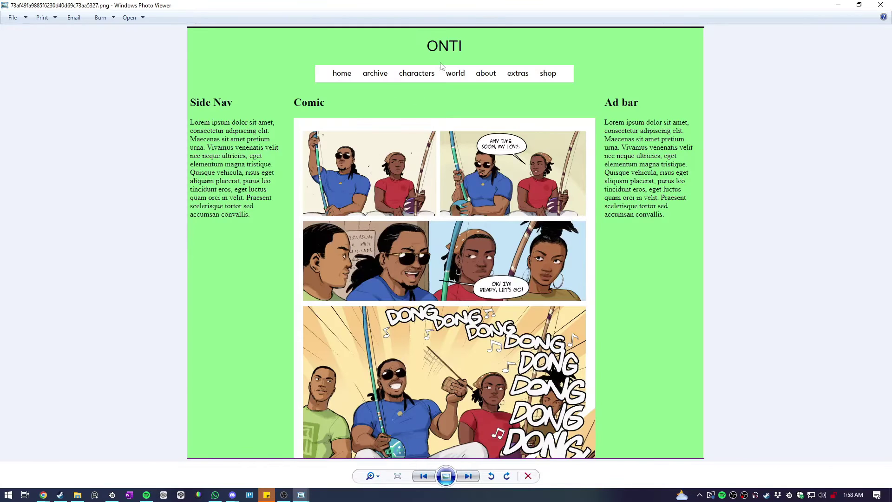
{"action": "left_click", "coordinate": [838, 5]}
{"action": "left_click", "coordinate": [839, 5]}
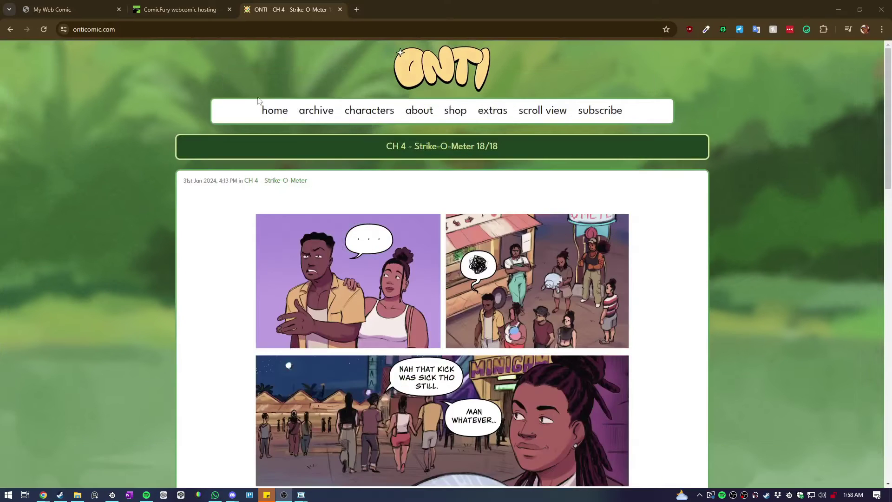
Browse the home, archive and about pages of the AWKWARD web comic site and return to its home page.
{"action": "left_click", "coordinate": [88, 8]}
{"action": "left_click", "coordinate": [55, 129]}
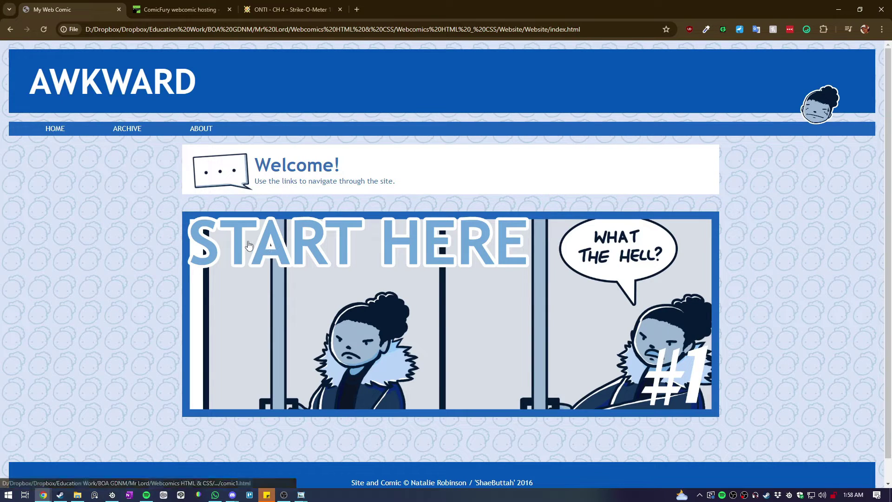
{"action": "scroll", "coordinate": [155, 216], "scroll_direction": "down", "scroll_amount": 1}
{"action": "scroll", "coordinate": [65, 159], "scroll_direction": "up", "scroll_amount": 1}
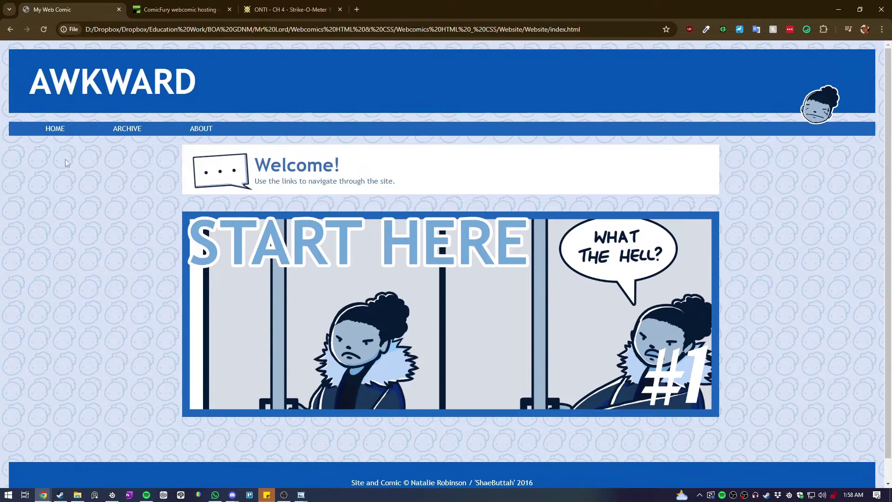
{"action": "left_click", "coordinate": [128, 130]}
{"action": "left_click", "coordinate": [202, 129]}
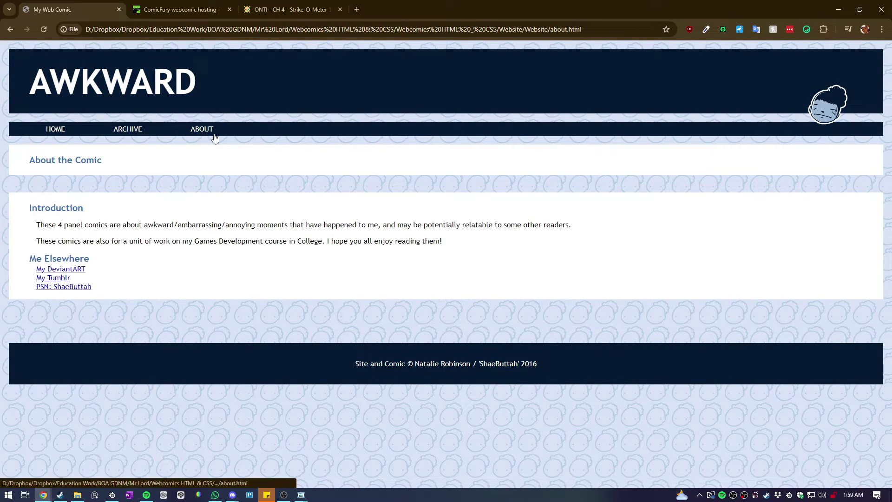
{"action": "left_click", "coordinate": [55, 129]}
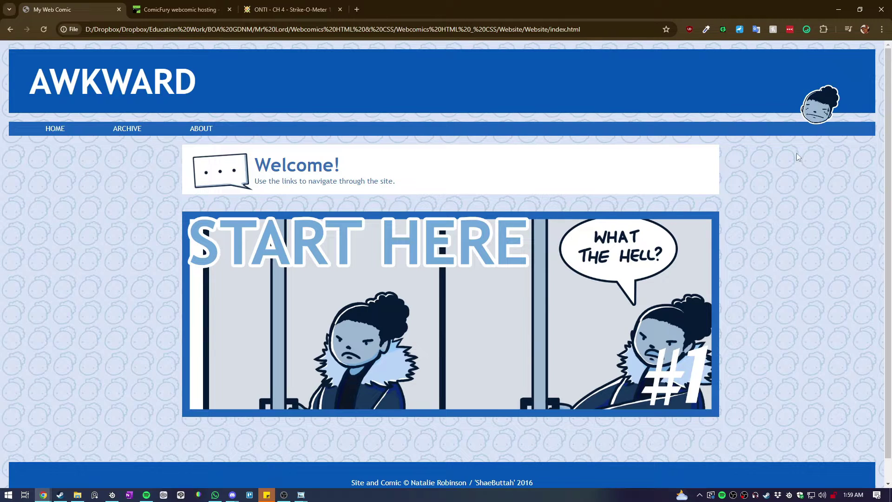
Examine the header, comic panel and comments area in the comic website idea.png sketch, and close the image.
{"action": "key", "text": "alt+Tab"}
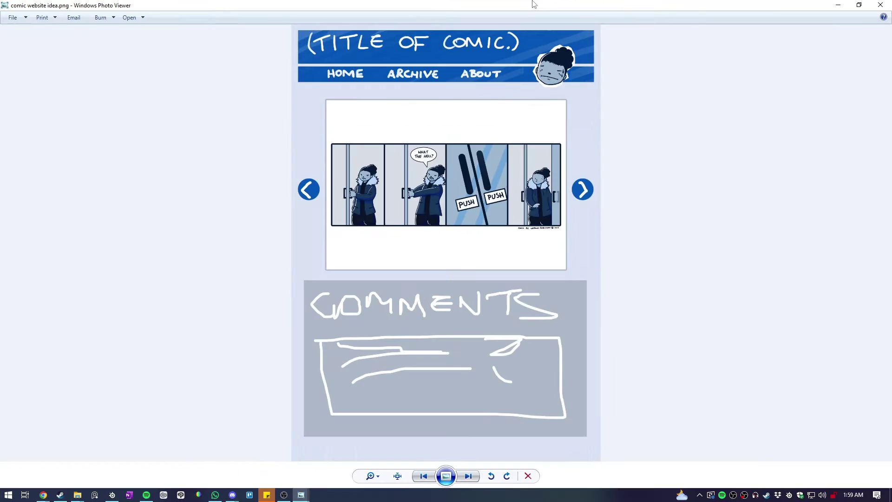
{"action": "scroll", "coordinate": [398, 345], "scroll_direction": "up", "scroll_amount": 3}
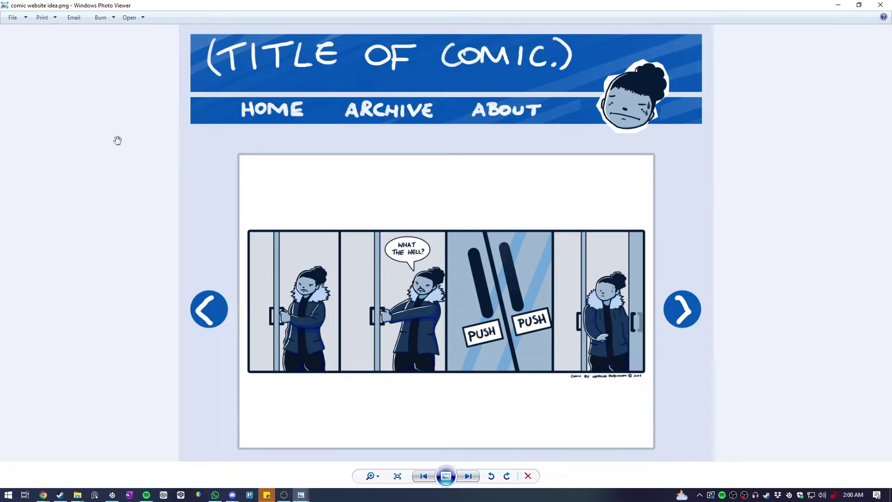
{"action": "left_click_drag", "start_coordinate": [259, 295], "coordinate": [255, 256]}
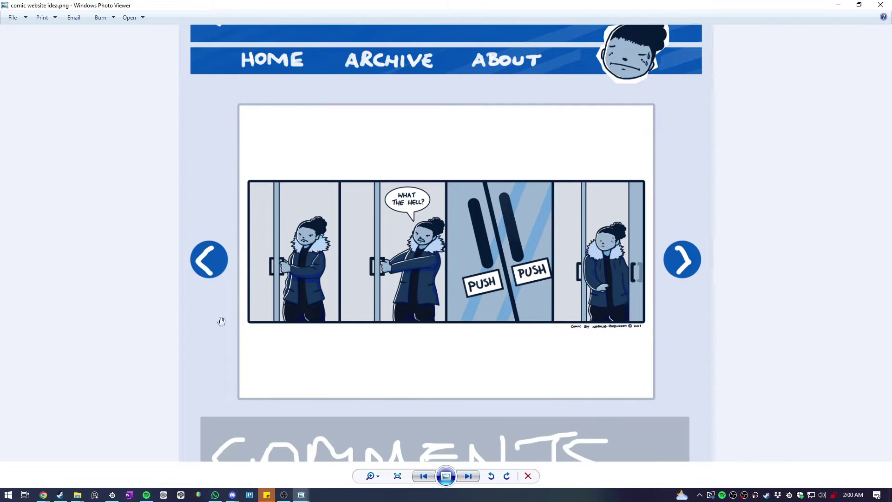
{"action": "left_click_drag", "start_coordinate": [470, 386], "coordinate": [470, 181]}
{"action": "scroll", "coordinate": [445, 291], "scroll_direction": "down", "scroll_amount": 3}
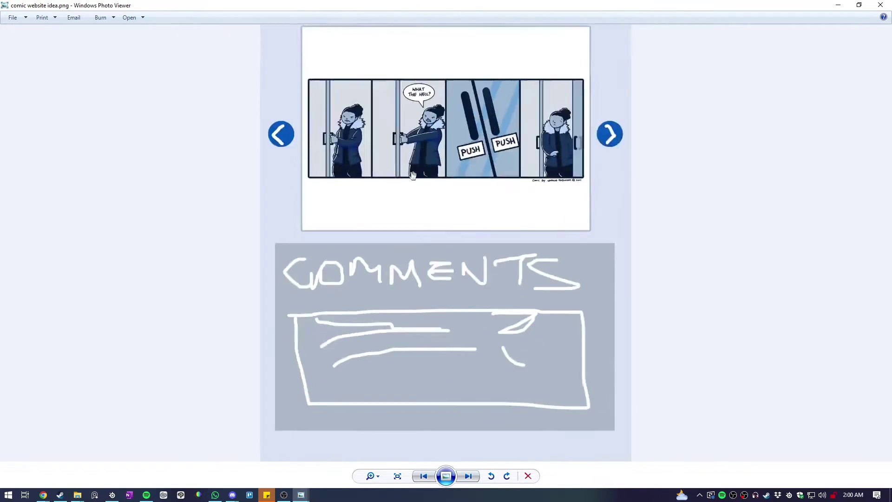
{"action": "left_click", "coordinate": [881, 4]}
Go through the open ONTI mockup images in Windows Photo Viewer and bring up DesignComicNotes.png enlarged.
{"action": "left_click", "coordinate": [302, 494]}
{"action": "left_click", "coordinate": [301, 449]}
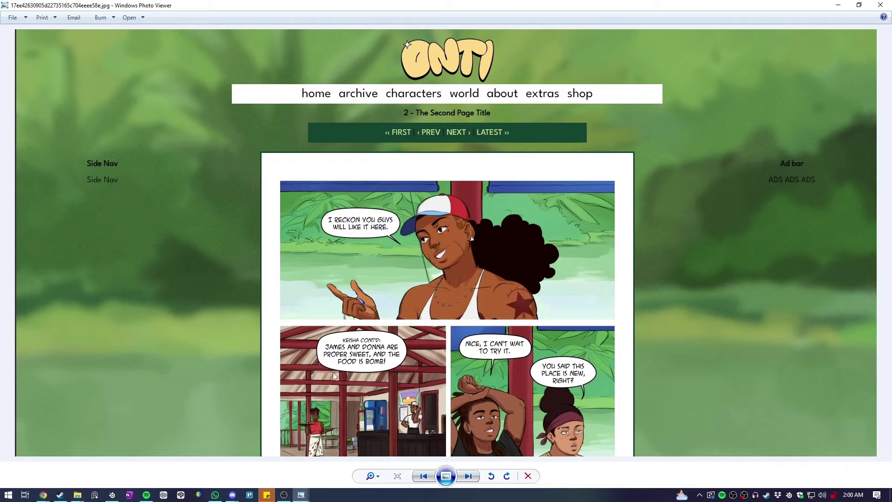
{"action": "key", "text": "Right"}
{"action": "key", "text": "Right"}
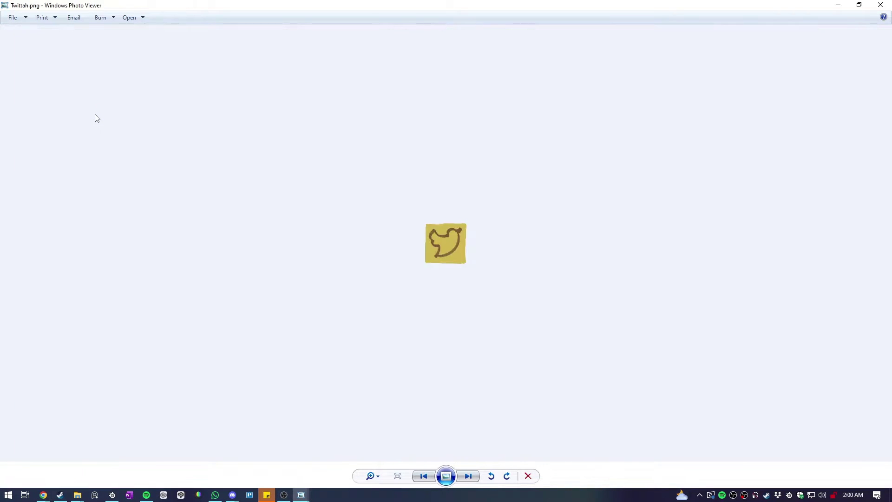
{"action": "key", "text": "alt+Tab"}
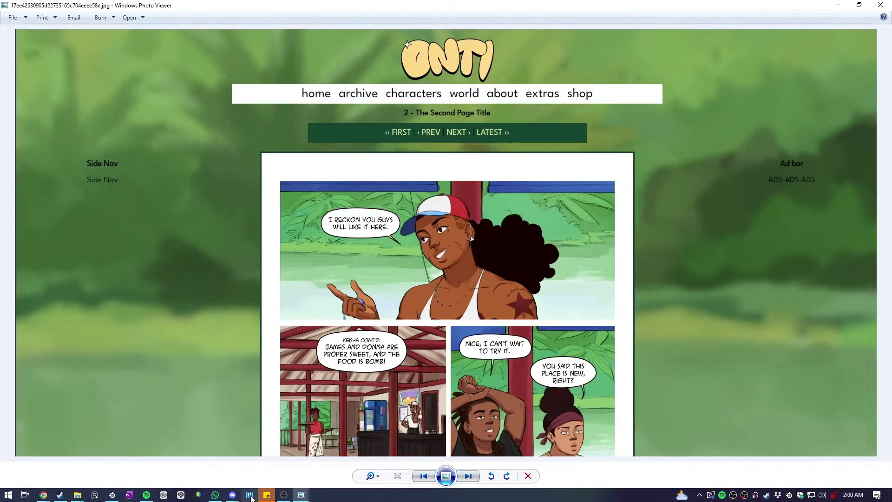
{"action": "left_click", "coordinate": [417, 470]}
{"action": "key", "text": "Right"}
{"action": "scroll", "coordinate": [370, 138], "scroll_direction": "up", "scroll_amount": 3}
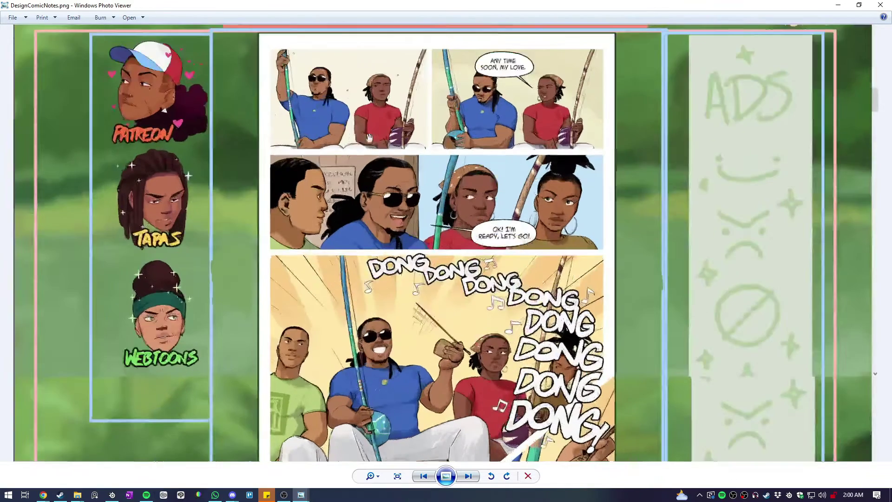
Examine the annotated header, comic title bar, bottom navigation and author notes in DesignComicNotes.png, and minimize the image viewer.
{"action": "left_click_drag", "start_coordinate": [390, 236], "coordinate": [390, 357]}
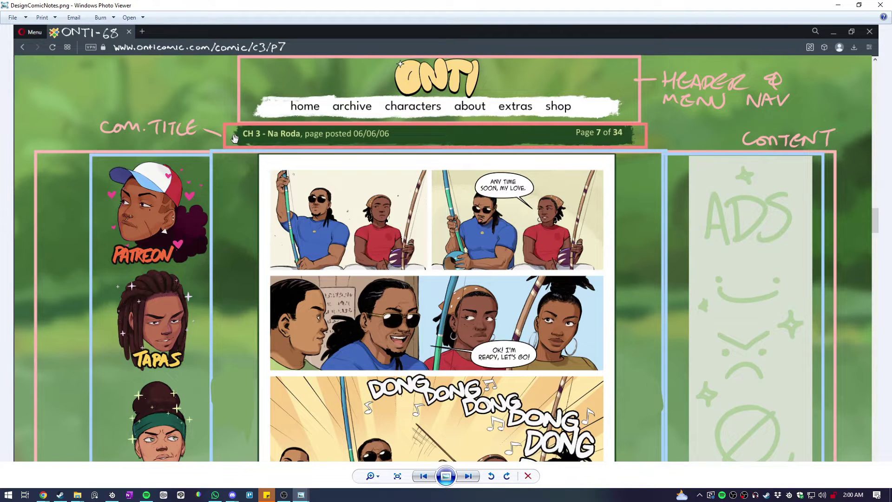
{"action": "scroll", "coordinate": [247, 98], "scroll_direction": "up", "scroll_amount": 2}
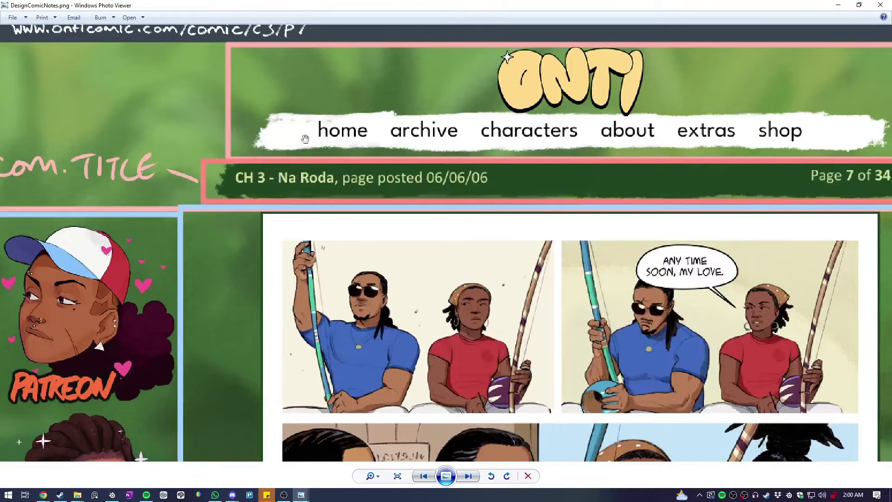
{"action": "left_click_drag", "start_coordinate": [305, 138], "coordinate": [215, 197]}
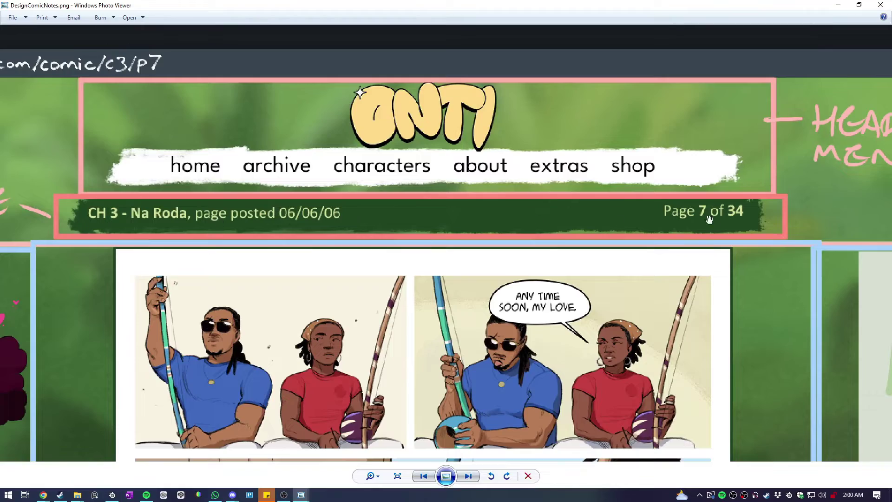
{"action": "scroll", "coordinate": [687, 268], "scroll_direction": "down", "scroll_amount": 3}
{"action": "left_click_drag", "start_coordinate": [687, 268], "coordinate": [651, 42]}
{"action": "left_click_drag", "start_coordinate": [511, 349], "coordinate": [470, 121]}
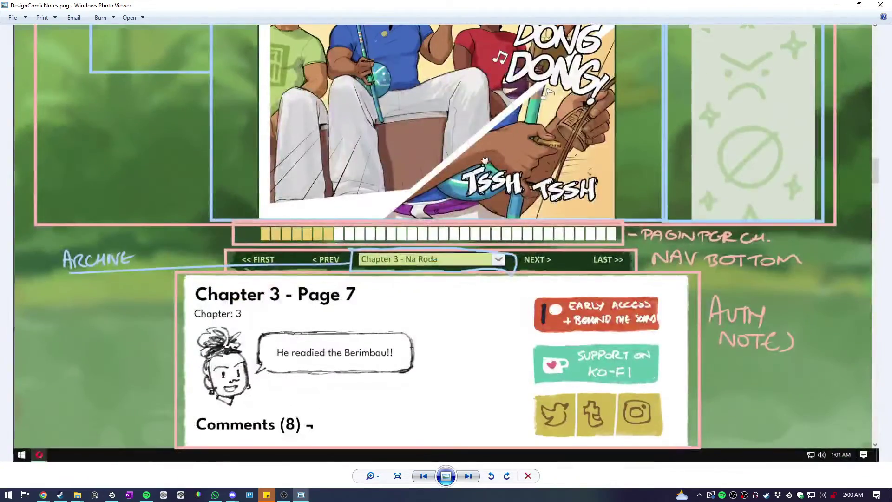
{"action": "scroll", "coordinate": [468, 165], "scroll_direction": "down", "scroll_amount": 3}
{"action": "scroll", "coordinate": [442, 95], "scroll_direction": "up", "scroll_amount": 3}
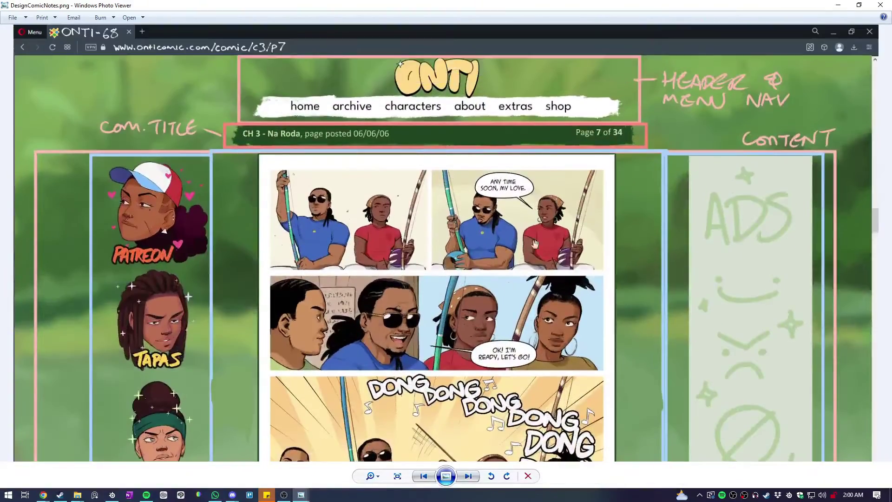
{"action": "left_click", "coordinate": [838, 5]}
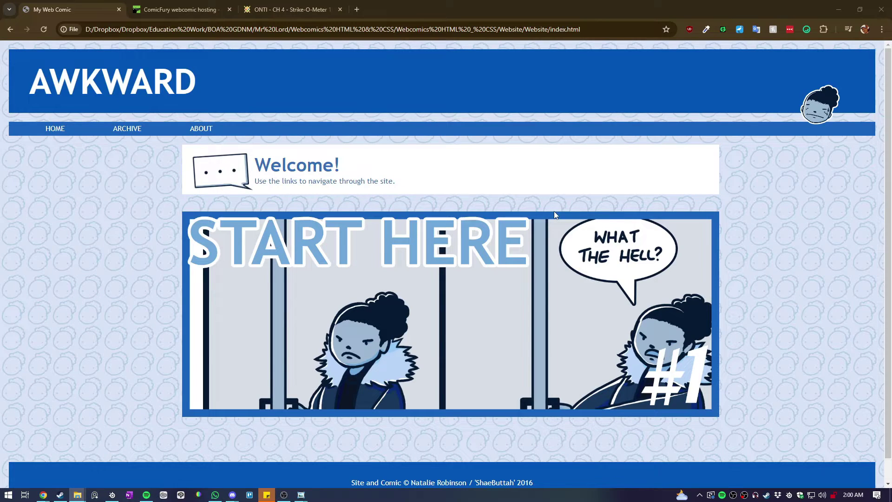
Switch to the ComicFury site and open the form for creating a new webcomic from the account's webcomics list.
{"action": "key", "text": "ctrl+Tab"}
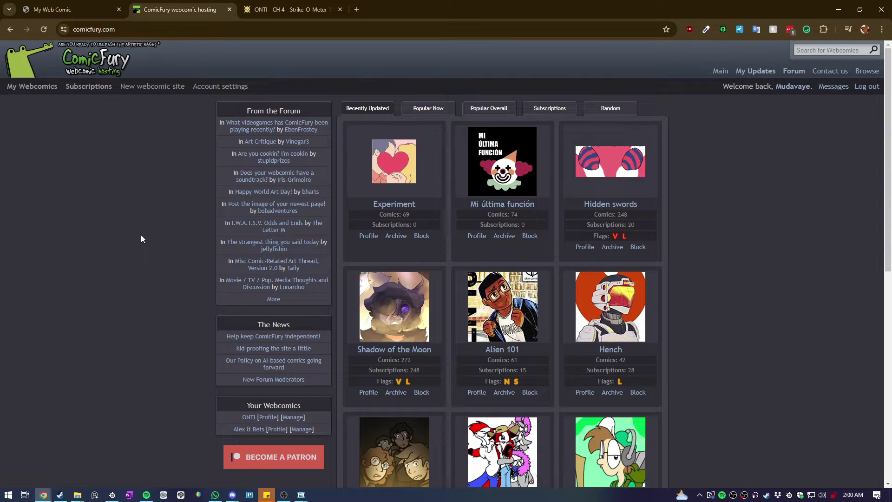
{"action": "left_click", "coordinate": [43, 89]}
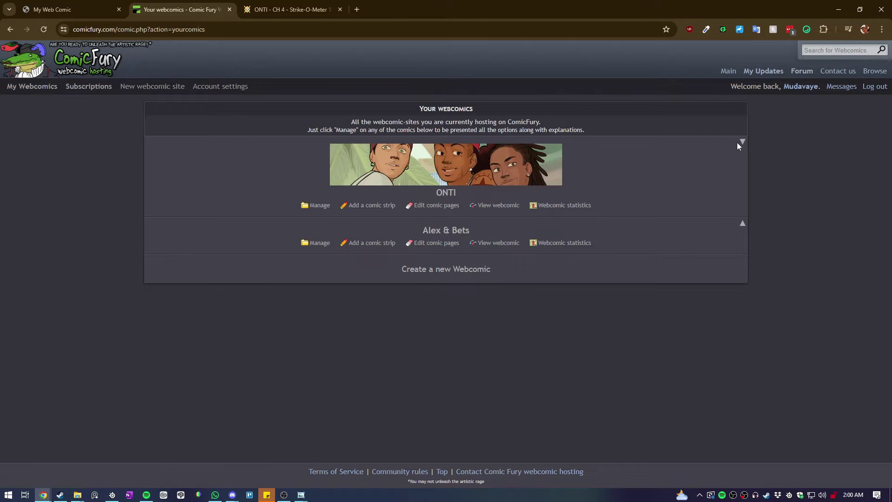
{"action": "left_click", "coordinate": [458, 269]}
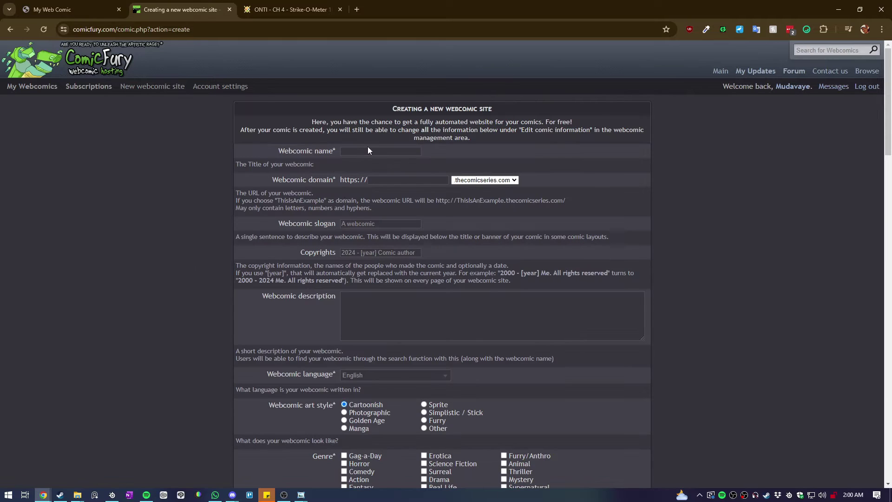
Name the webcomic tutorial and set its domain to tutorialonti with the .cfw.me ending.
{"action": "type", "text": "tutorial"}
{"action": "key", "text": "Tab"}
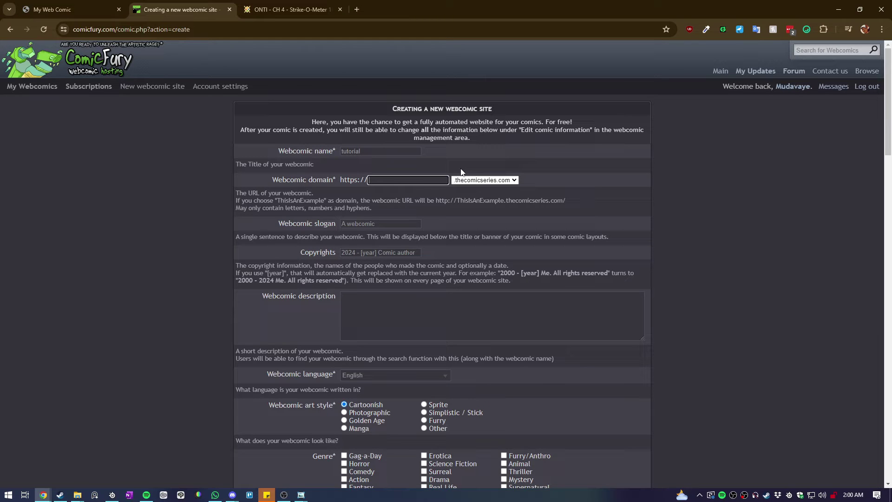
{"action": "type", "text": "tutorialonti"}
{"action": "left_click", "coordinate": [478, 181]}
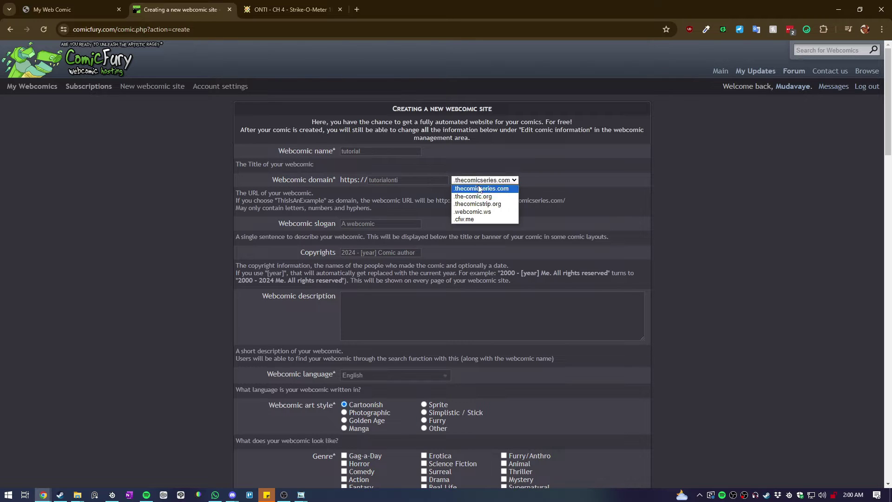
{"action": "left_click", "coordinate": [471, 220]}
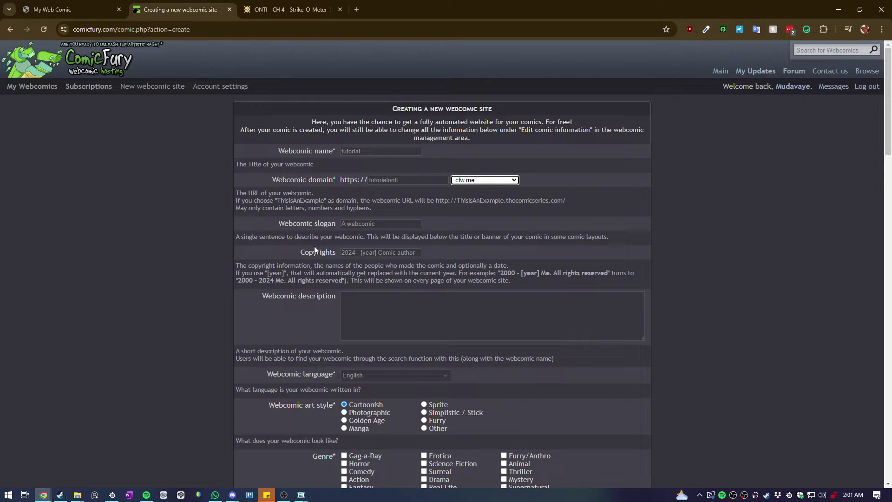
Replace the Comic author placeholder in the copyrights text with the author's name, keeping the 2024 - [year] part.
{"action": "left_click", "coordinate": [399, 226]}
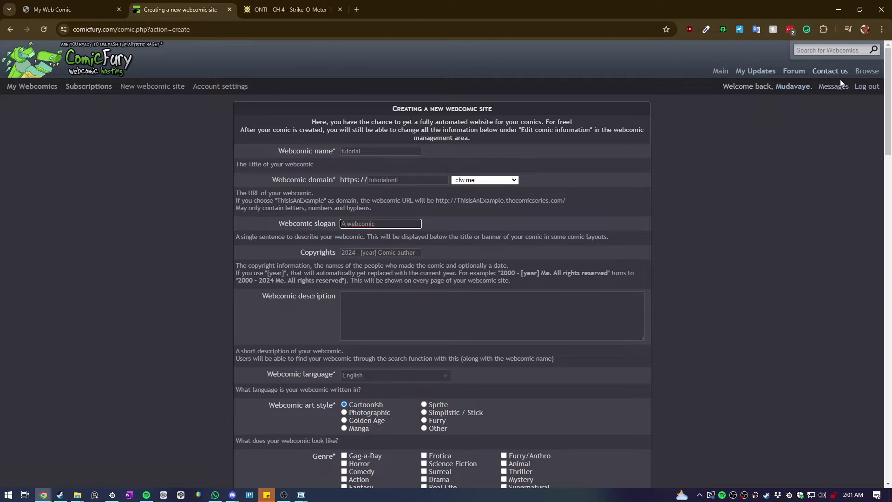
{"action": "double_click", "coordinate": [391, 227]}
{"action": "left_click", "coordinate": [391, 227]}
{"action": "left_click_drag", "start_coordinate": [376, 253], "coordinate": [420, 254]}
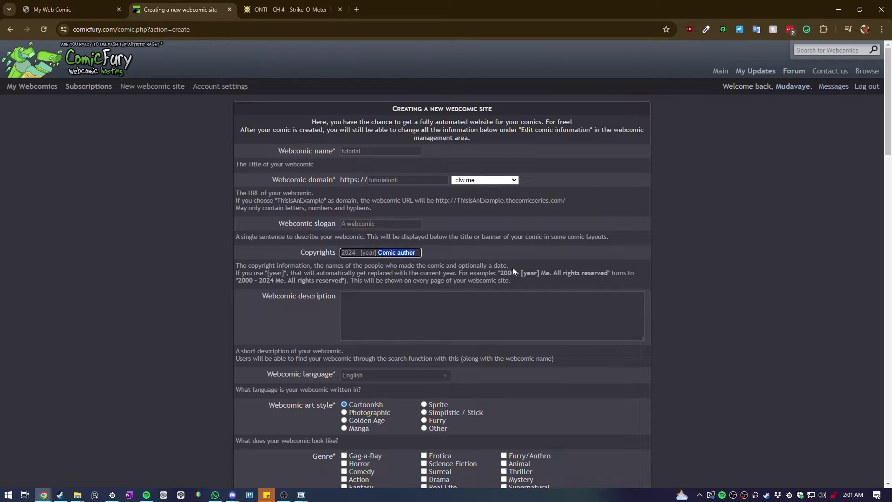
{"action": "type", "text": "Mudavaye"}
Leave the webcomic description empty, choose English as the webcomic language and set the art style to Other.
{"action": "scroll", "coordinate": [465, 265], "scroll_direction": "down", "scroll_amount": 1}
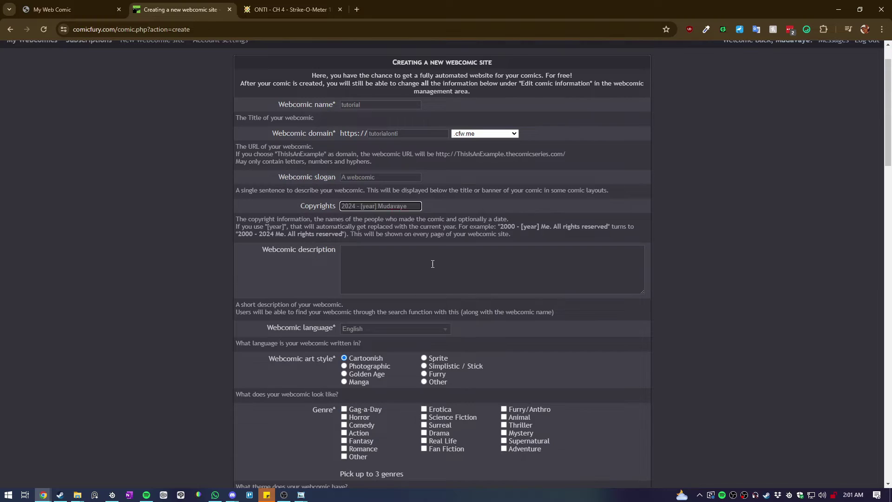
{"action": "left_click", "coordinate": [433, 264]}
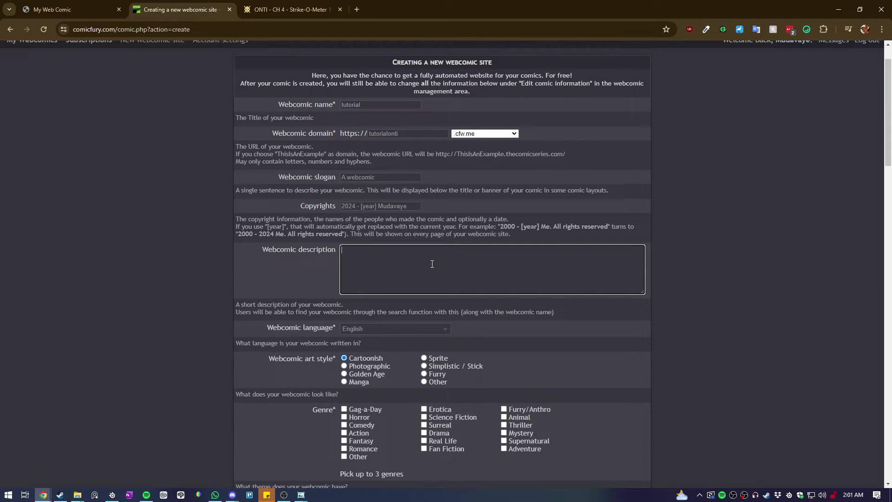
{"action": "scroll", "coordinate": [432, 264], "scroll_direction": "down", "scroll_amount": 2}
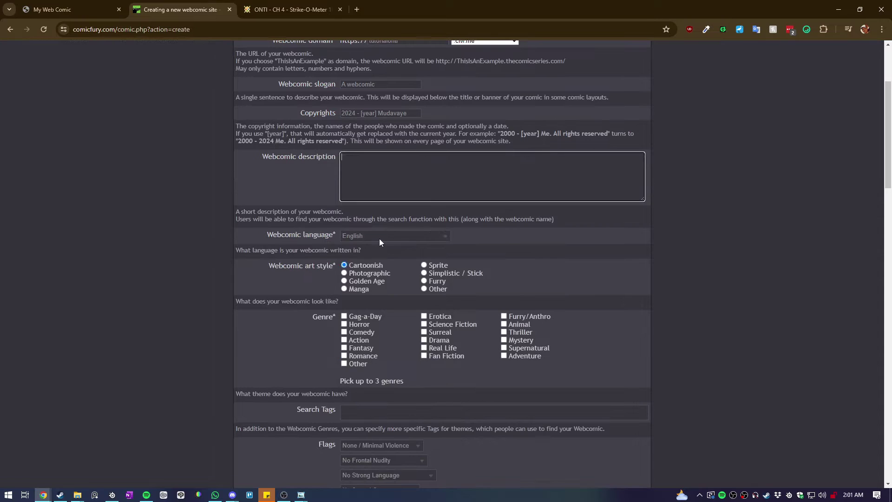
{"action": "left_click", "coordinate": [380, 237]}
{"action": "left_click", "coordinate": [351, 249]}
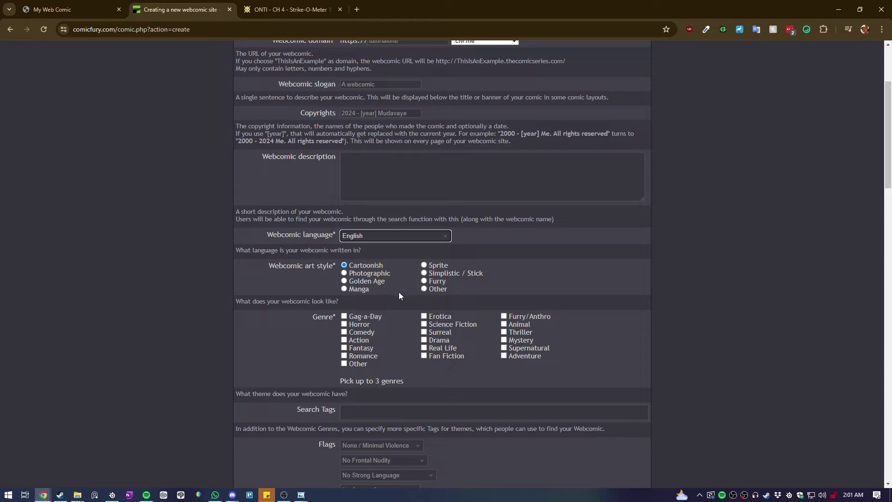
{"action": "left_click", "coordinate": [424, 289]}
Choose Science Fiction, Drama and Fan Fiction as the webcomic's genres.
{"action": "scroll", "coordinate": [423, 289], "scroll_direction": "down", "scroll_amount": 2}
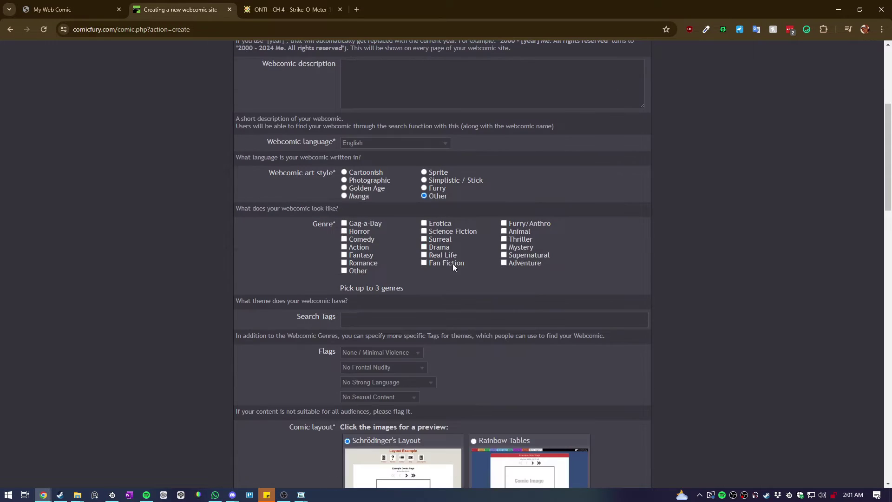
{"action": "left_click", "coordinate": [460, 232]}
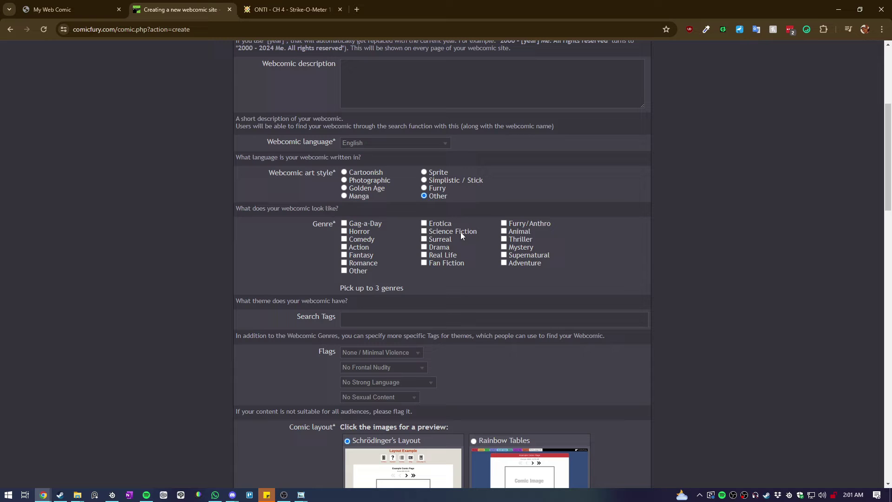
{"action": "left_click", "coordinate": [432, 247]}
{"action": "left_click", "coordinate": [447, 263]}
Add the search tags martial arts, space and lgbtq to the webcomic.
{"action": "scroll", "coordinate": [103, 339], "scroll_direction": "down", "scroll_amount": 1}
{"action": "left_click", "coordinate": [401, 273]}
{"action": "type", "text": "martial a"}
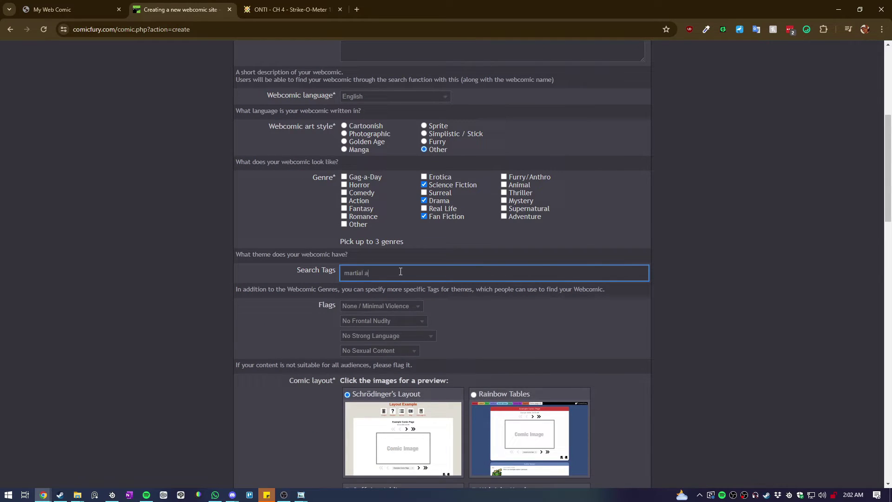
{"action": "type", "text": "rts,space,"}
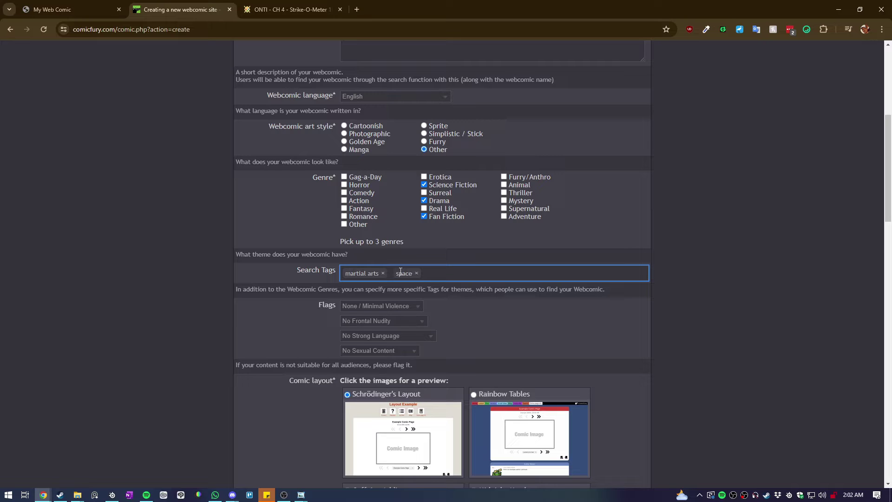
{"action": "type", "text": "lgbtw"}
Review the violence flag's options and keep it at None / Minimal Violence.
{"action": "scroll", "coordinate": [338, 258], "scroll_direction": "down", "scroll_amount": 2}
{"action": "left_click", "coordinate": [353, 213]}
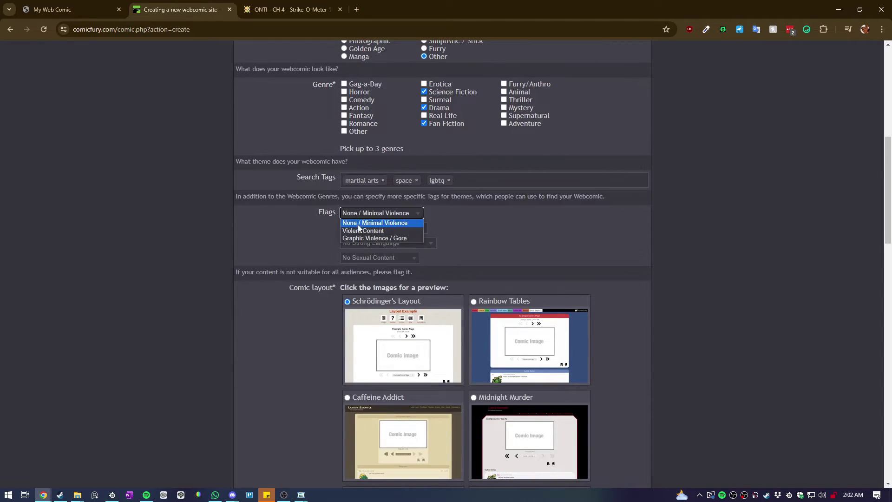
{"action": "left_click", "coordinate": [407, 219]}
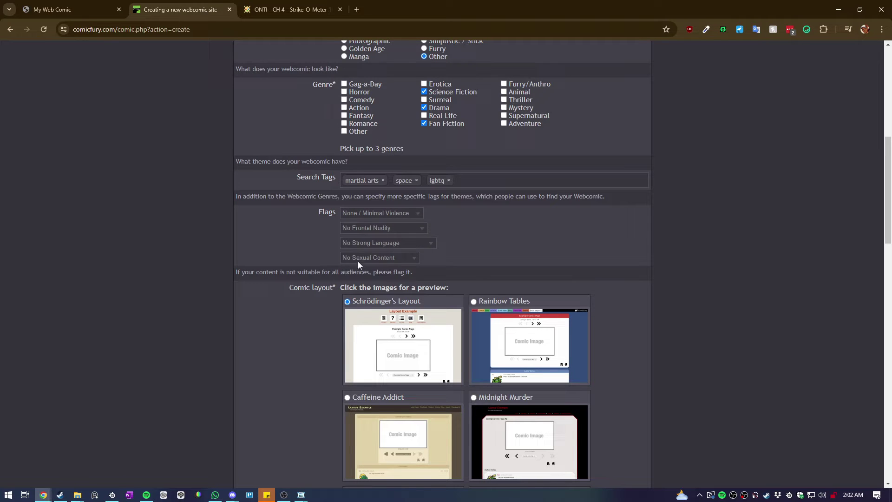
Look through the available comic layouts, preview the Environmentalist Bar layout and close its preview.
{"action": "scroll", "coordinate": [357, 261], "scroll_direction": "down", "scroll_amount": 5}
{"action": "scroll", "coordinate": [325, 232], "scroll_direction": "up", "scroll_amount": 2}
{"action": "scroll", "coordinate": [283, 153], "scroll_direction": "down", "scroll_amount": 5}
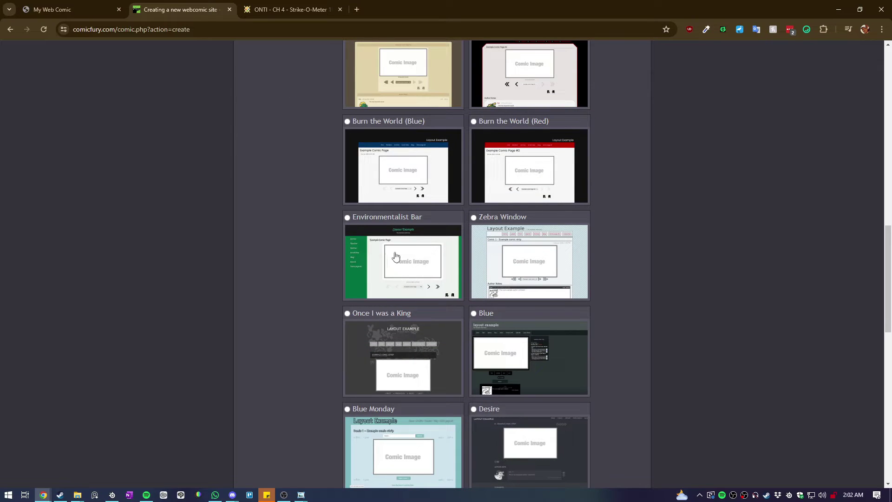
{"action": "left_click", "coordinate": [415, 258]}
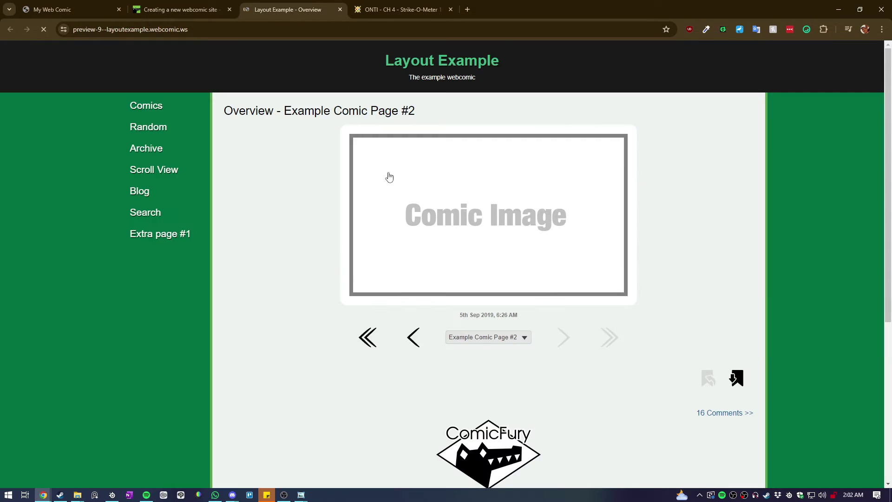
{"action": "scroll", "coordinate": [220, 252], "scroll_direction": "down", "scroll_amount": 4}
{"action": "scroll", "coordinate": [219, 252], "scroll_direction": "up", "scroll_amount": 4}
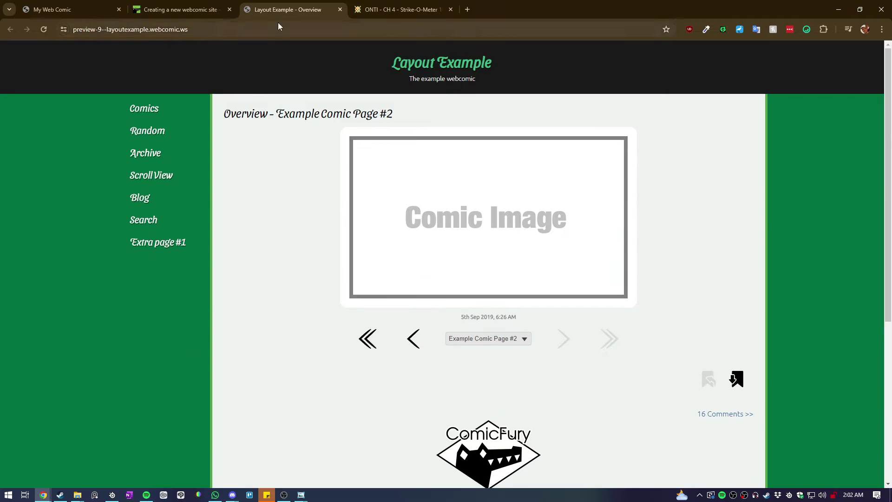
{"action": "key", "text": "ctrl+w"}
Preview the Blue comic layout, look over its example page and close the preview.
{"action": "scroll", "coordinate": [544, 274], "scroll_direction": "down", "scroll_amount": 3}
{"action": "left_click", "coordinate": [532, 231]}
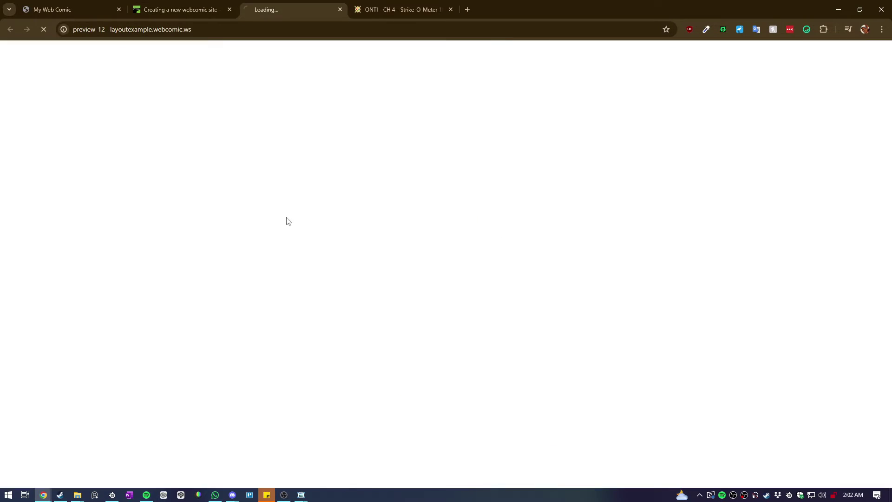
{"action": "scroll", "coordinate": [403, 312], "scroll_direction": "down", "scroll_amount": 3}
{"action": "scroll", "coordinate": [403, 312], "scroll_direction": "up", "scroll_amount": 3}
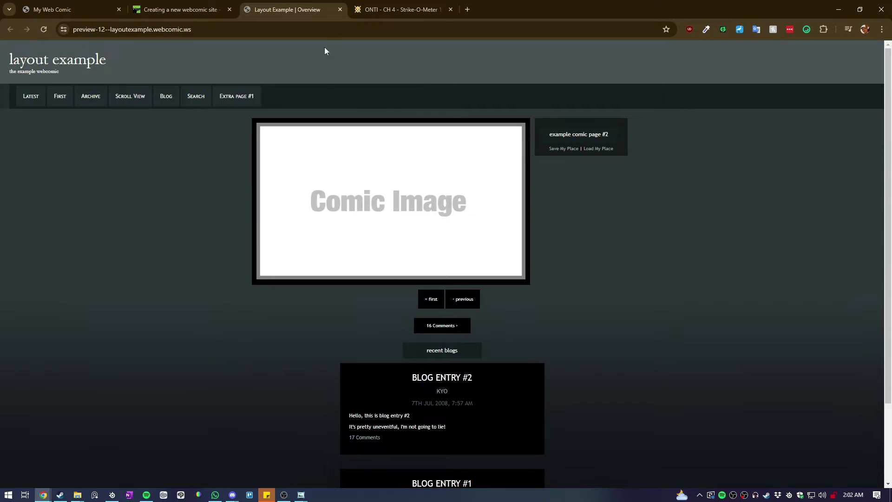
{"action": "left_click", "coordinate": [340, 10]}
{"action": "scroll", "coordinate": [403, 277], "scroll_direction": "down", "scroll_amount": 4}
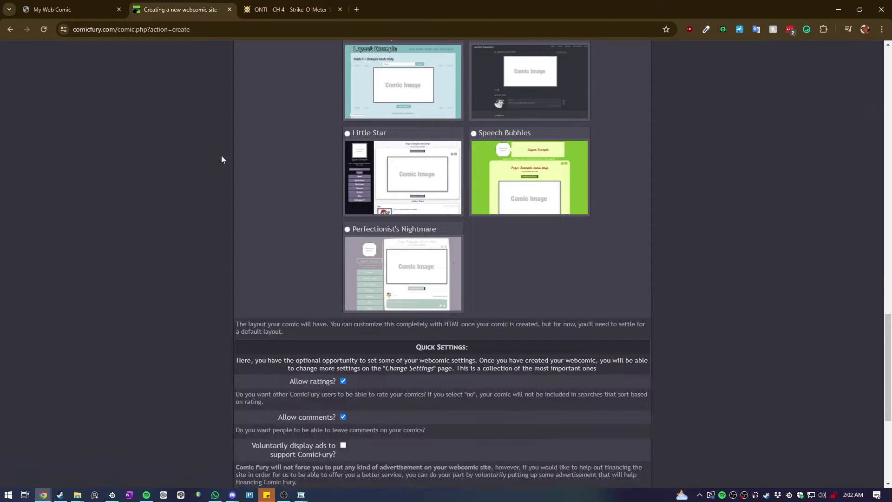
In the quick settings, disallow ratings, keep comments allowed and enable voluntary ads to support ComicFury.
{"action": "left_click", "coordinate": [275, 10]}
{"action": "key", "text": "ctrl+shift+Tab"}
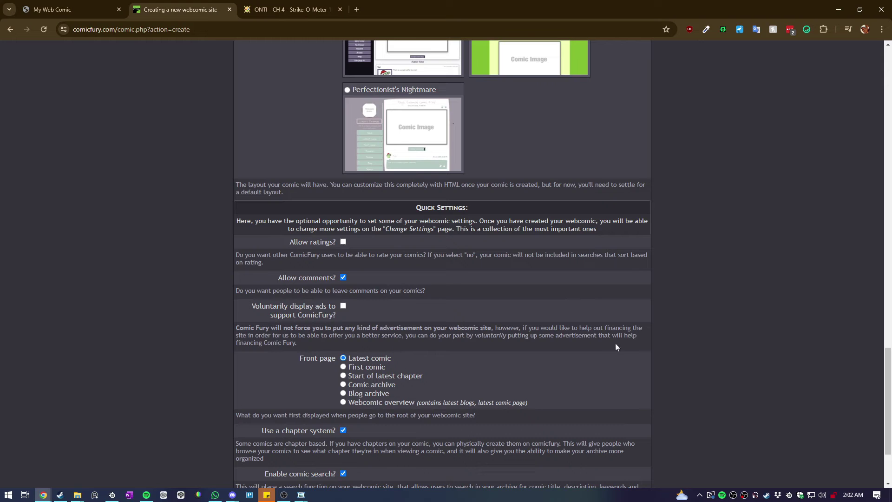
{"action": "scroll", "coordinate": [341, 237], "scroll_direction": "down", "scroll_amount": 1}
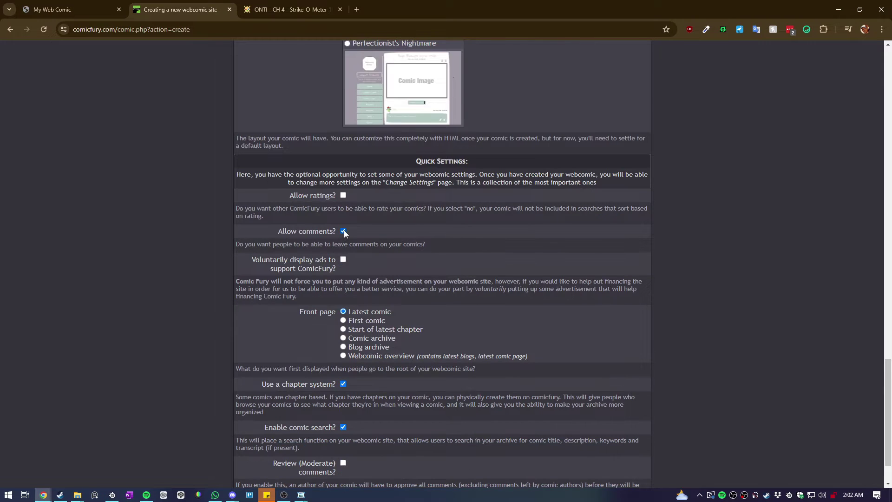
{"action": "scroll", "coordinate": [322, 263], "scroll_direction": "down", "scroll_amount": 1}
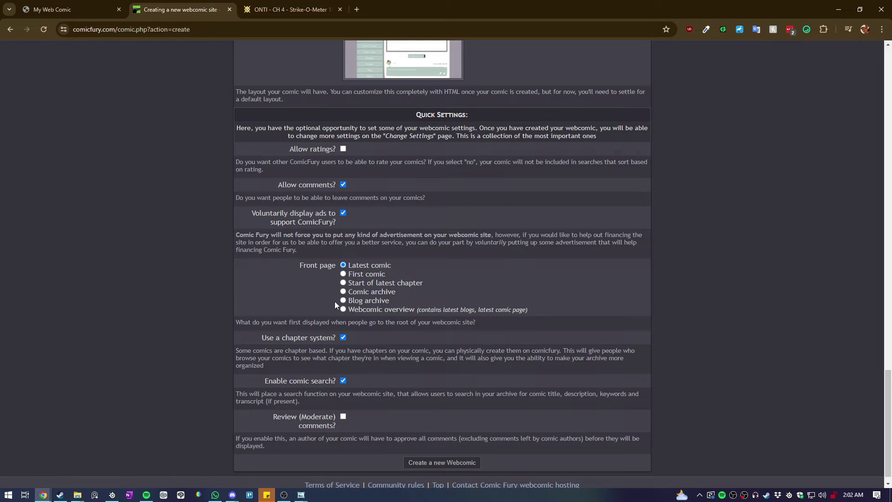
Check the ONTI site's home page as an example of a latest-comic front page, and return to the creation form.
{"action": "left_click", "coordinate": [292, 6]}
{"action": "scroll", "coordinate": [356, 264], "scroll_direction": "up", "scroll_amount": 3}
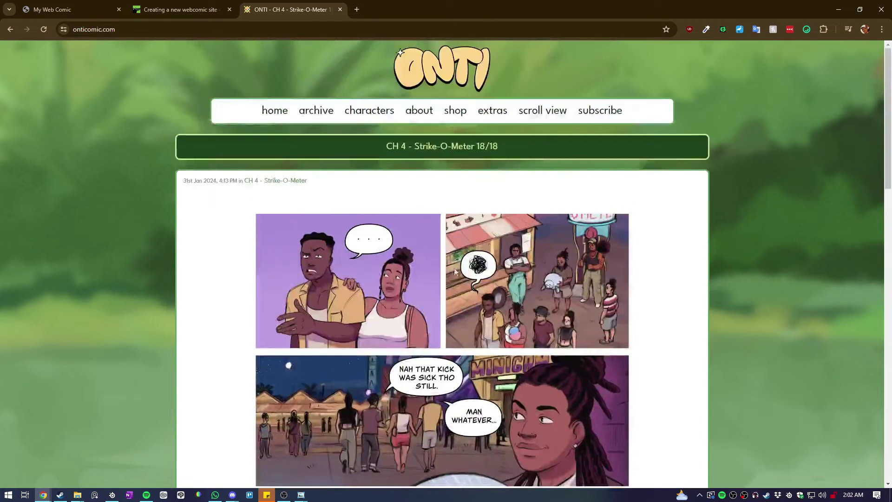
{"action": "key", "text": "ctrl+shift+Tab"}
{"action": "scroll", "coordinate": [430, 321], "scroll_direction": "down", "scroll_amount": 1}
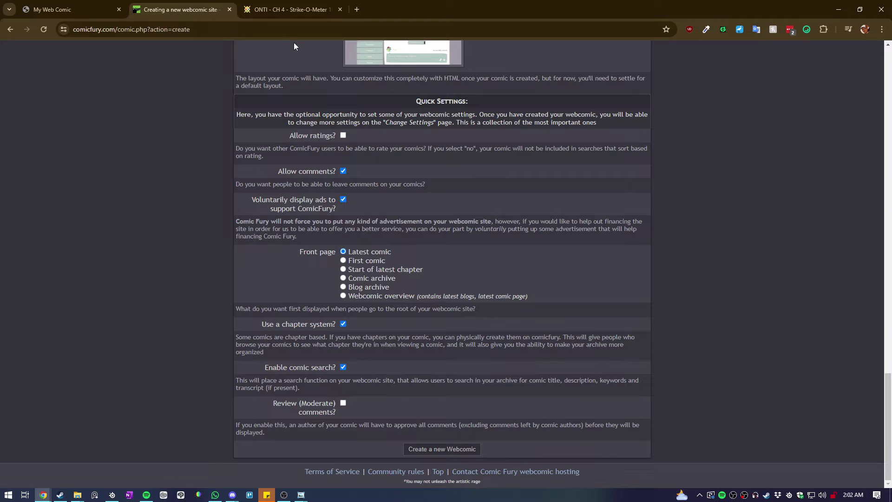
Examine how chapters are listed in the ONTI site's archive, and return to the creation form.
{"action": "left_click", "coordinate": [289, 9]}
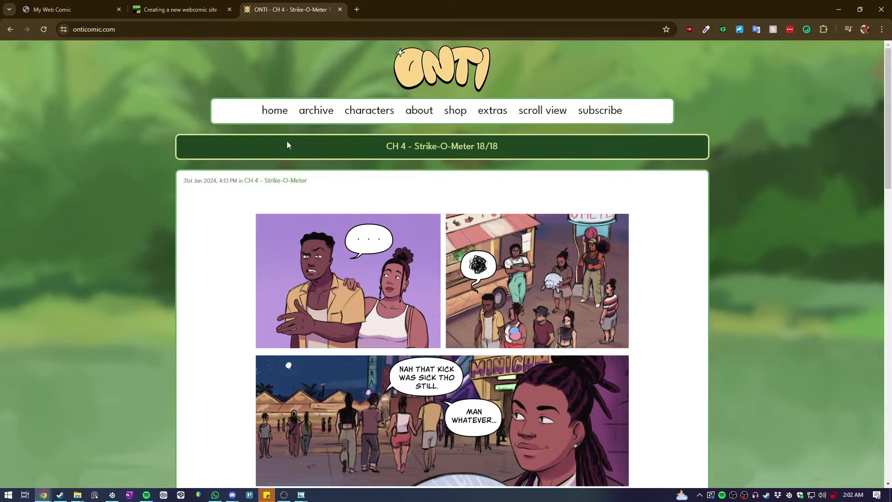
{"action": "left_click", "coordinate": [316, 111]}
{"action": "scroll", "coordinate": [213, 237], "scroll_direction": "down", "scroll_amount": 5}
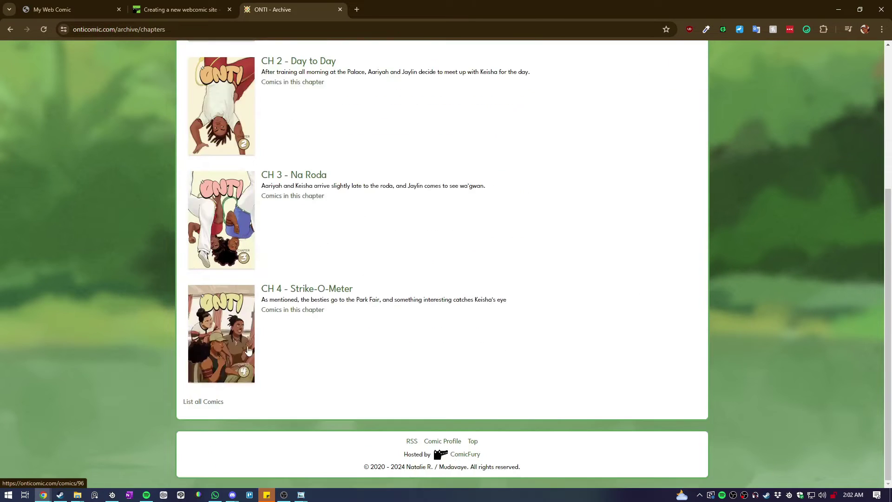
{"action": "scroll", "coordinate": [248, 351], "scroll_direction": "up", "scroll_amount": 10}
{"action": "key", "text": "ctrl+shift+Tab"}
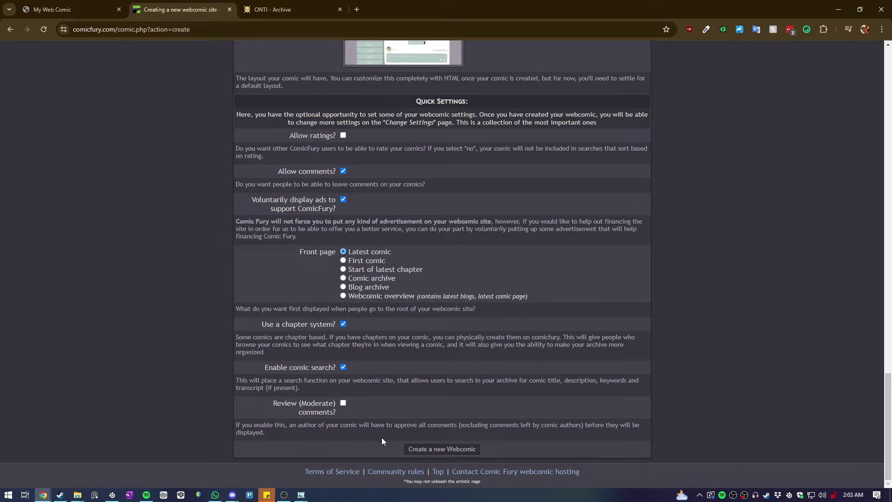
Submit the form to create the new webcomic and open its management page.
{"action": "left_click", "coordinate": [429, 449]}
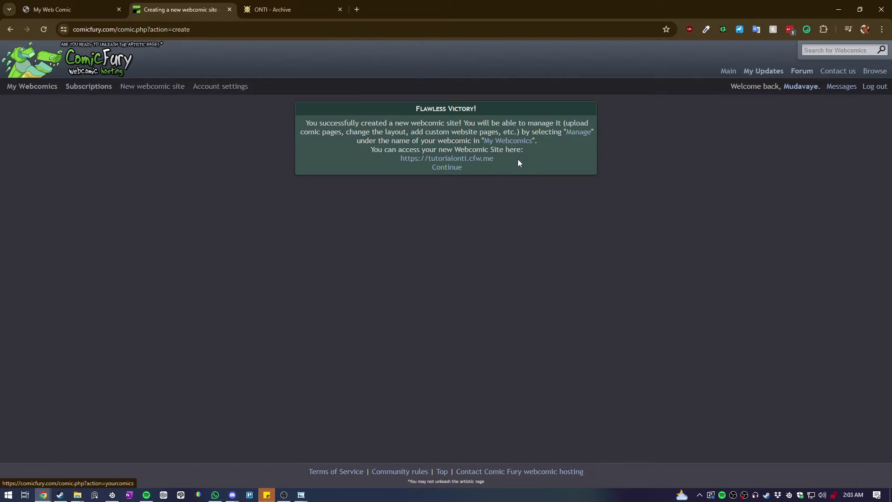
{"action": "left_click", "coordinate": [586, 139]}
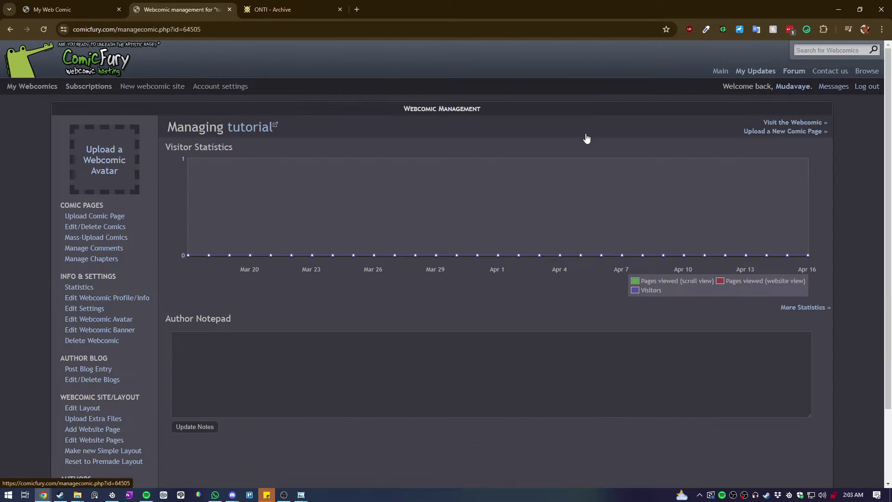
{"action": "scroll", "coordinate": [483, 326], "scroll_direction": "down", "scroll_amount": 2}
{"action": "scroll", "coordinate": [483, 326], "scroll_direction": "up", "scroll_amount": 3}
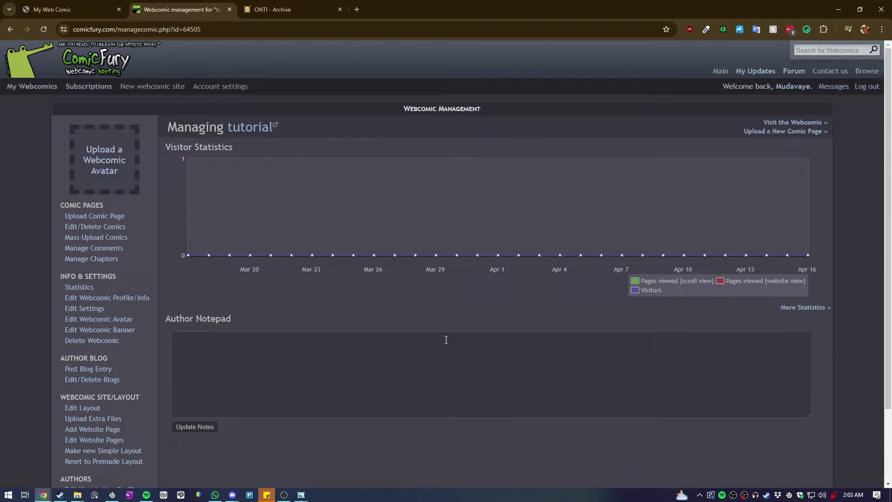
Reopen the tutorial webcomic's management page from the account's webcomics list and open its website layout for editing.
{"action": "left_click", "coordinate": [32, 86]}
{"action": "left_click", "coordinate": [318, 163]}
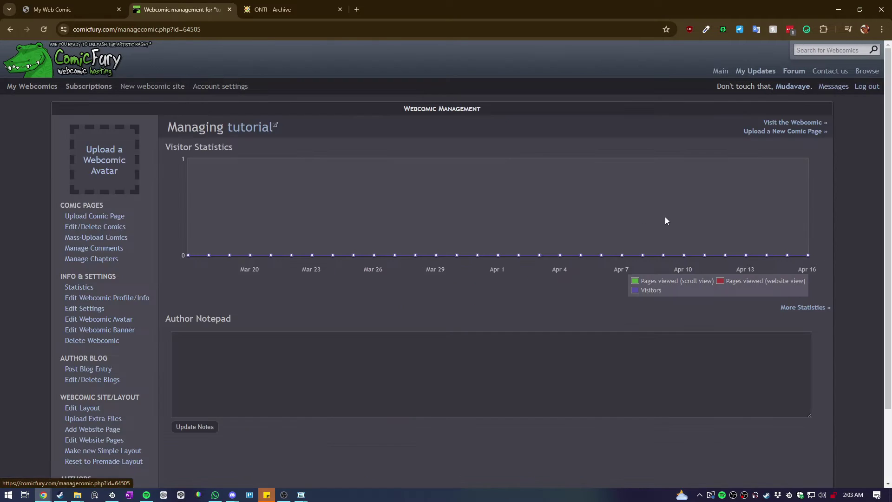
{"action": "scroll", "coordinate": [114, 205], "scroll_direction": "down", "scroll_amount": 2}
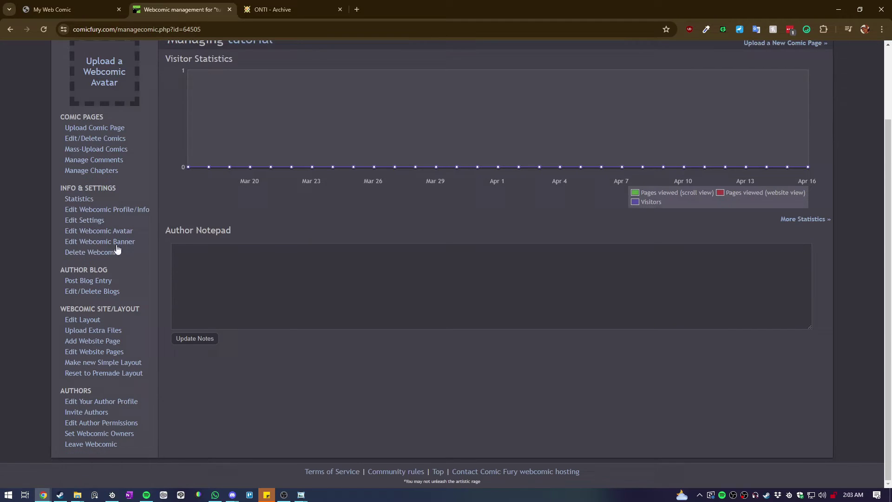
{"action": "left_click", "coordinate": [97, 321]}
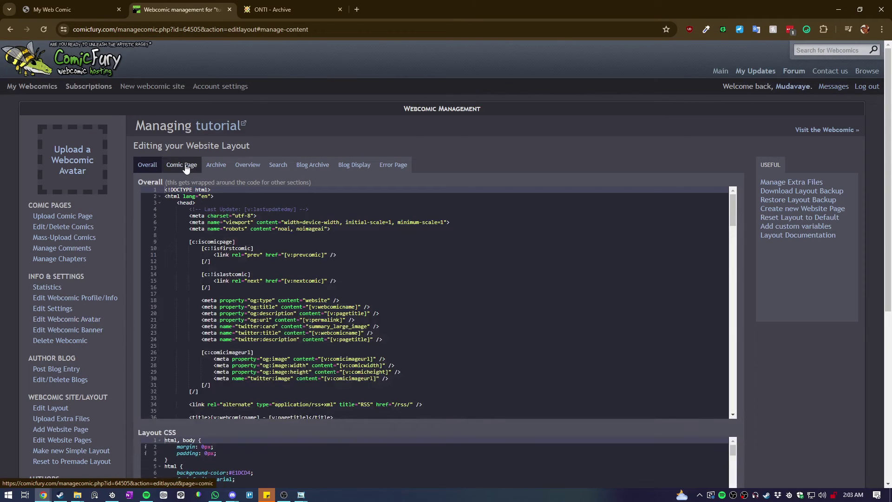
Examine the Overall HTML and Layout CSS code of the tutorial webcomic's layout.
{"action": "scroll", "coordinate": [194, 181], "scroll_direction": "down", "scroll_amount": 2}
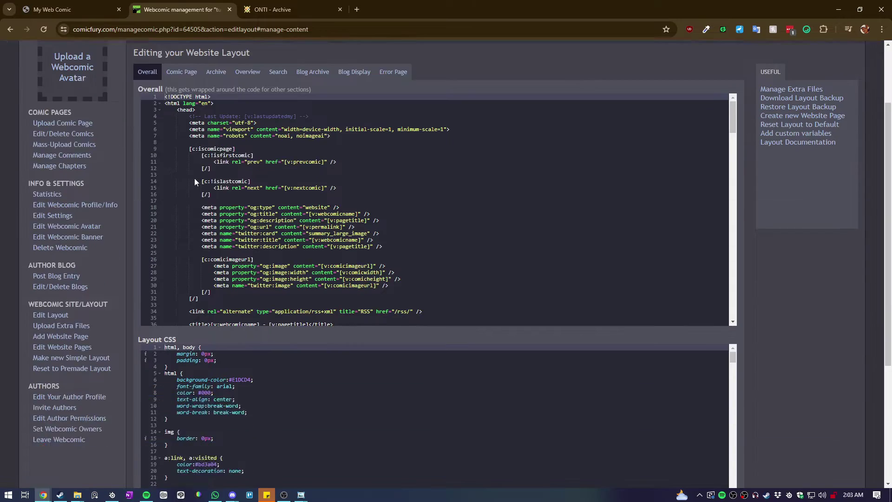
{"action": "scroll", "coordinate": [194, 177], "scroll_direction": "up", "scroll_amount": 2}
{"action": "scroll", "coordinate": [256, 410], "scroll_direction": "down", "scroll_amount": 3}
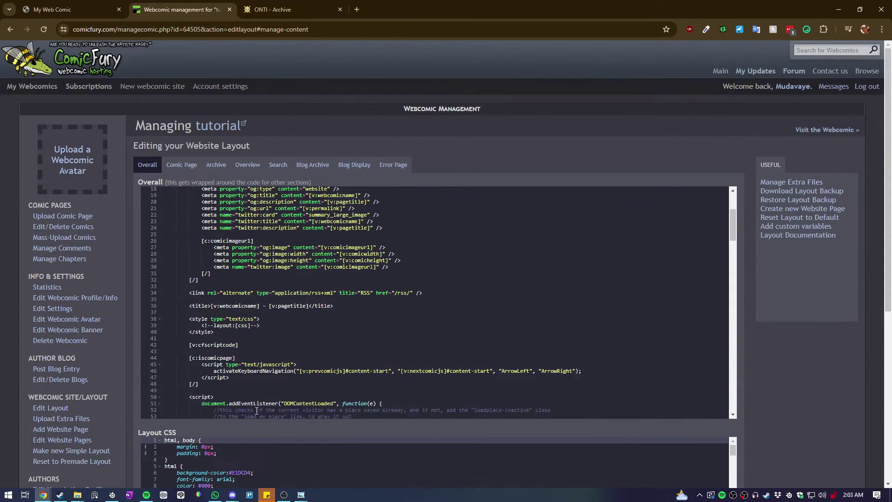
{"action": "scroll", "coordinate": [256, 411], "scroll_direction": "up", "scroll_amount": 3}
{"action": "scroll", "coordinate": [233, 364], "scroll_direction": "down", "scroll_amount": 4}
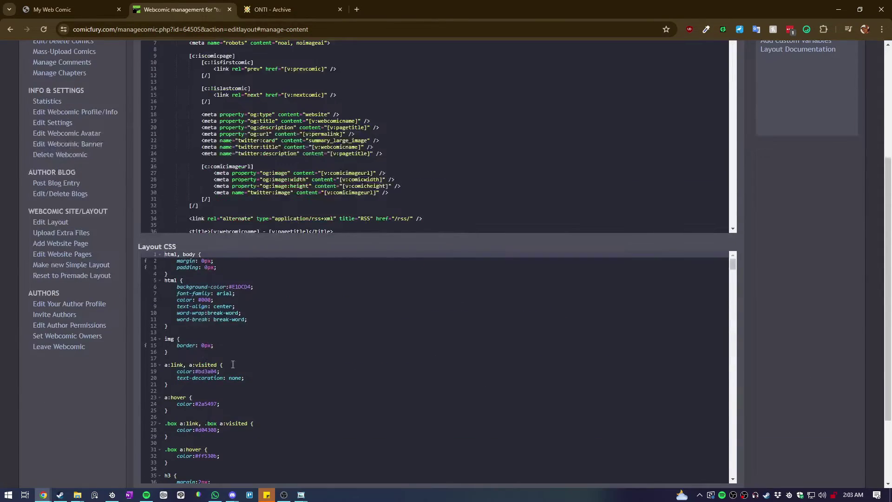
{"action": "scroll", "coordinate": [152, 342], "scroll_direction": "up", "scroll_amount": 2}
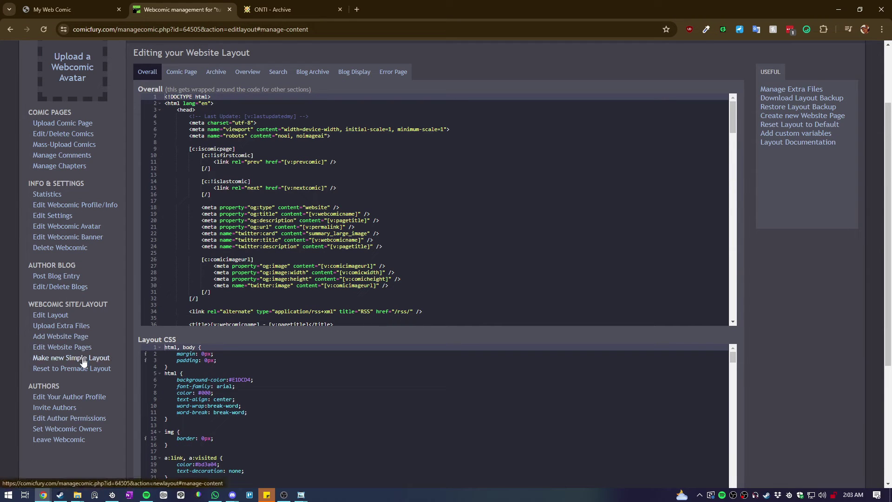
Start a new simple layout after checking the ONTI site, and open the file upload page for its website icon.
{"action": "left_click", "coordinate": [288, 9]}
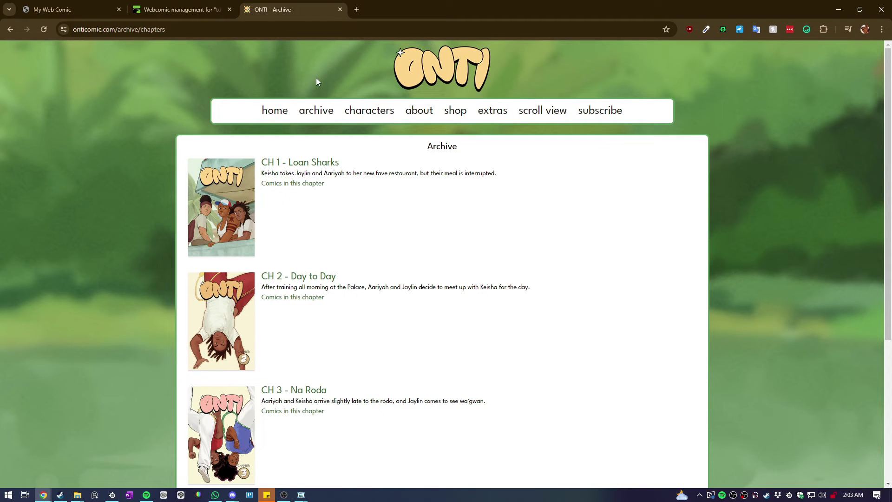
{"action": "left_click", "coordinate": [215, 14]}
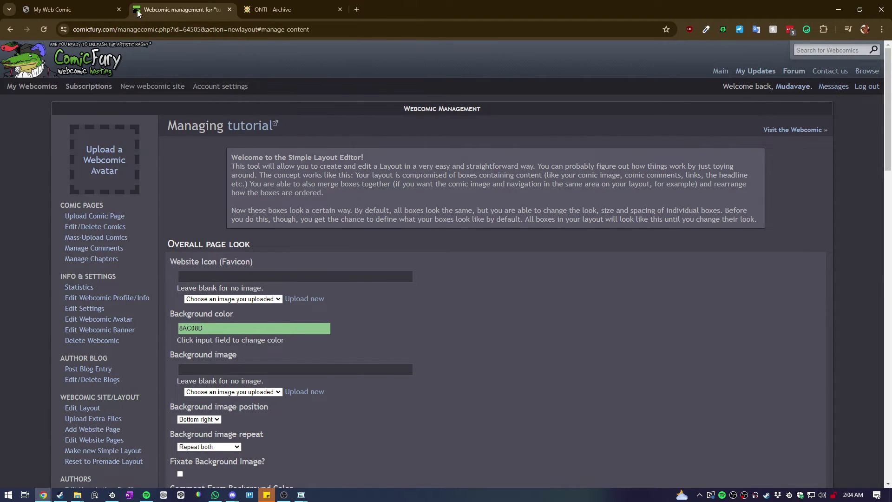
{"action": "scroll", "coordinate": [222, 285], "scroll_direction": "down", "scroll_amount": 3}
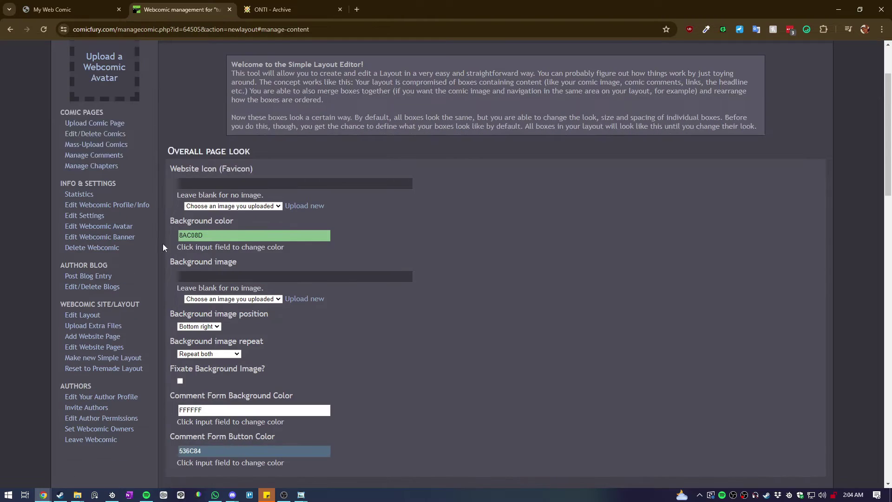
{"action": "left_click", "coordinate": [297, 160]}
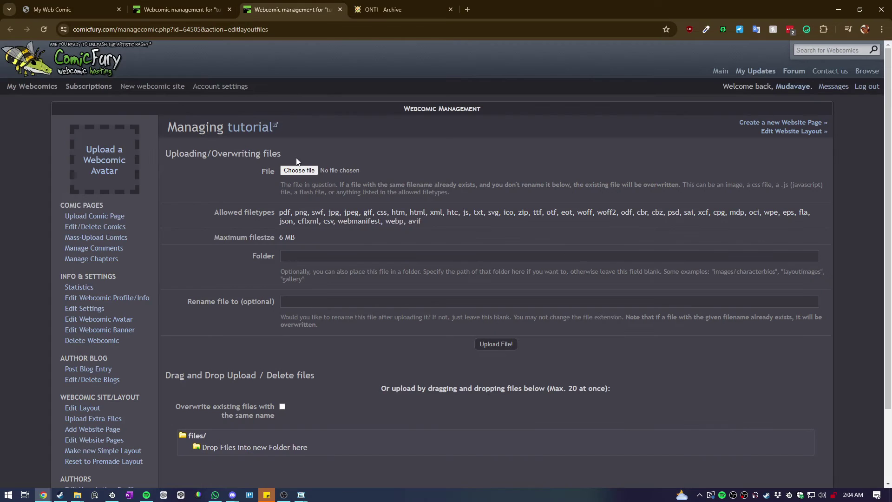
Upload Icon.png into a folder named Assets, renaming the file to Favicon.
{"action": "left_click", "coordinate": [309, 254]}
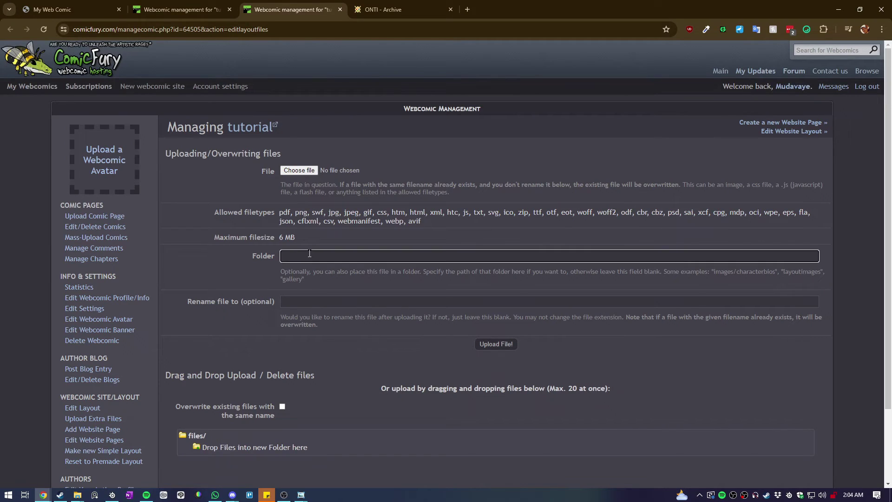
{"action": "type", "text": "Assets"}
{"action": "left_click", "coordinate": [302, 170]}
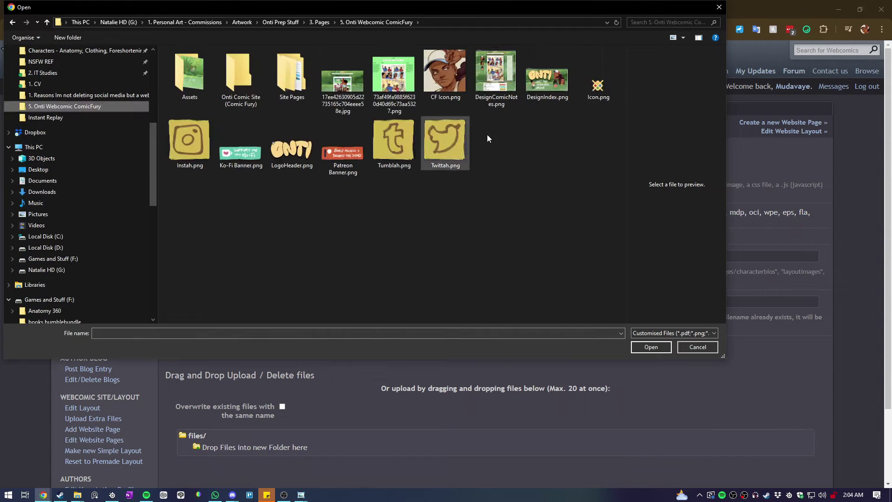
{"action": "left_click", "coordinate": [598, 86]}
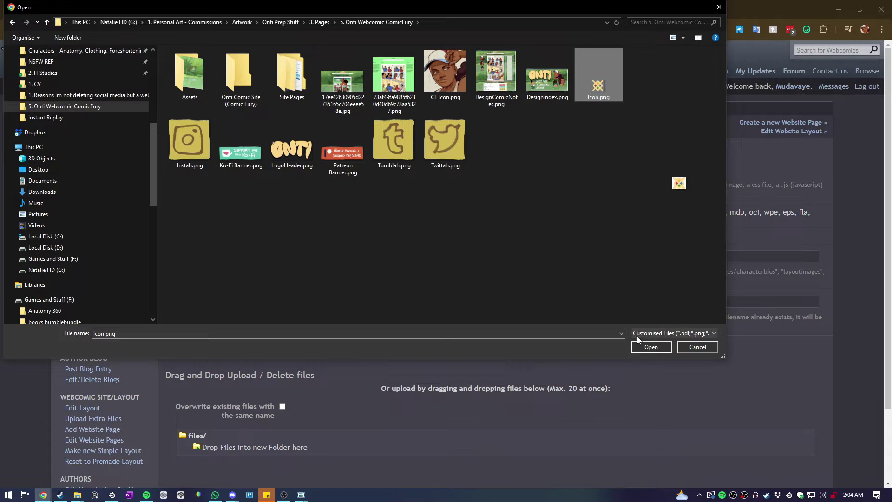
{"action": "left_click", "coordinate": [641, 348]}
{"action": "scroll", "coordinate": [302, 273], "scroll_direction": "down", "scroll_amount": 2}
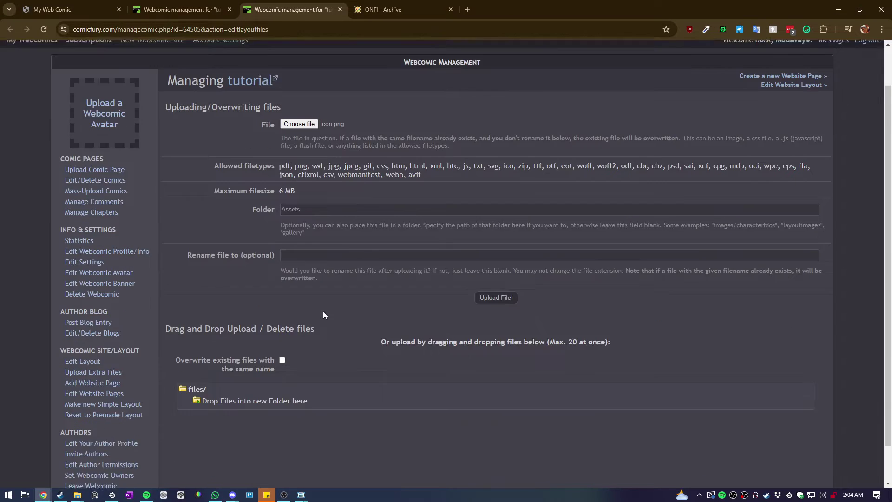
{"action": "left_click", "coordinate": [305, 214]}
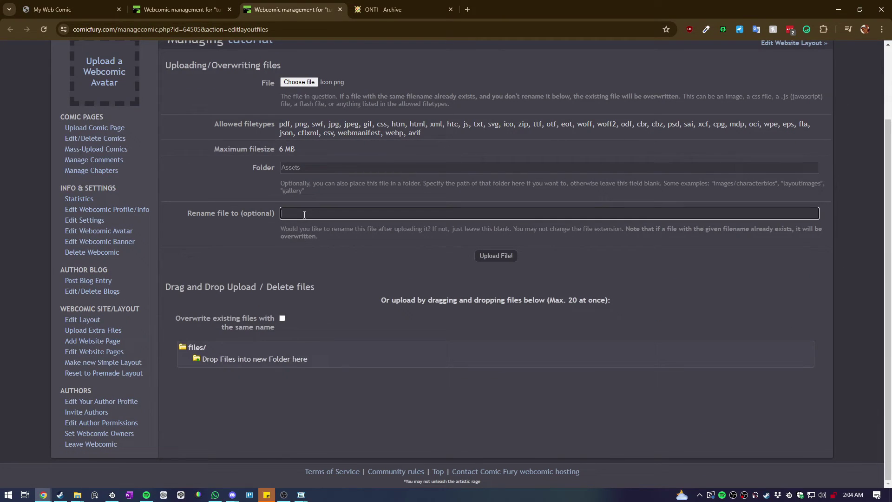
{"action": "type", "text": "Favicon"}
{"action": "left_click", "coordinate": [491, 256]}
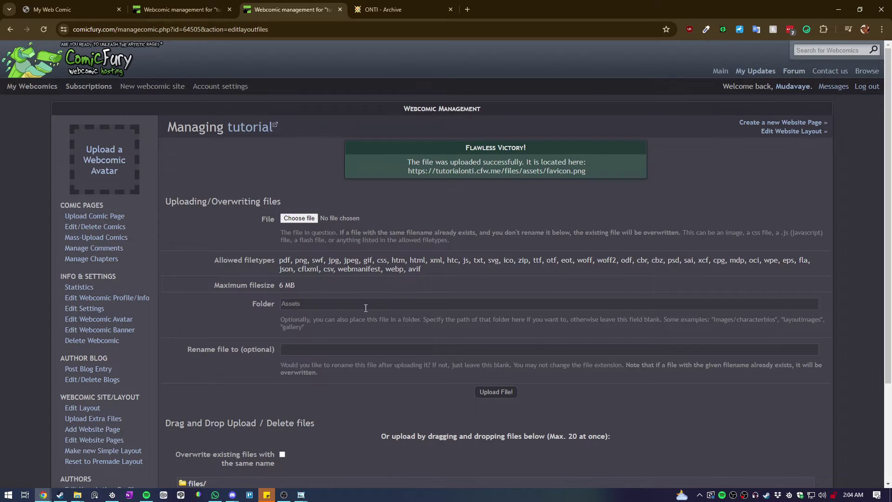
Reload the simple layout editor and set the website icon to /files/assets/favicon.png.
{"action": "scroll", "coordinate": [340, 327], "scroll_direction": "down", "scroll_amount": 2}
{"action": "scroll", "coordinate": [239, 237], "scroll_direction": "up", "scroll_amount": 2}
{"action": "left_click", "coordinate": [69, 6]}
{"action": "left_click", "coordinate": [167, 9]}
{"action": "left_click", "coordinate": [44, 30]}
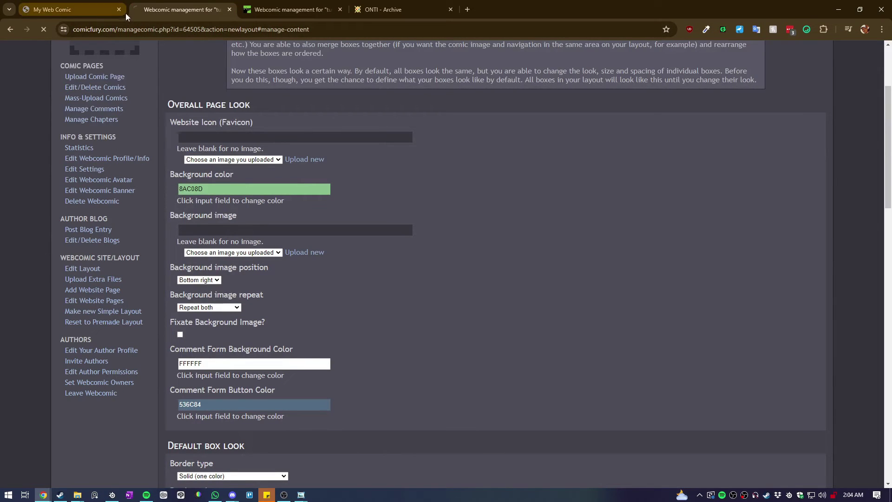
{"action": "left_click", "coordinate": [119, 9]}
{"action": "left_click", "coordinate": [219, 159]}
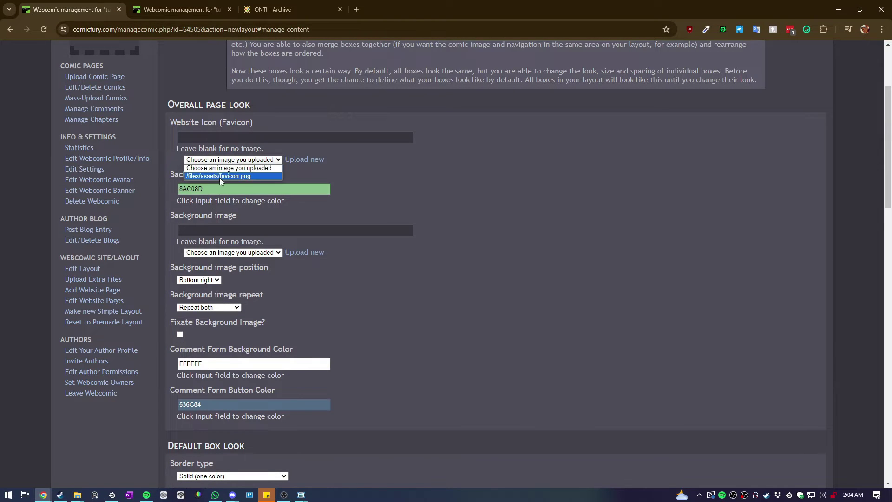
{"action": "left_click", "coordinate": [221, 177]}
Examine the ONTI site's background as reference for the background image setting, and return to the file upload page.
{"action": "scroll", "coordinate": [221, 179], "scroll_direction": "down", "scroll_amount": 1}
{"action": "left_click", "coordinate": [218, 184]}
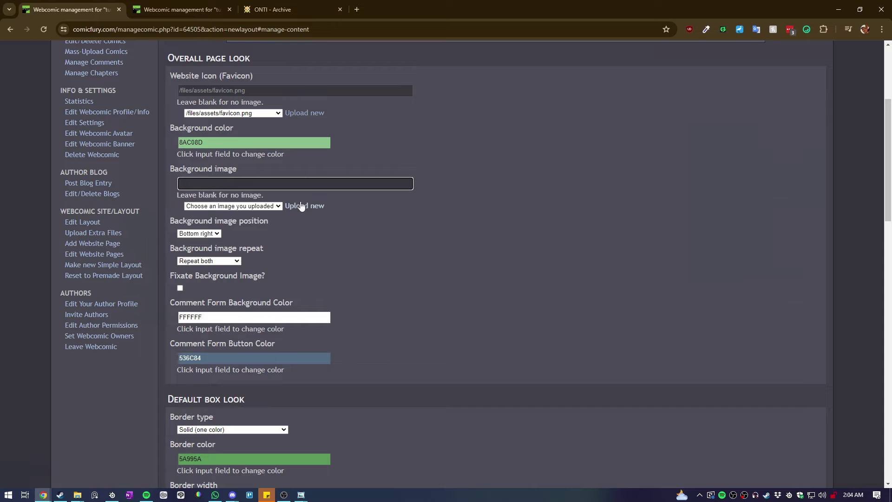
{"action": "left_click", "coordinate": [277, 12]}
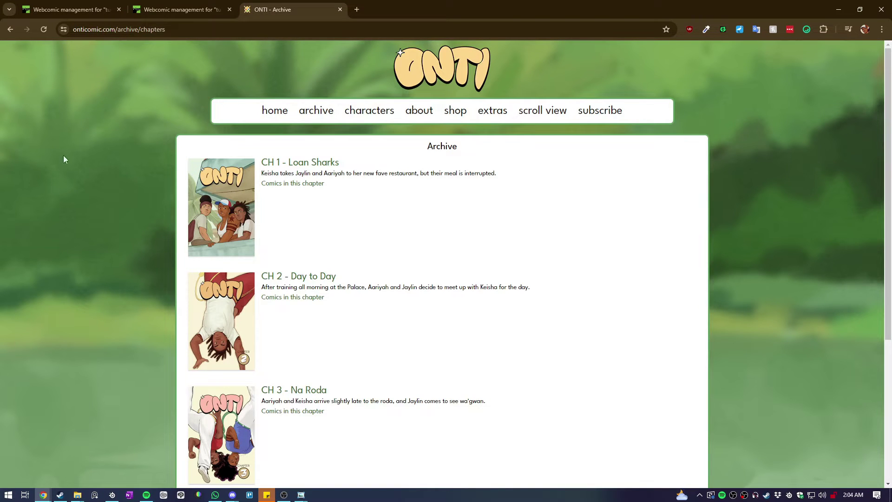
{"action": "left_click", "coordinate": [182, 9]}
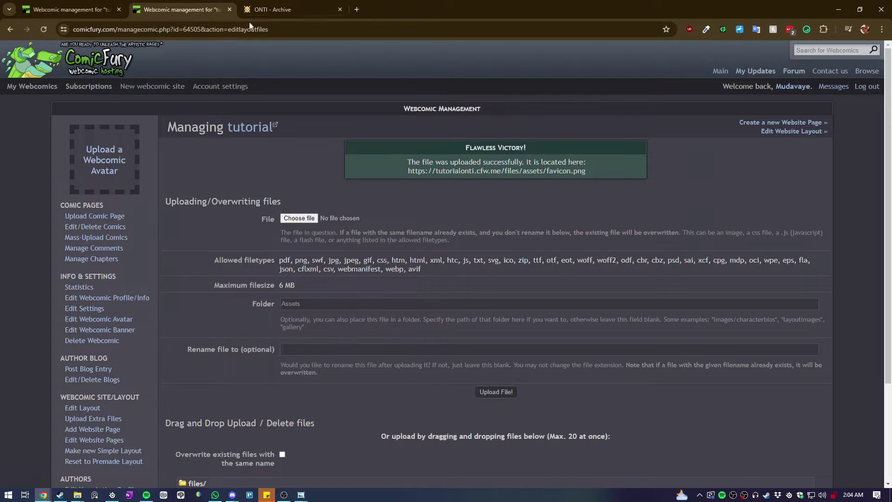
{"action": "left_click", "coordinate": [268, 9]}
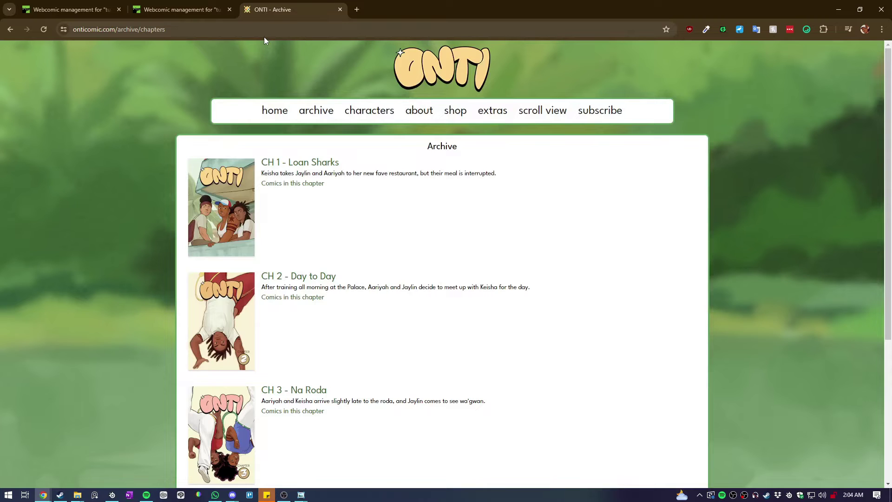
{"action": "left_click", "coordinate": [203, 8]}
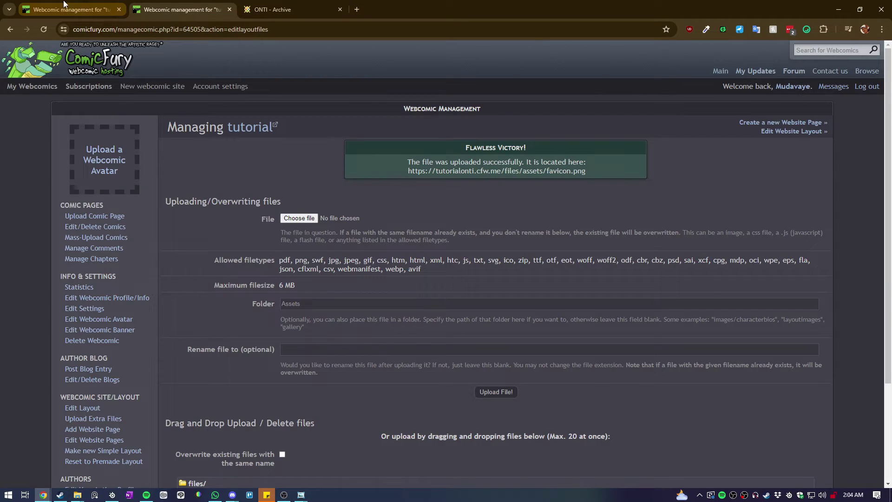
{"action": "left_click", "coordinate": [86, 6]}
{"action": "left_click", "coordinate": [181, 10]}
Upload Design.png from the local Assets folder into the site's Assets folder, renaming the file to Background Image.
{"action": "left_click", "coordinate": [307, 219]}
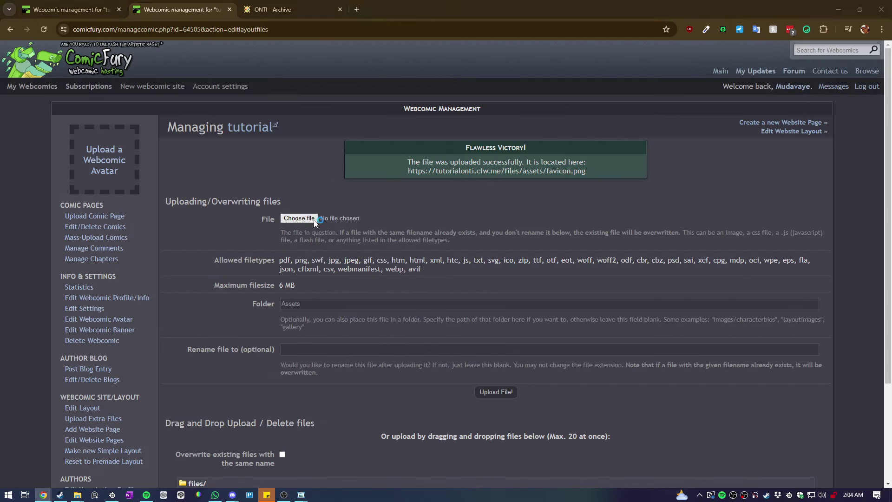
{"action": "double_click", "coordinate": [196, 67]}
{"action": "left_click", "coordinate": [200, 83]}
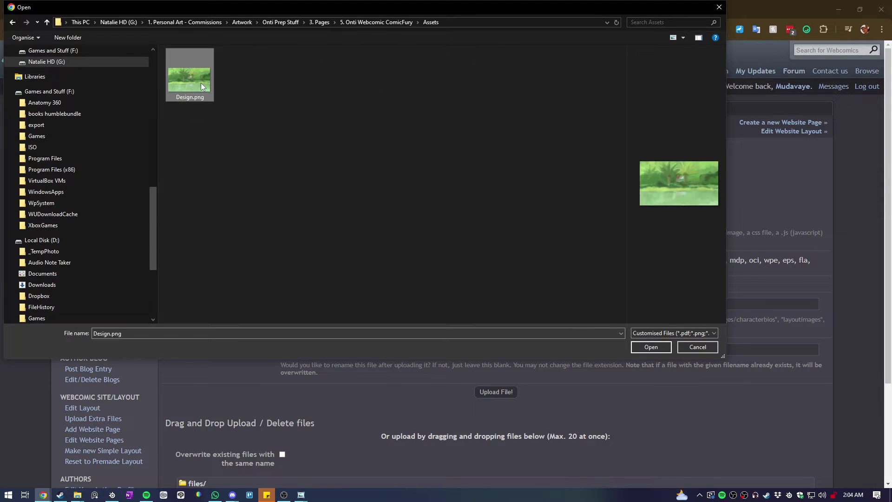
{"action": "double_click", "coordinate": [201, 83]}
{"action": "left_click", "coordinate": [313, 305]}
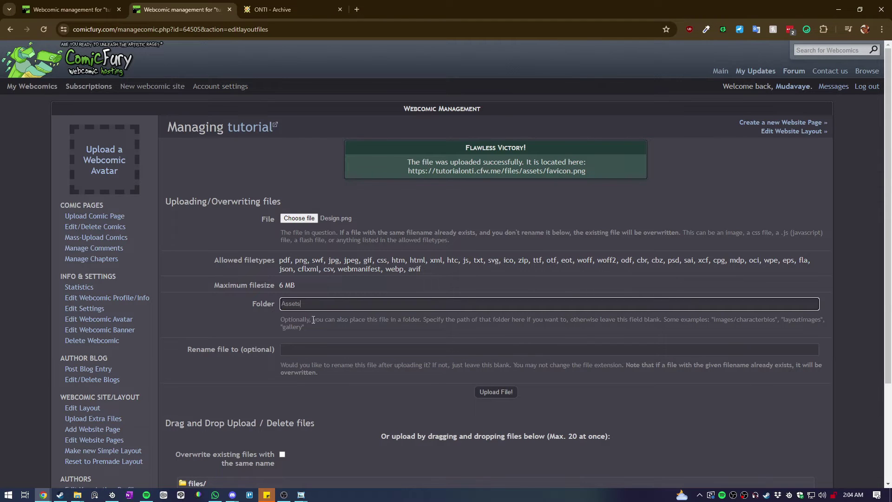
{"action": "left_click", "coordinate": [303, 348]}
{"action": "type", "text": "Background Image"}
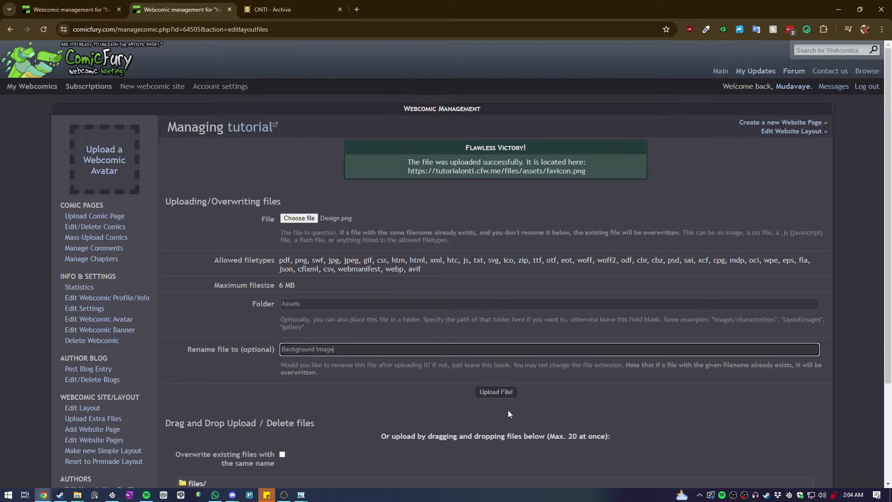
{"action": "left_click", "coordinate": [496, 392]}
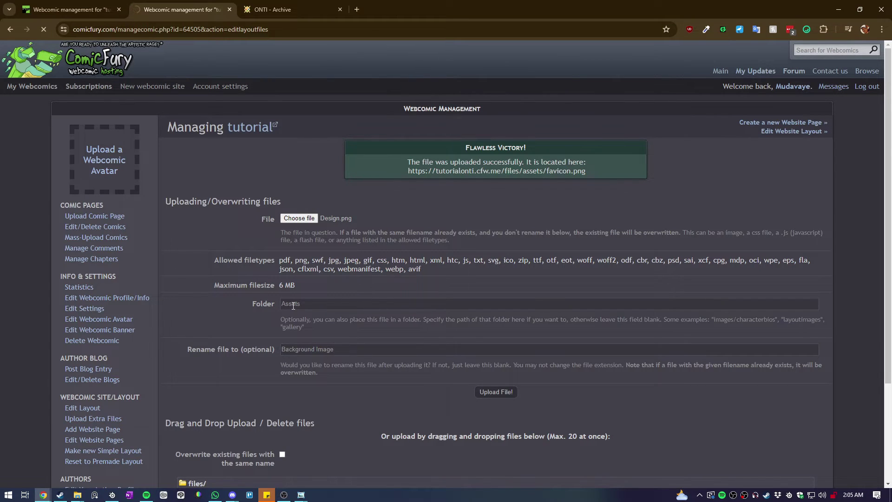
{"action": "scroll", "coordinate": [262, 312], "scroll_direction": "down", "scroll_amount": 3}
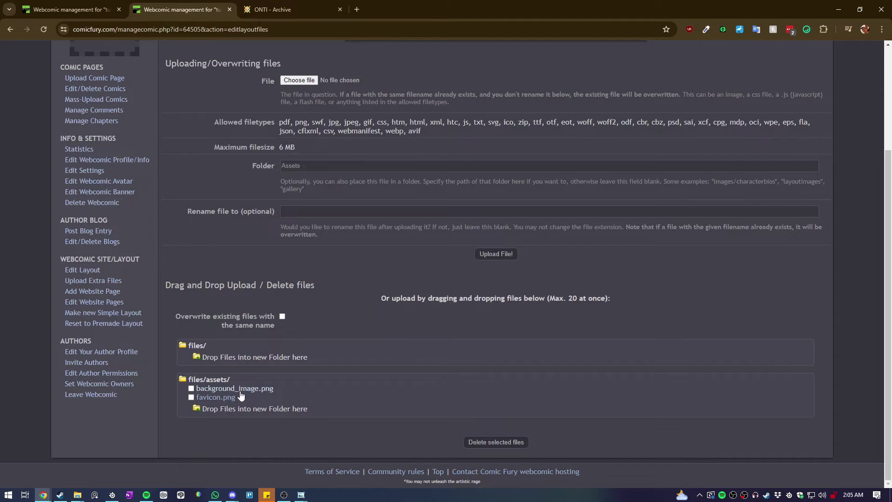
Set the page's background image to /files/assets/background_image.png, with "Do not repeat" and the image fixated.
{"action": "key", "text": "ctrl+Page_Up"}
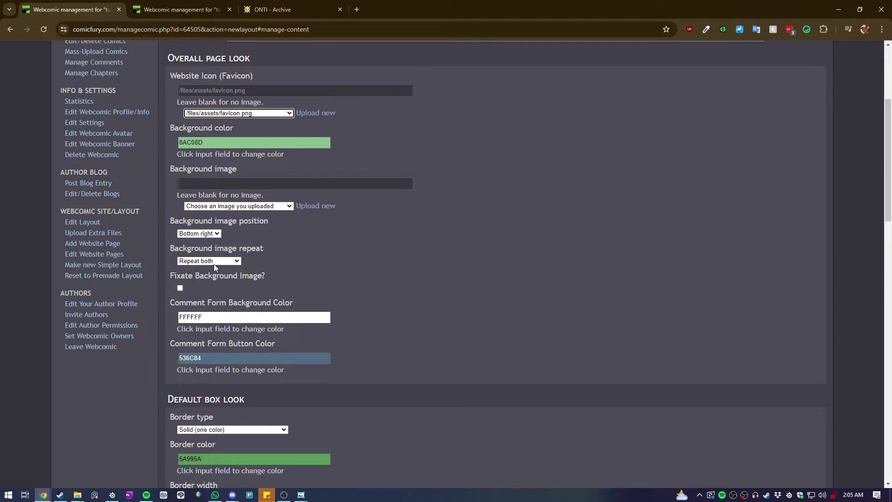
{"action": "left_click", "coordinate": [223, 206]}
{"action": "left_click", "coordinate": [223, 224]}
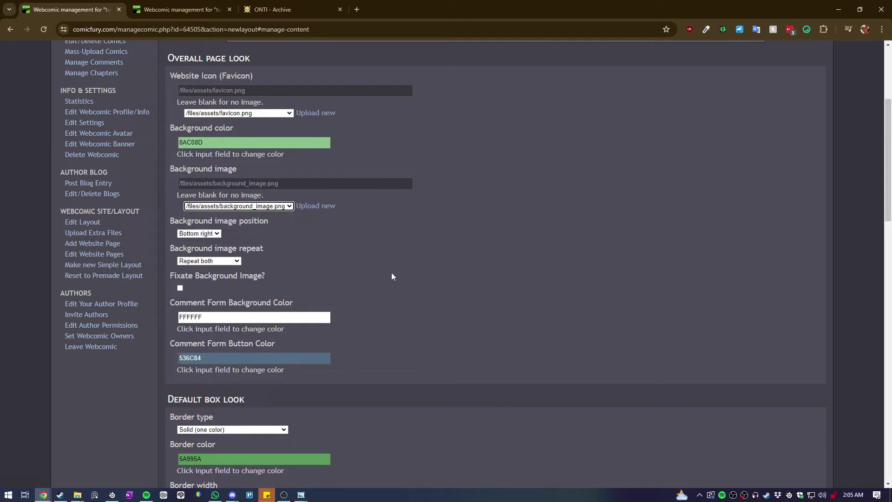
{"action": "left_click", "coordinate": [209, 261]}
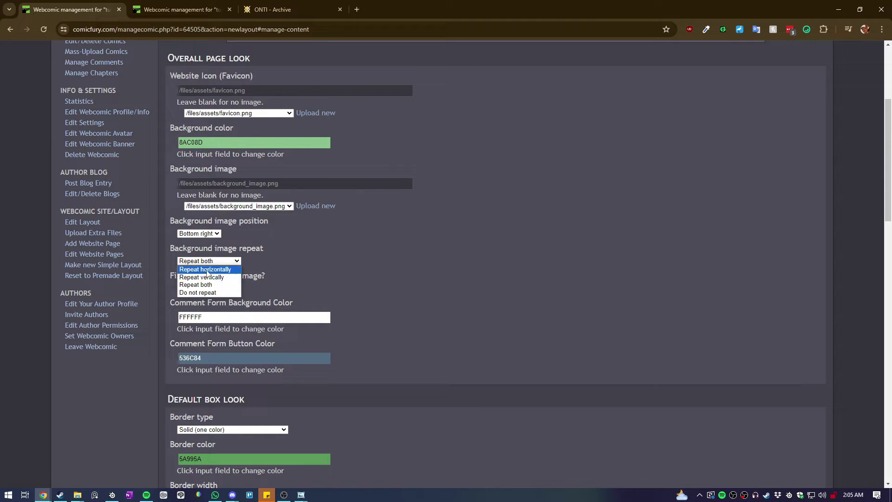
{"action": "left_click", "coordinate": [217, 292]}
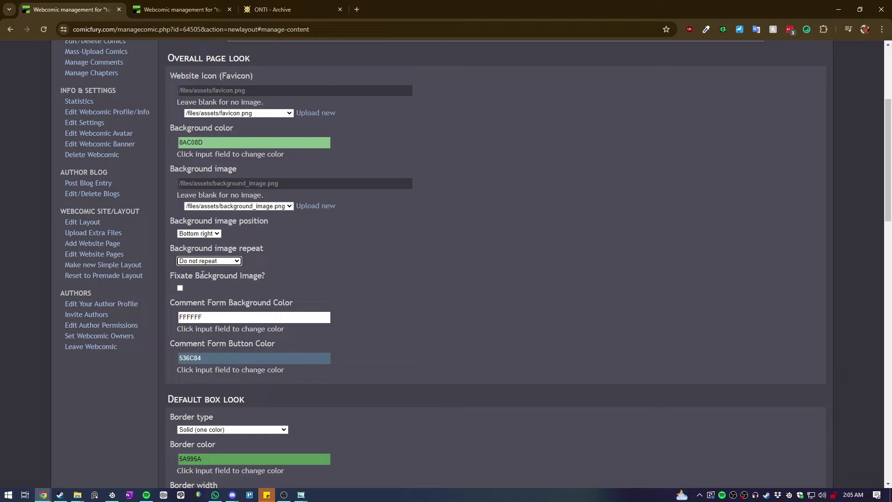
{"action": "left_click", "coordinate": [180, 288]}
Check how the ONTI site's background behaves when the page moves, and submit the simple layout form with the remaining defaults.
{"action": "left_click", "coordinate": [274, 9]}
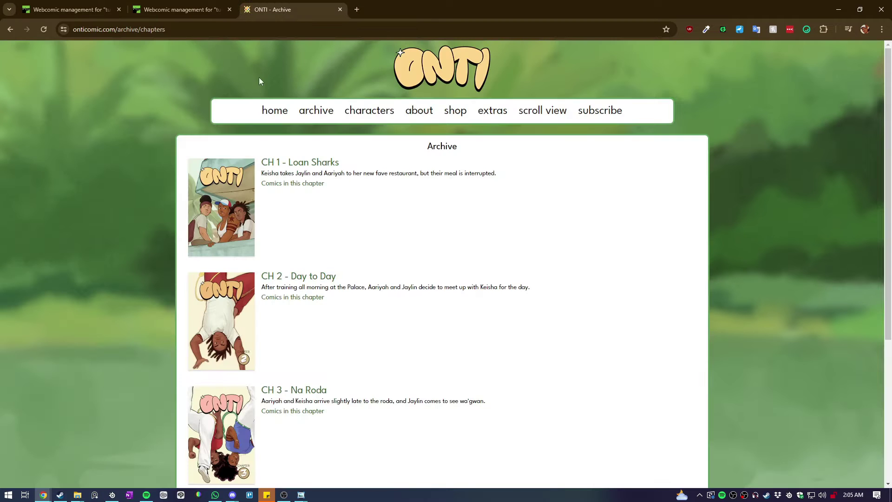
{"action": "scroll", "coordinate": [139, 210], "scroll_direction": "down", "scroll_amount": 5}
{"action": "scroll", "coordinate": [138, 210], "scroll_direction": "up", "scroll_amount": 5}
{"action": "left_click", "coordinate": [57, 3]}
{"action": "scroll", "coordinate": [391, 305], "scroll_direction": "down", "scroll_amount": 10}
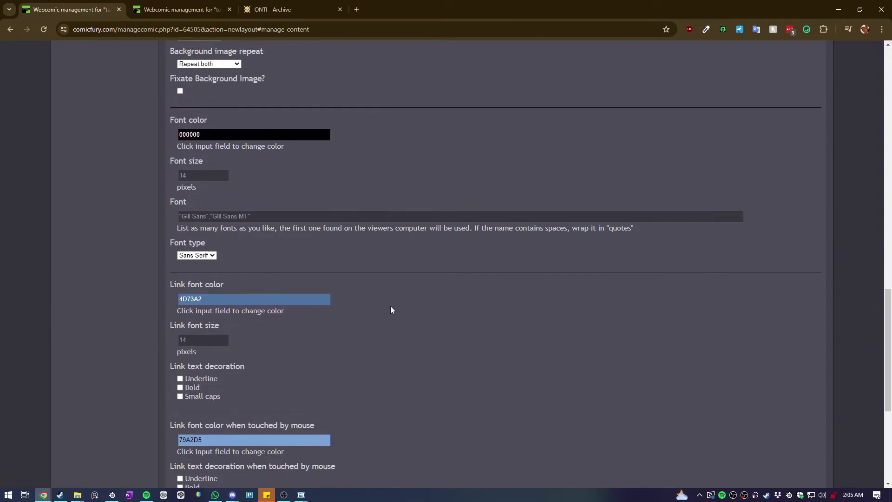
{"action": "left_click", "coordinate": [205, 432]}
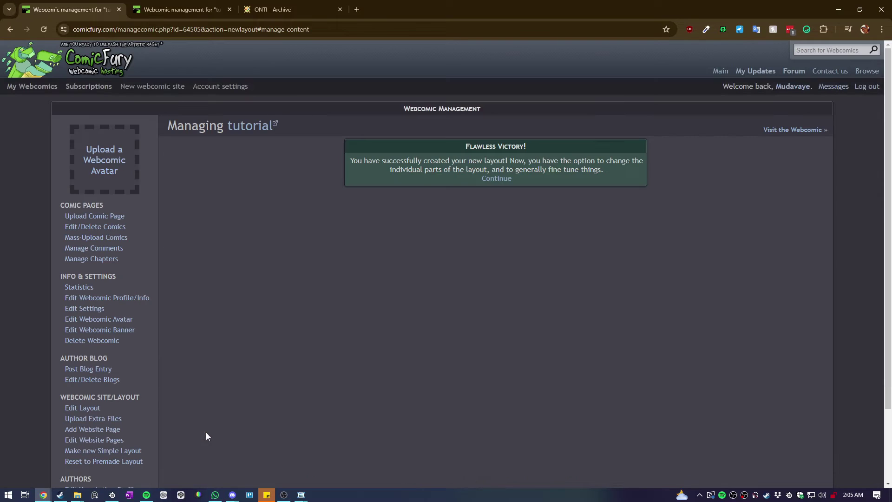
View the tutorial webcomic's live site, compare it with the ONTI home page, and return to the management page.
{"action": "left_click", "coordinate": [779, 130]}
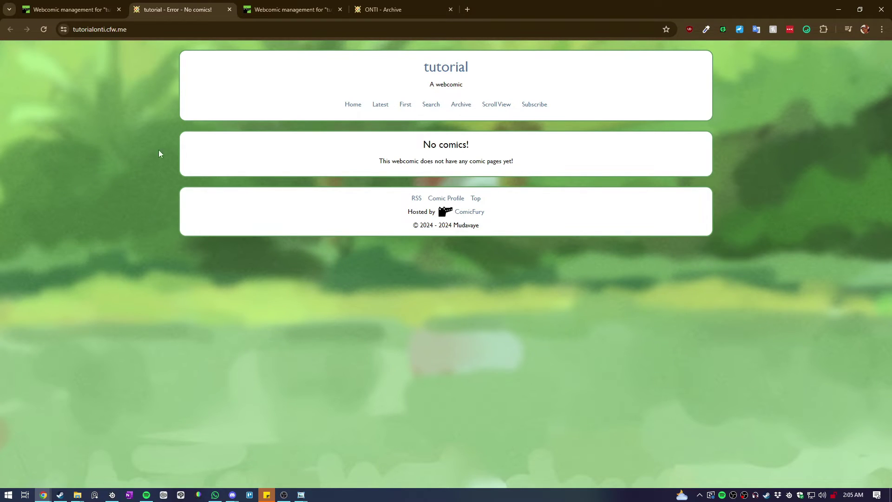
{"action": "left_click", "coordinate": [385, 9]}
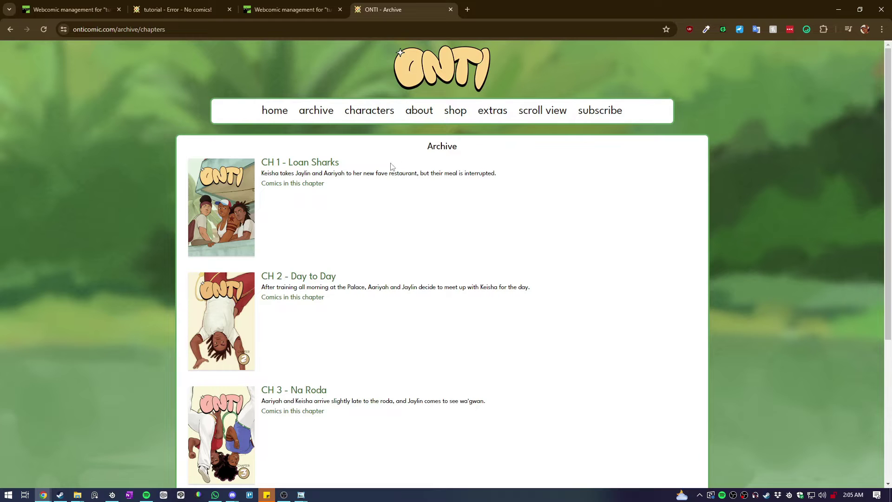
{"action": "left_click", "coordinate": [285, 118]}
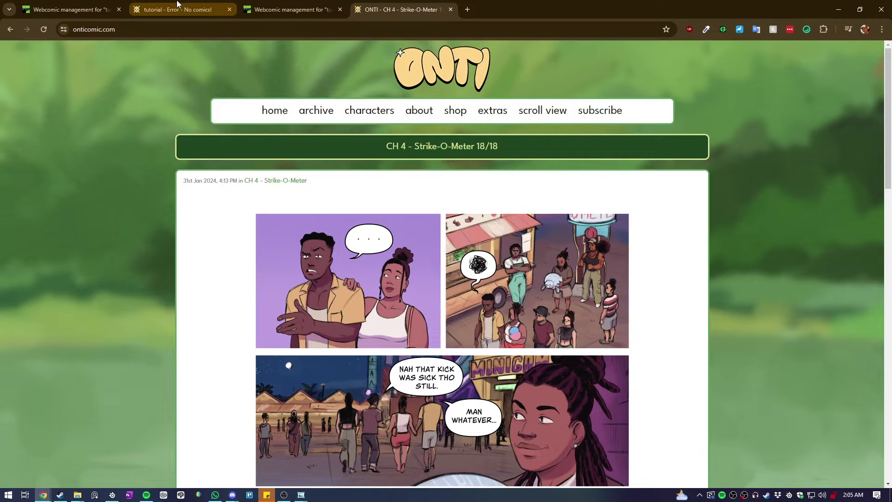
{"action": "left_click", "coordinate": [178, 4]}
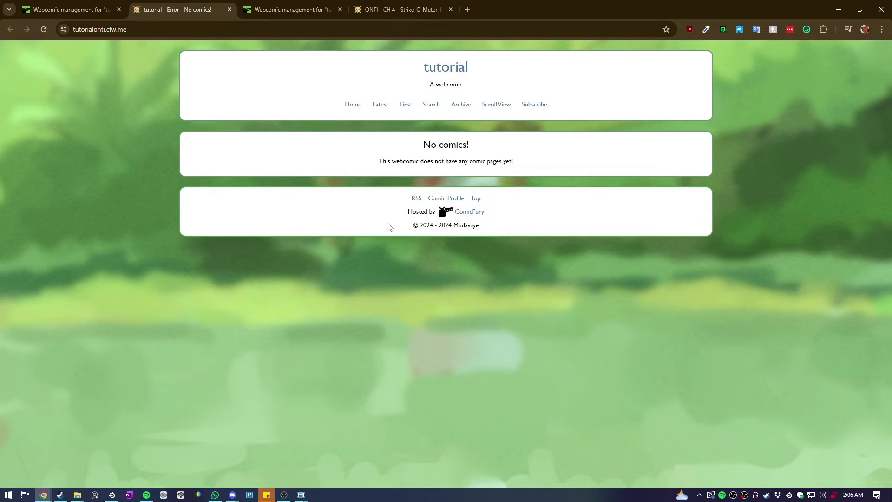
{"action": "left_click", "coordinate": [75, 9]}
{"action": "scroll", "coordinate": [70, 325], "scroll_direction": "down", "scroll_amount": 2}
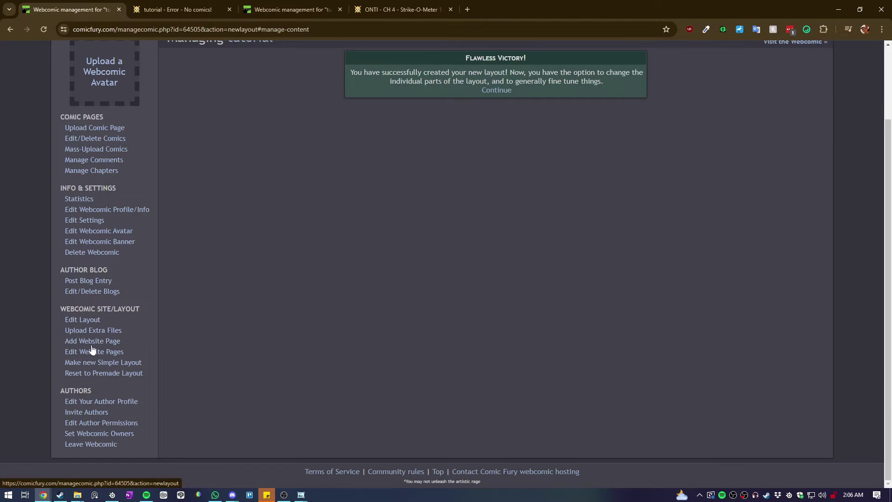
Open the layout section list for the tutorial webcomic and compare its live site with the ONTI home page header.
{"action": "left_click", "coordinate": [73, 320]}
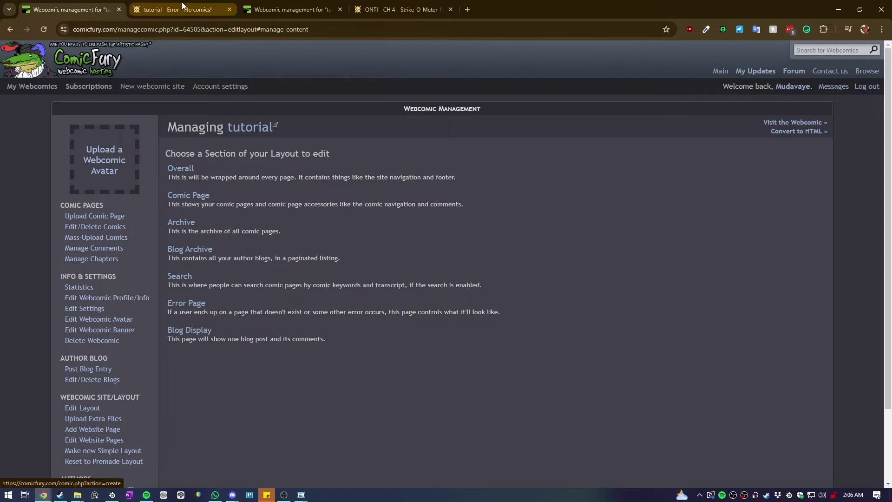
{"action": "left_click", "coordinate": [181, 9]}
{"action": "left_click", "coordinate": [293, 9]}
{"action": "left_click", "coordinate": [434, 14]}
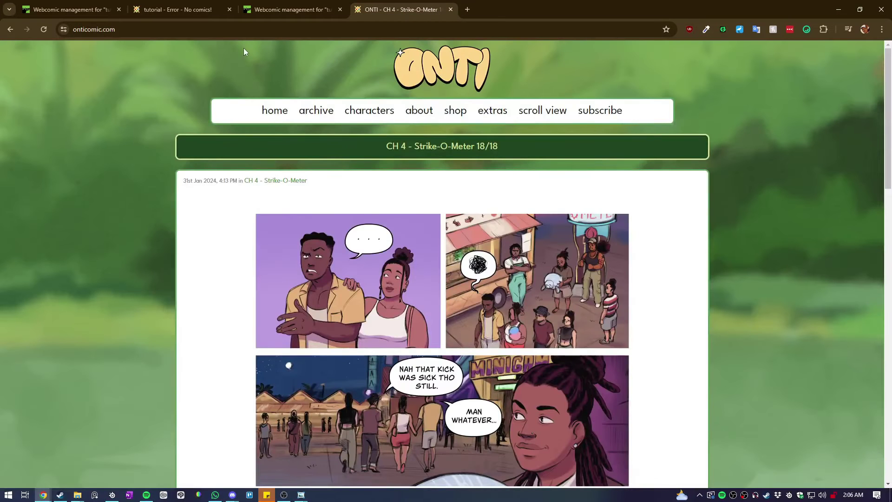
{"action": "left_click", "coordinate": [45, 4]}
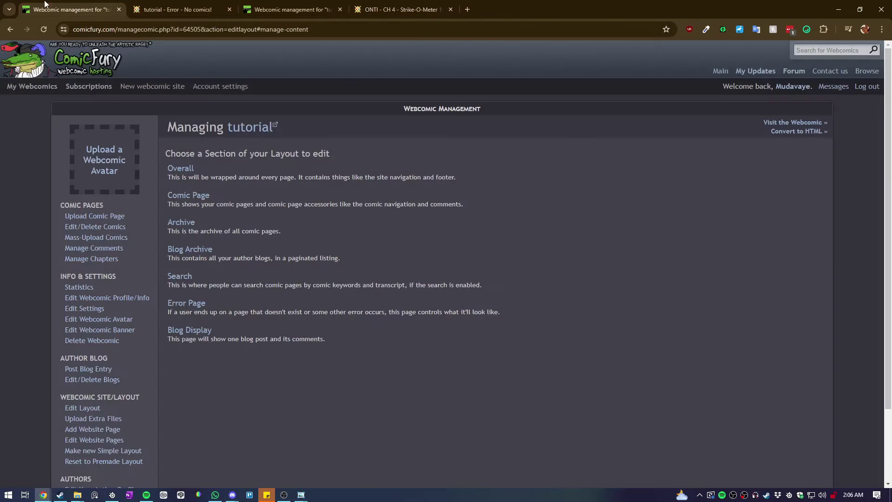
Open the Overall layout section and expand the contents and settings of the Webcomic Title/Banner box.
{"action": "left_click", "coordinate": [184, 169]}
{"action": "scroll", "coordinate": [214, 225], "scroll_direction": "down", "scroll_amount": 3}
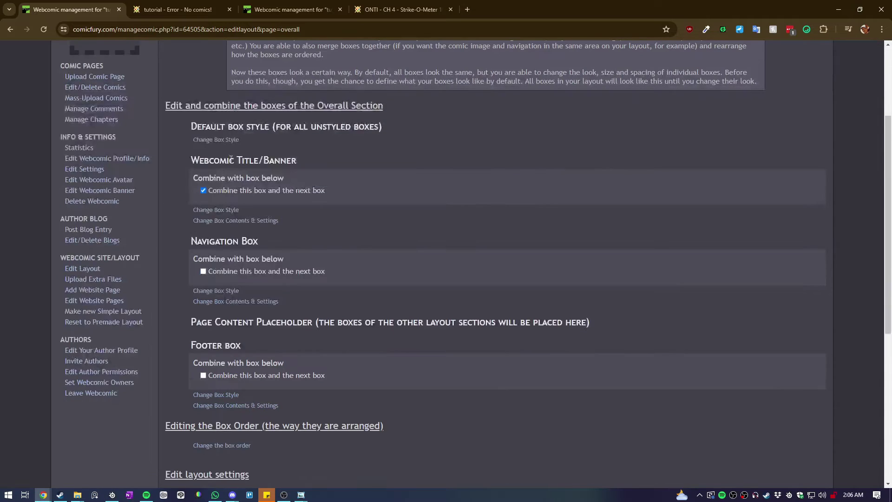
{"action": "left_click", "coordinate": [228, 221]}
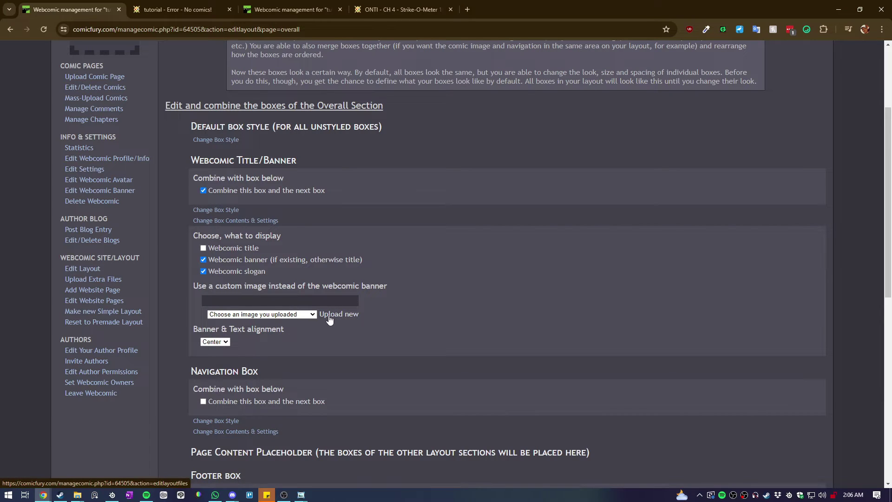
Upload LogoHeader.png from the local 5. Onti Webcomic ComicFury folder into the site's Assets folder.
{"action": "left_click", "coordinate": [329, 316]}
{"action": "left_click", "coordinate": [301, 172]}
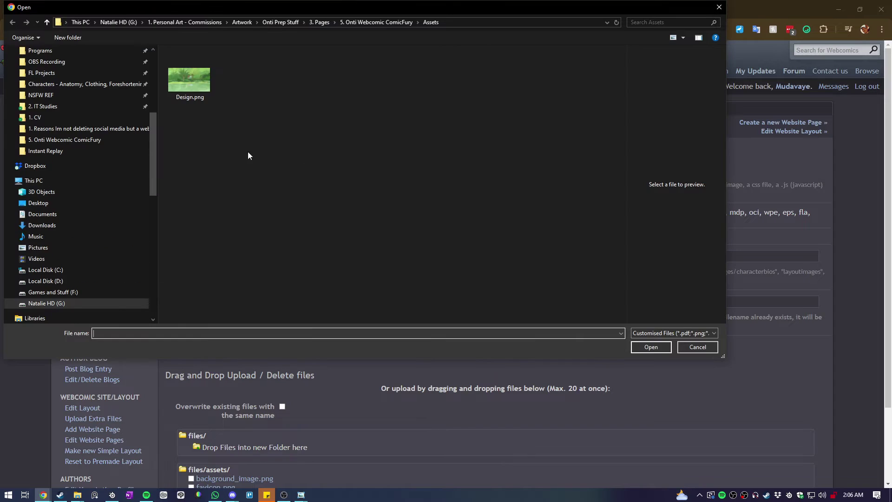
{"action": "left_click", "coordinate": [319, 22]}
{"action": "left_click", "coordinate": [366, 21]}
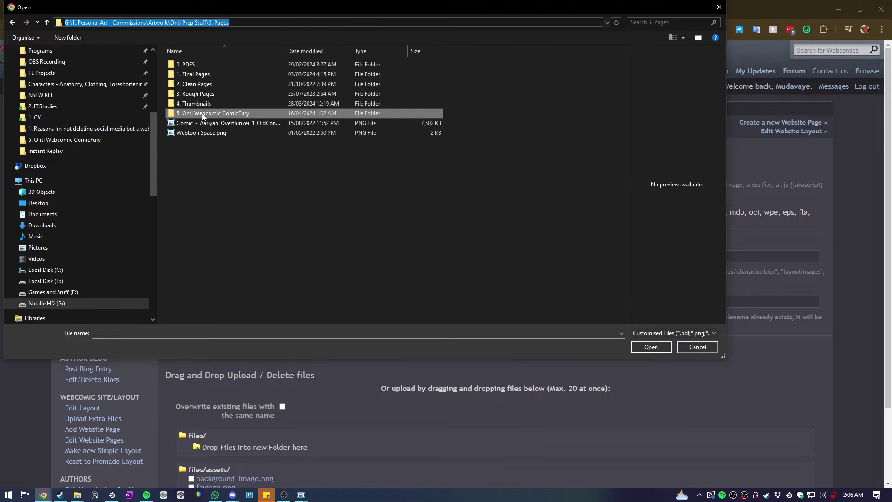
{"action": "double_click", "coordinate": [203, 117]}
{"action": "double_click", "coordinate": [292, 147]}
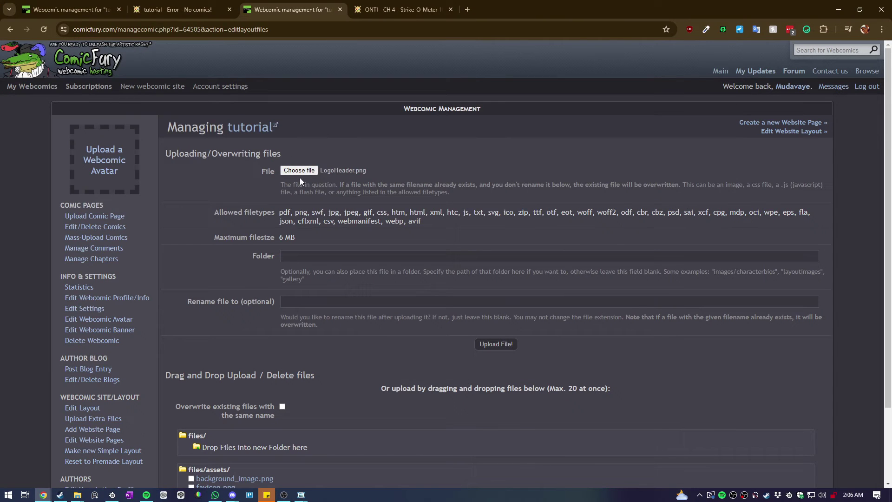
{"action": "left_click", "coordinate": [310, 256]}
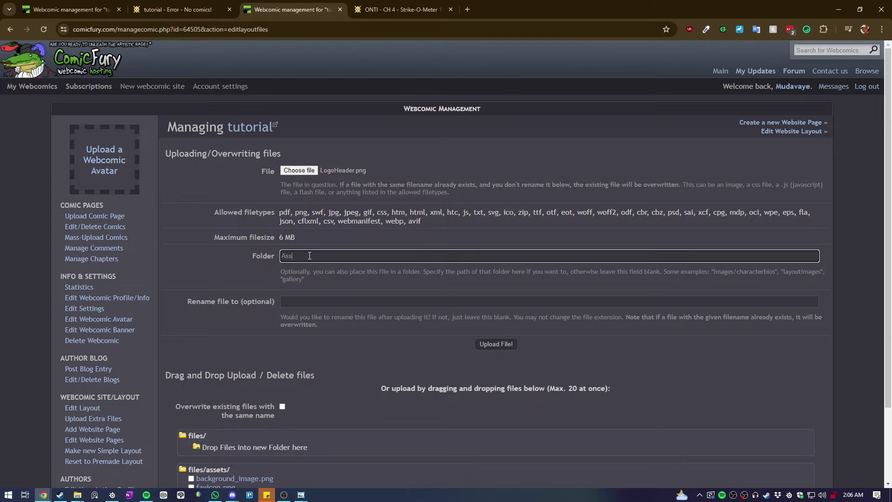
{"action": "type", "text": "Assets"}
{"action": "left_click", "coordinate": [318, 301]}
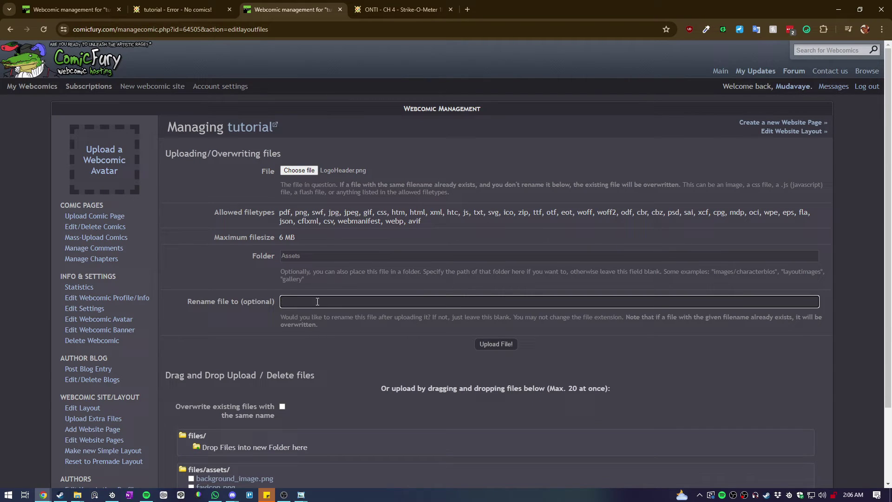
{"action": "left_click", "coordinate": [502, 345]}
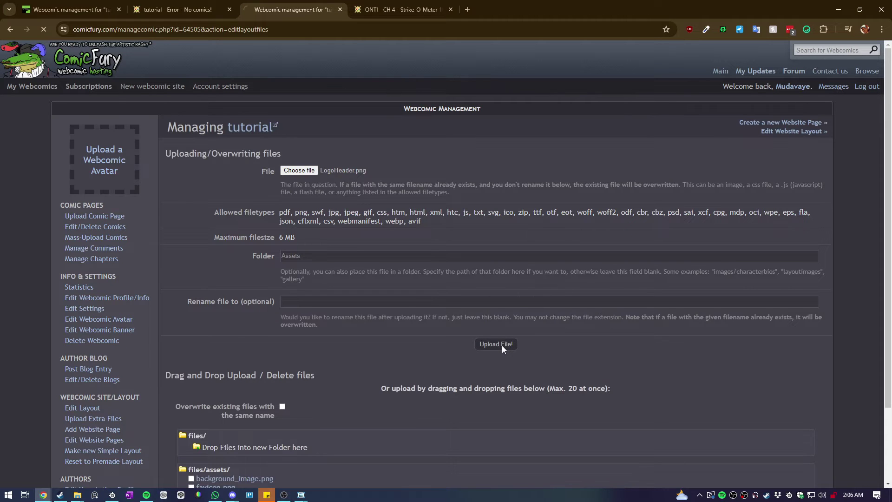
Reload the Overall section editor and set the custom banner image to /files/assets/logoheader.png.
{"action": "left_click", "coordinate": [56, 10]}
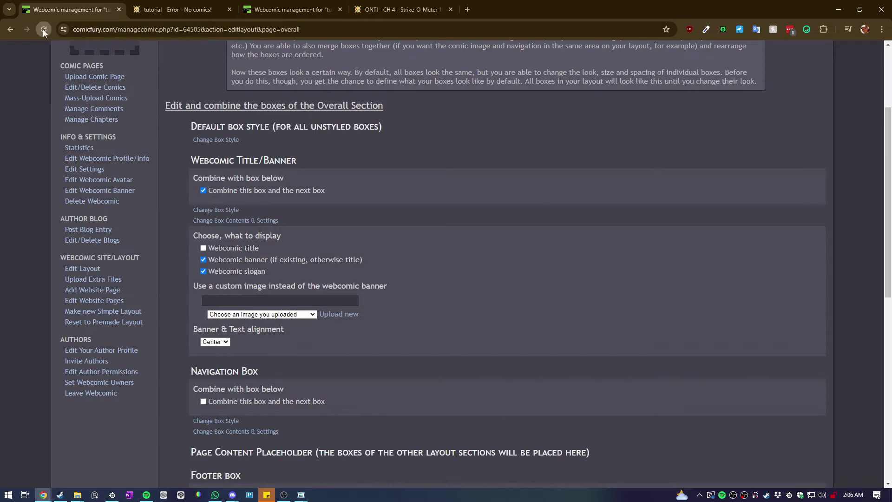
{"action": "left_click", "coordinate": [214, 221]}
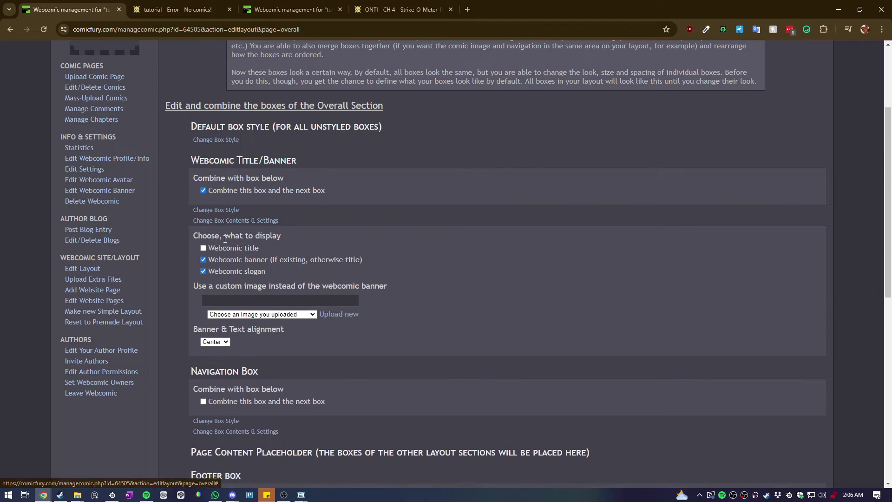
{"action": "left_click", "coordinate": [278, 315]}
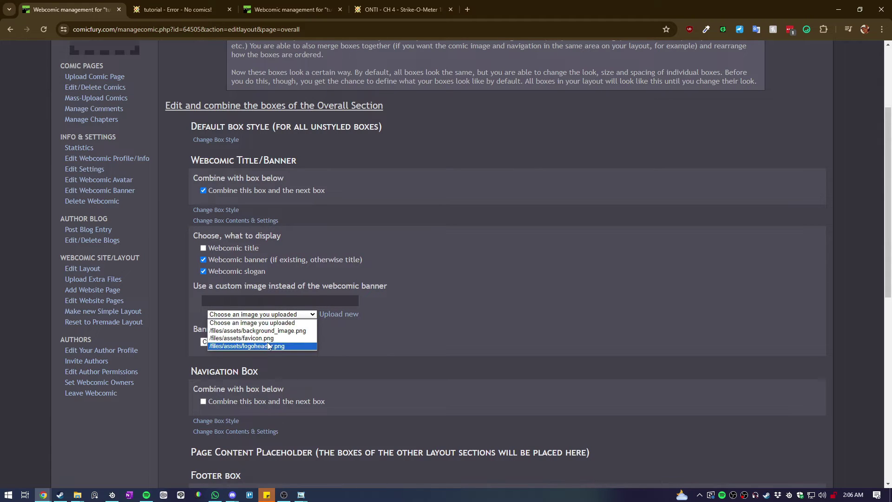
{"action": "left_click", "coordinate": [268, 347]}
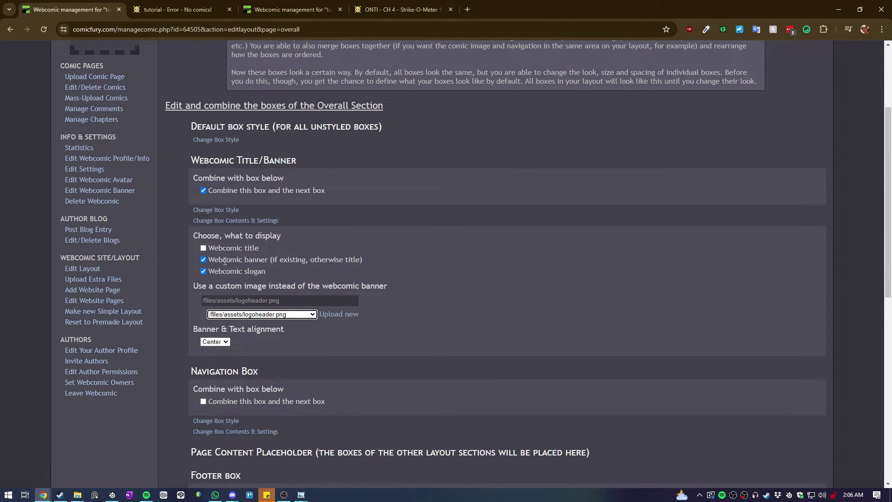
Check the header on the live site, set the banner and text alignment to Left, and save the layout changes.
{"action": "left_click", "coordinate": [203, 9]}
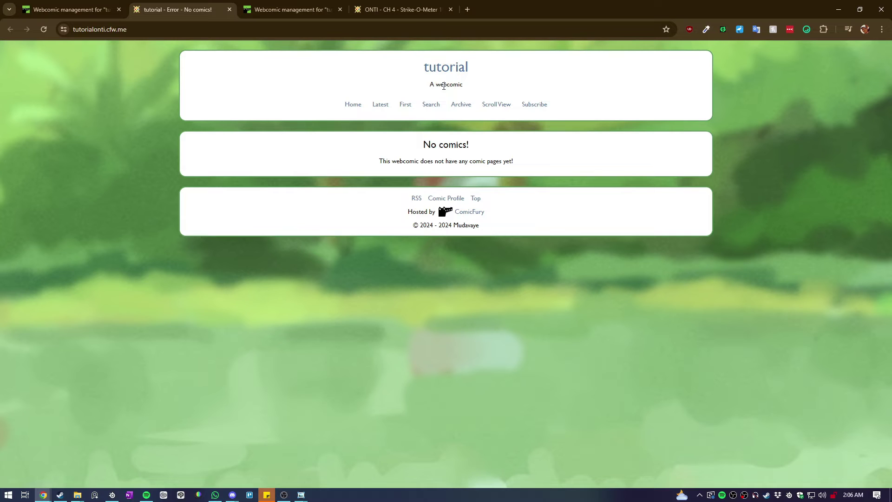
{"action": "key", "text": "ctrl+shift+Tab"}
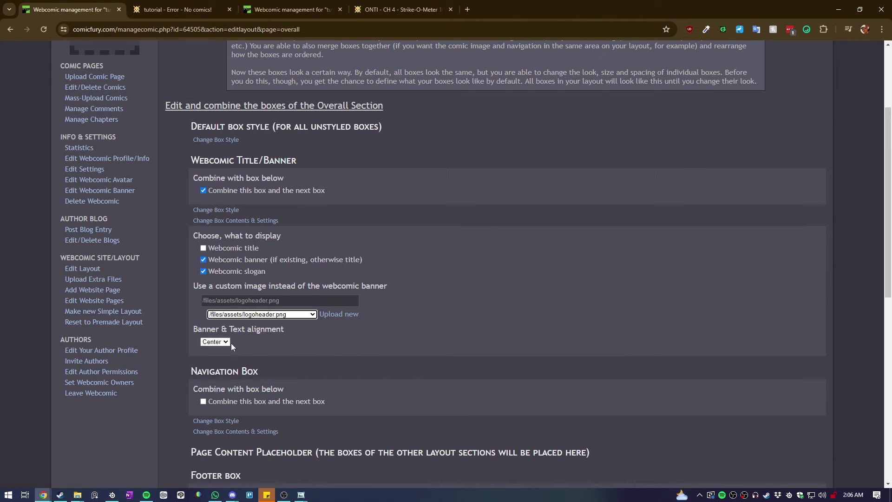
{"action": "left_click", "coordinate": [215, 342]}
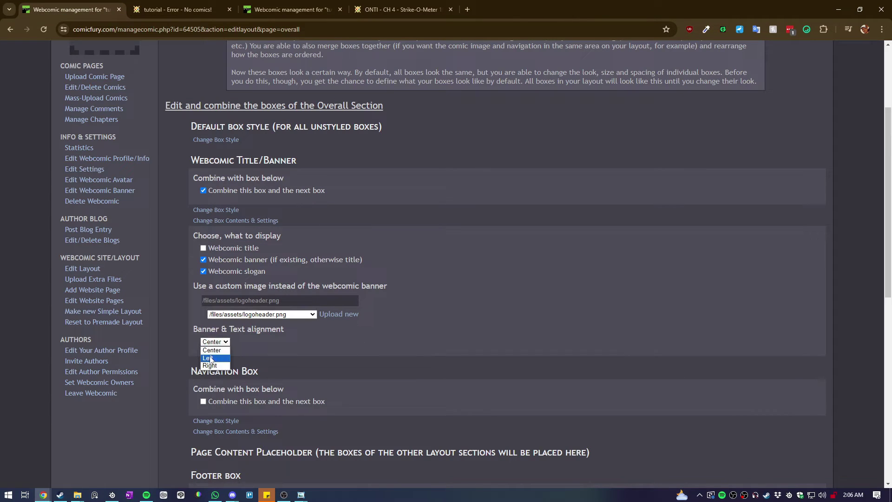
{"action": "scroll", "coordinate": [525, 341], "scroll_direction": "down", "scroll_amount": 9}
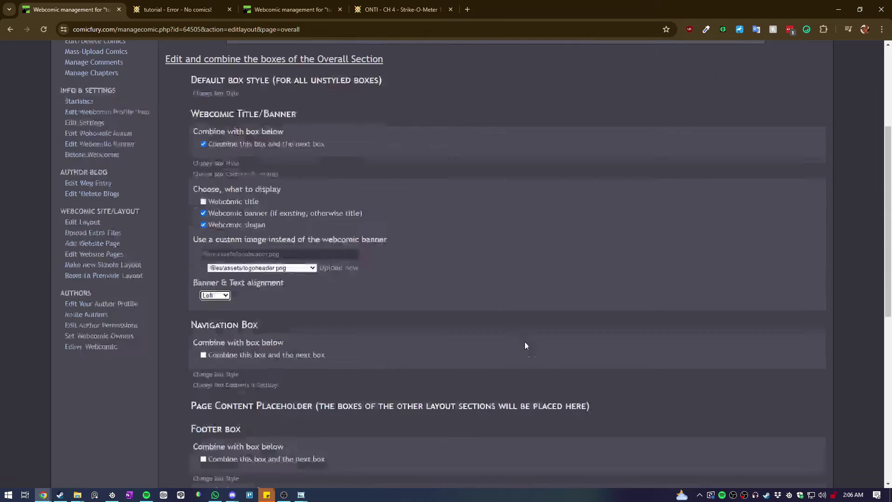
{"action": "scroll", "coordinate": [231, 340], "scroll_direction": "up", "scroll_amount": 2}
{"action": "left_click", "coordinate": [196, 358]}
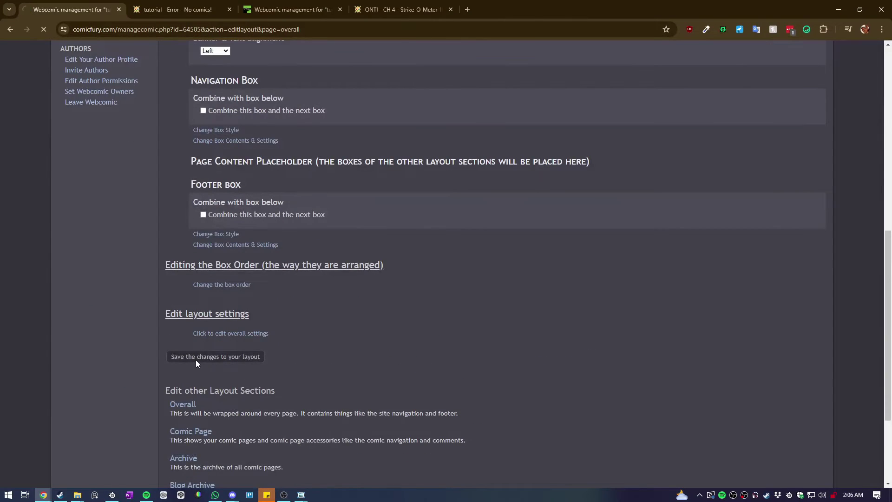
Reload the tutorial webcomic's live site to examine the logo and slogan placement, and return to the layout editor.
{"action": "key", "text": "ctrl+Tab"}
{"action": "key", "text": "F5"}
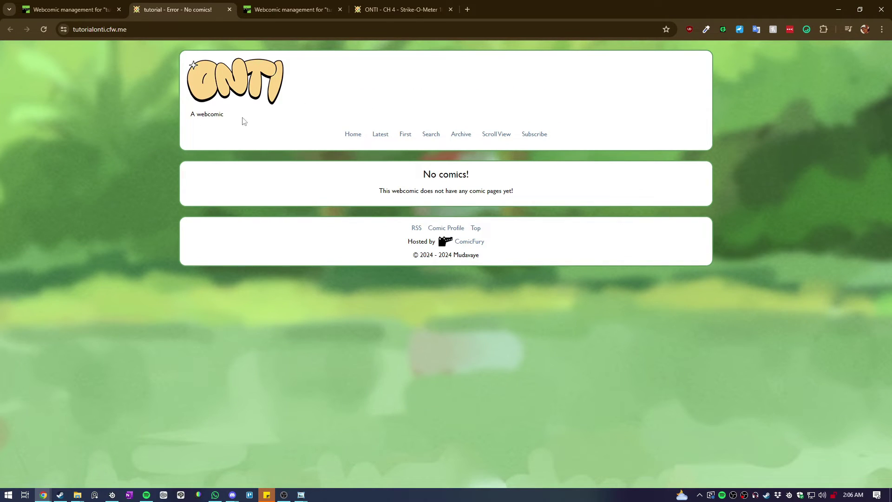
{"action": "left_click_drag", "start_coordinate": [242, 120], "coordinate": [181, 117]}
{"action": "left_click", "coordinate": [109, 59]}
{"action": "key", "text": "ctrl+shift+Tab"}
Set the Webcomic Title/Banner alignment to Center, disable the webcomic slogan, and save the layout changes.
{"action": "scroll", "coordinate": [266, 312], "scroll_direction": "down", "scroll_amount": 4}
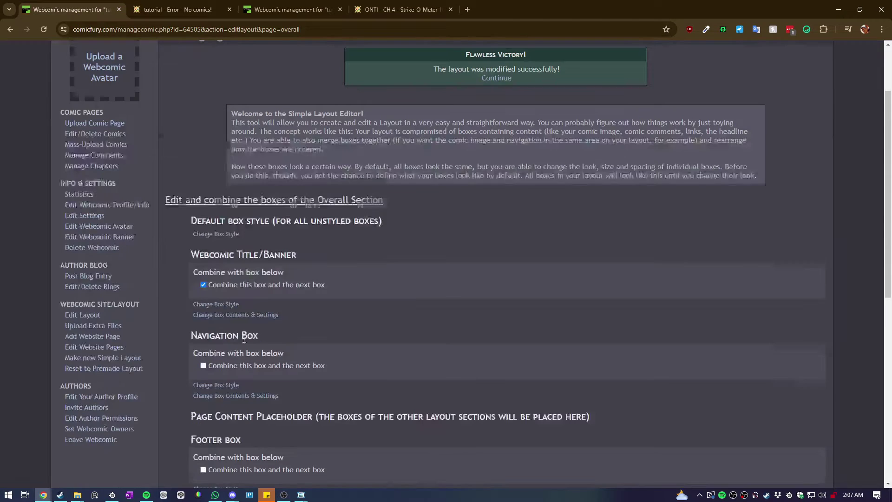
{"action": "left_click", "coordinate": [236, 222]}
{"action": "left_click", "coordinate": [234, 315]}
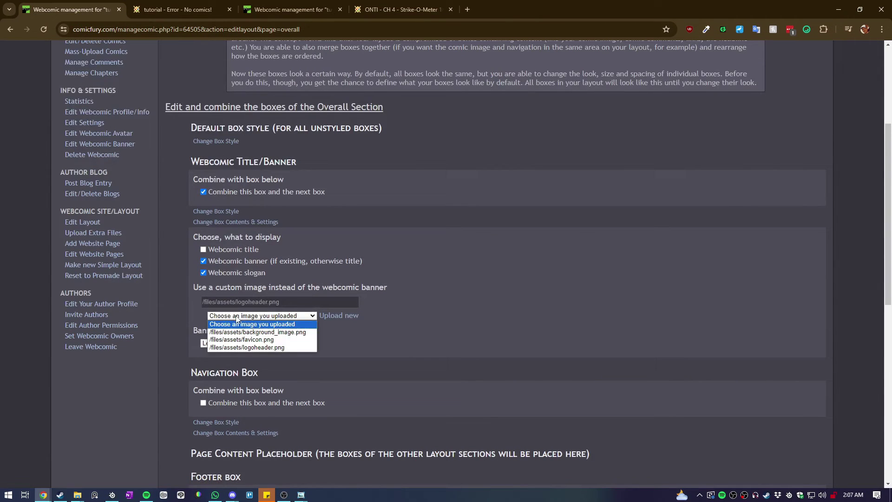
{"action": "left_click", "coordinate": [200, 322]}
{"action": "left_click", "coordinate": [223, 347]}
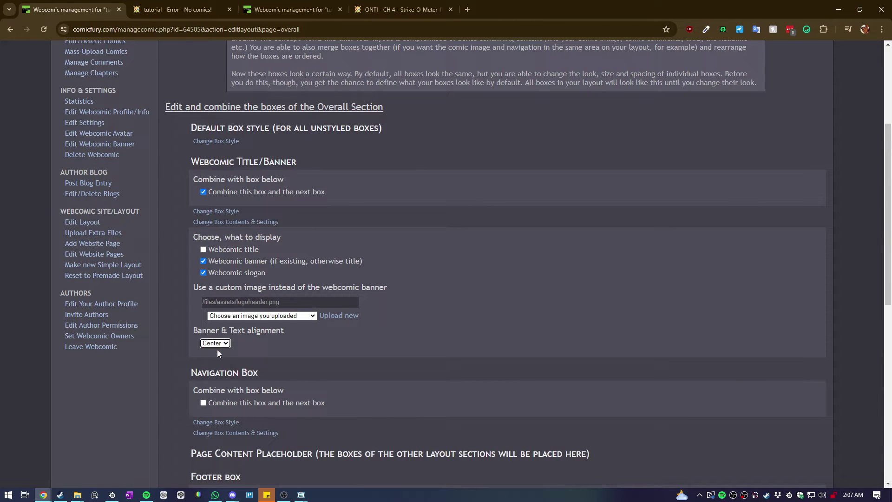
{"action": "left_click", "coordinate": [203, 273]}
{"action": "scroll", "coordinate": [416, 277], "scroll_direction": "down", "scroll_amount": 9}
{"action": "left_click", "coordinate": [211, 235]}
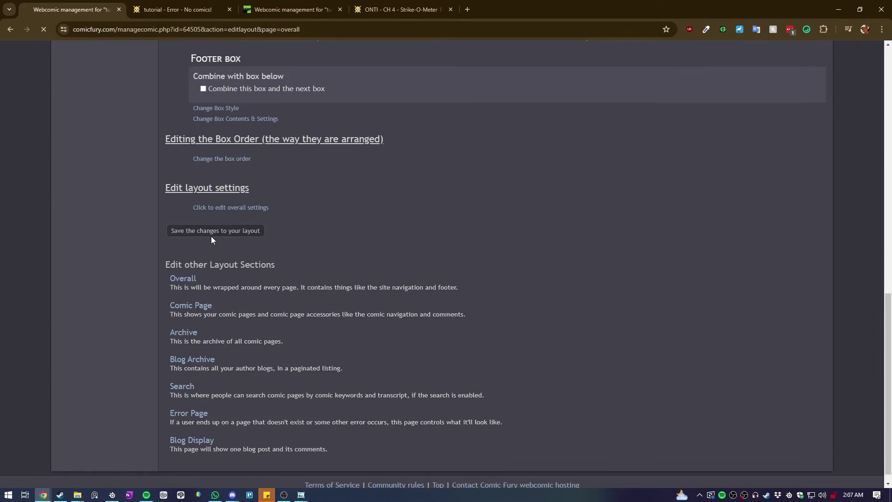
Reload the live site to check the header's alignment and slogan, and return to the layout editor.
{"action": "left_click", "coordinate": [184, 6]}
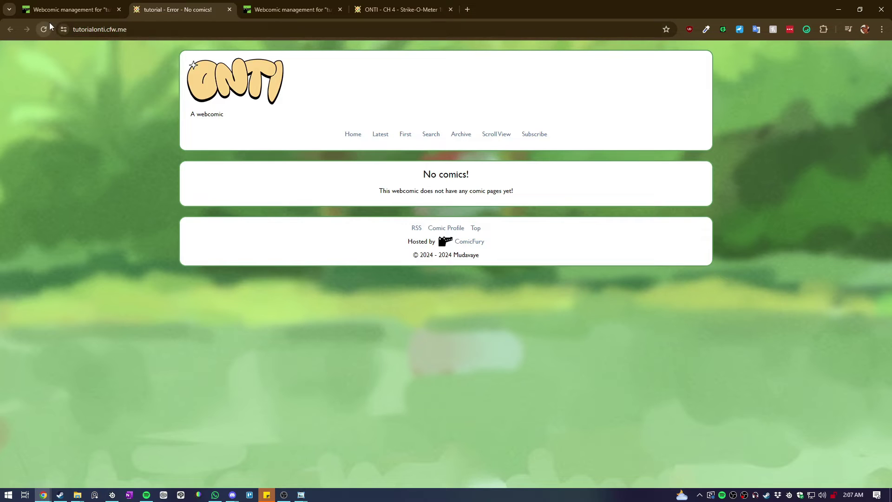
{"action": "key", "text": "F5"}
{"action": "left_click", "coordinate": [120, 5]}
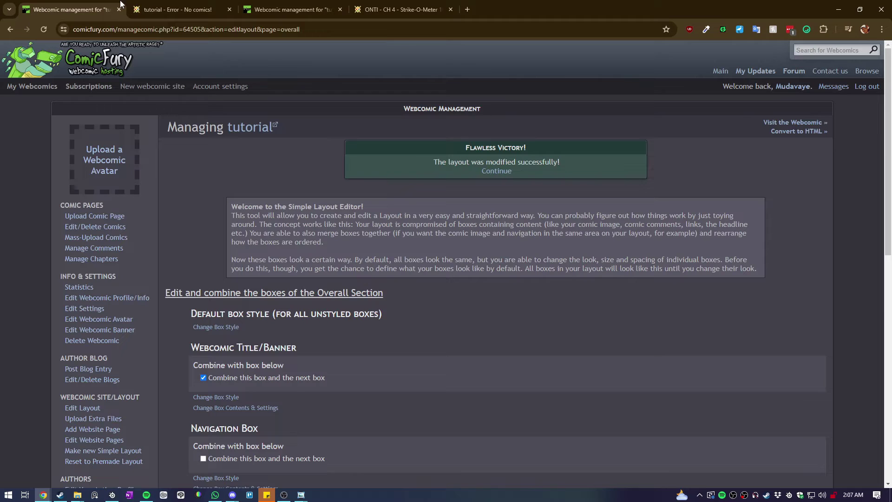
Change the Webcomic Title/Banner box style so the header has no box behind it, save the layout, and reload the live site.
{"action": "left_click", "coordinate": [216, 407]}
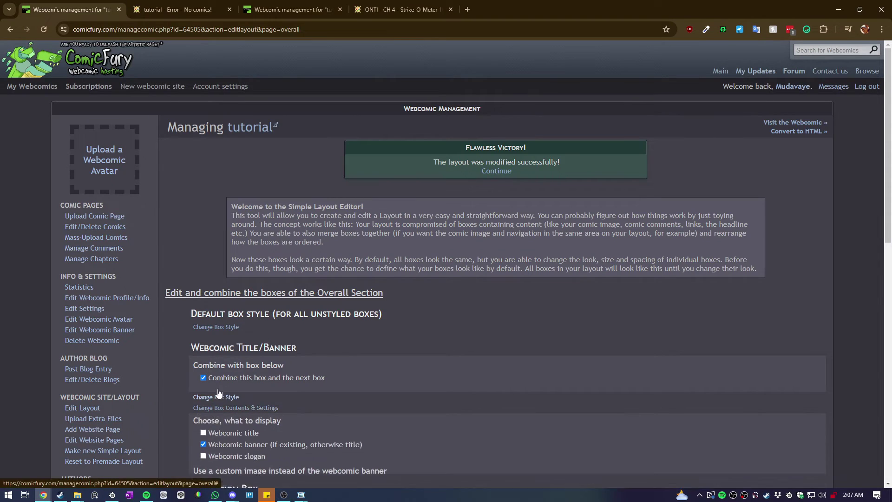
{"action": "left_click", "coordinate": [181, 9]}
{"action": "left_click", "coordinate": [103, 6]}
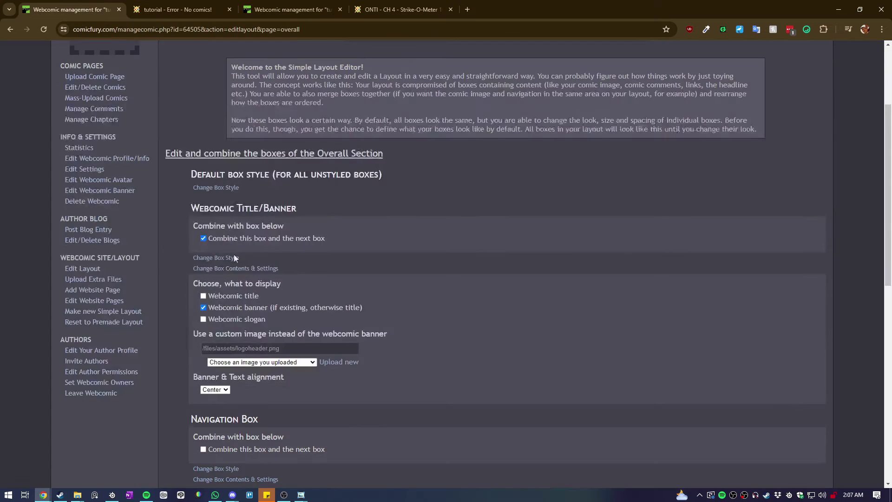
{"action": "scroll", "coordinate": [205, 305], "scroll_direction": "down", "scroll_amount": 10}
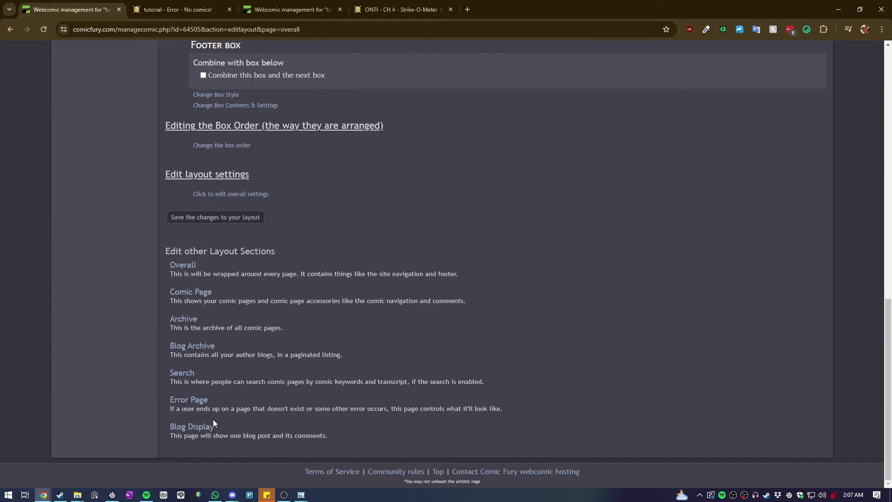
{"action": "left_click", "coordinate": [179, 9]}
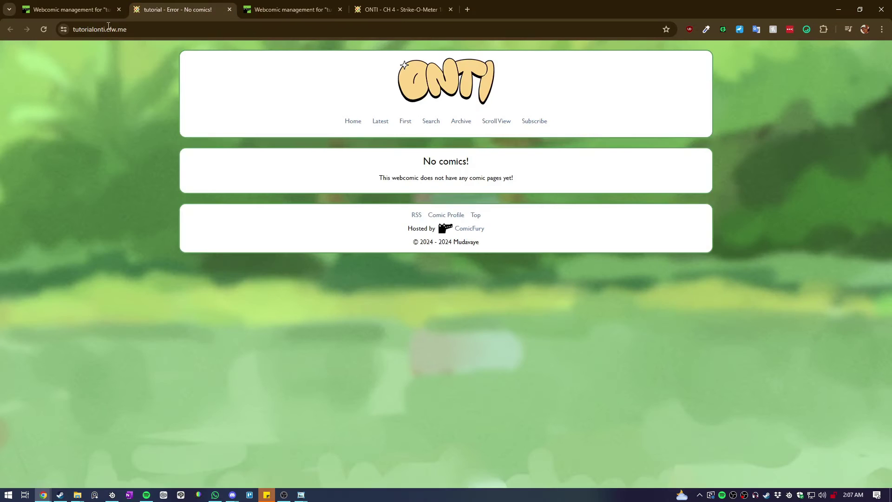
{"action": "left_click", "coordinate": [44, 30]}
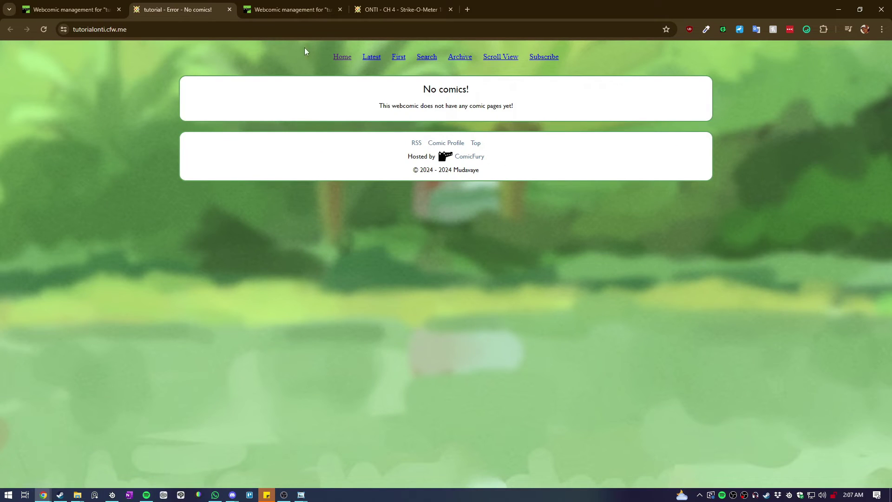
Enable display of the webcomic banner in the Webcomic Title/Banner box contents and save the layout changes.
{"action": "key", "text": "ctrl+shift+Tab"}
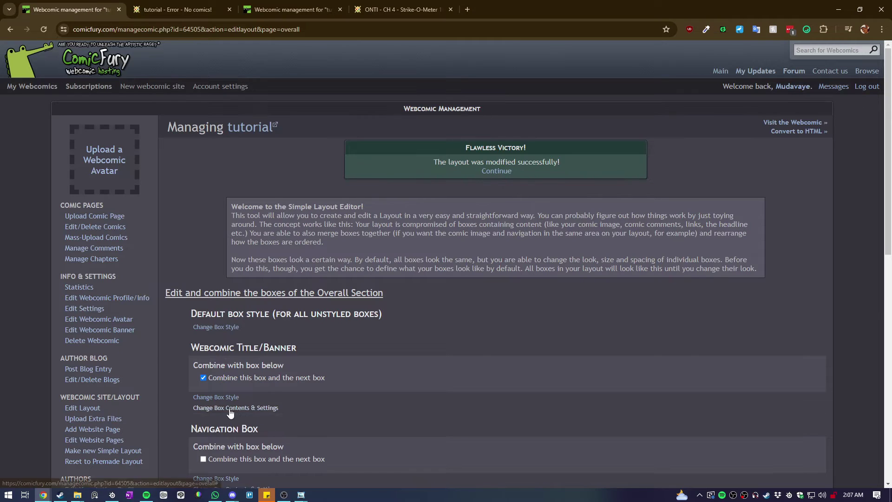
{"action": "left_click", "coordinate": [235, 408]}
{"action": "scroll", "coordinate": [230, 391], "scroll_direction": "down", "scroll_amount": 2}
{"action": "scroll", "coordinate": [203, 356], "scroll_direction": "down", "scroll_amount": 4}
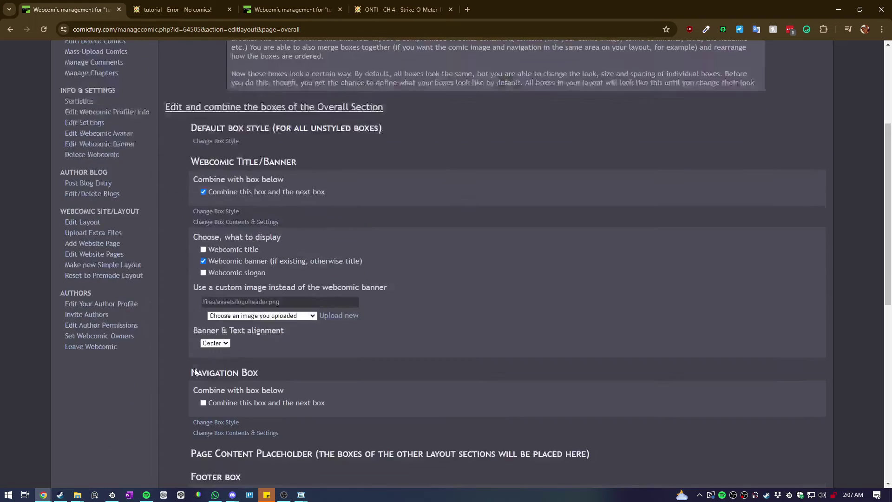
{"action": "left_click", "coordinate": [203, 311]}
{"action": "left_click", "coordinate": [182, 4]}
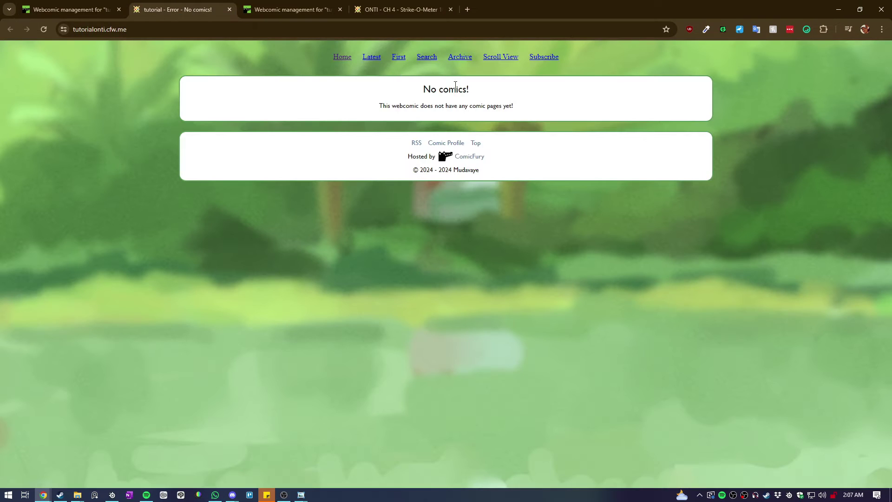
{"action": "left_click", "coordinate": [91, 10]}
{"action": "scroll", "coordinate": [210, 148], "scroll_direction": "up", "scroll_amount": 1}
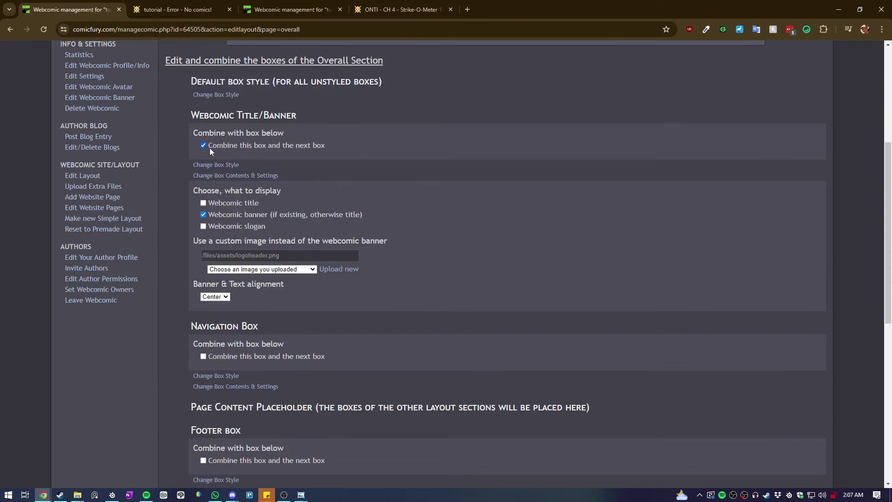
{"action": "scroll", "coordinate": [210, 148], "scroll_direction": "down", "scroll_amount": 4}
{"action": "left_click", "coordinate": [212, 417]}
Reload the live site to check the logo header, glance at the ONTI reference site, and return to the layout editor.
{"action": "left_click", "coordinate": [157, 11]}
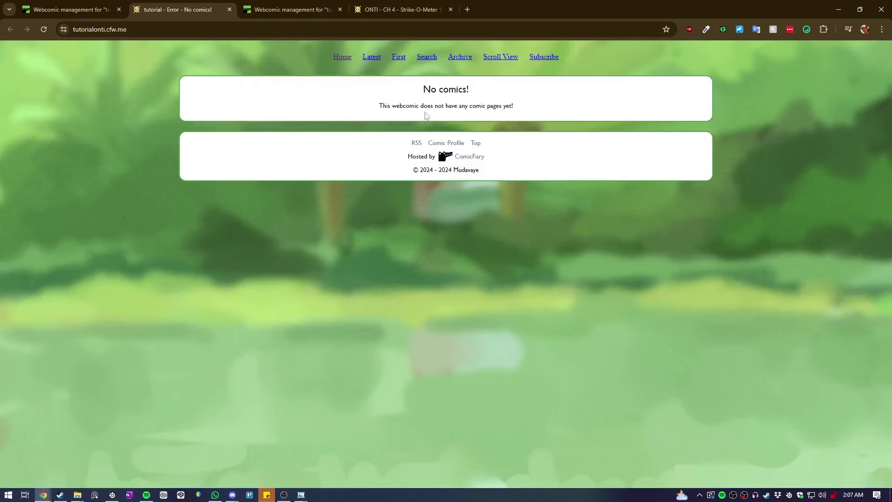
{"action": "key", "text": "F5"}
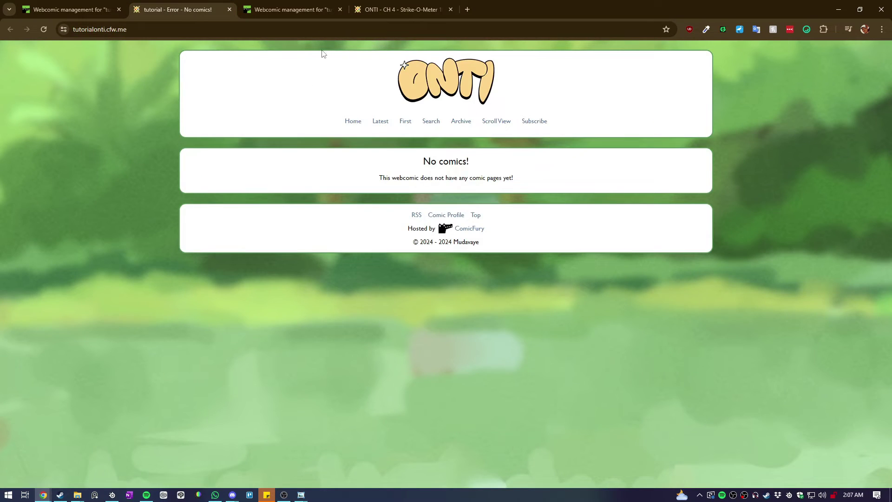
{"action": "left_click", "coordinate": [393, 8]}
{"action": "left_click", "coordinate": [101, 4]}
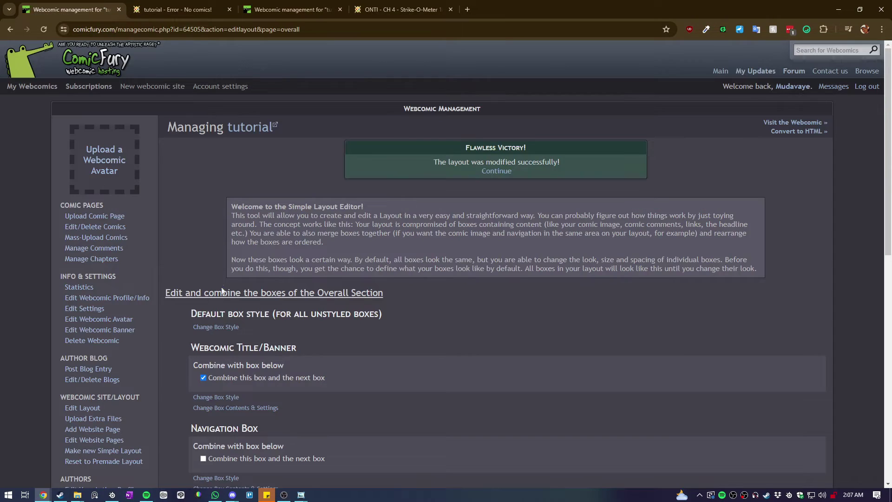
Give the Webcomic Title/Banner box its own style with the border type No border, comparing it with the live site.
{"action": "scroll", "coordinate": [222, 202], "scroll_direction": "down", "scroll_amount": 3}
{"action": "left_click", "coordinate": [227, 258]}
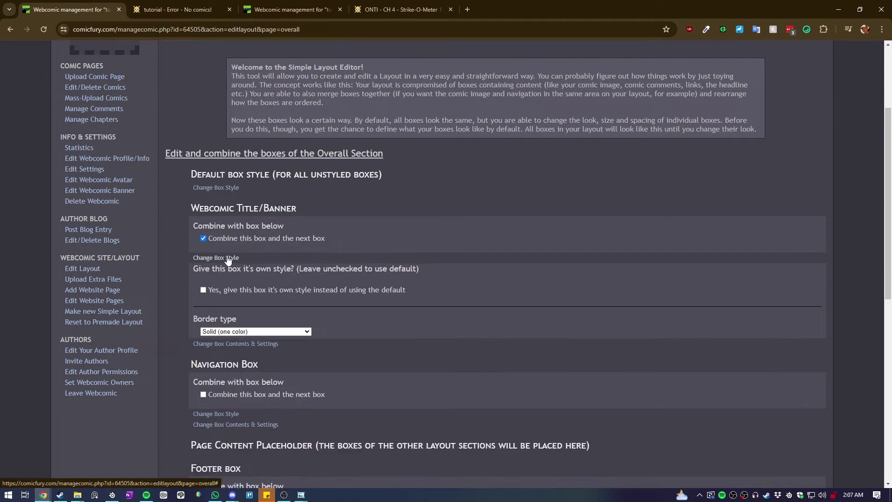
{"action": "scroll", "coordinate": [353, 266], "scroll_direction": "down", "scroll_amount": 2}
{"action": "left_click", "coordinate": [213, 244]}
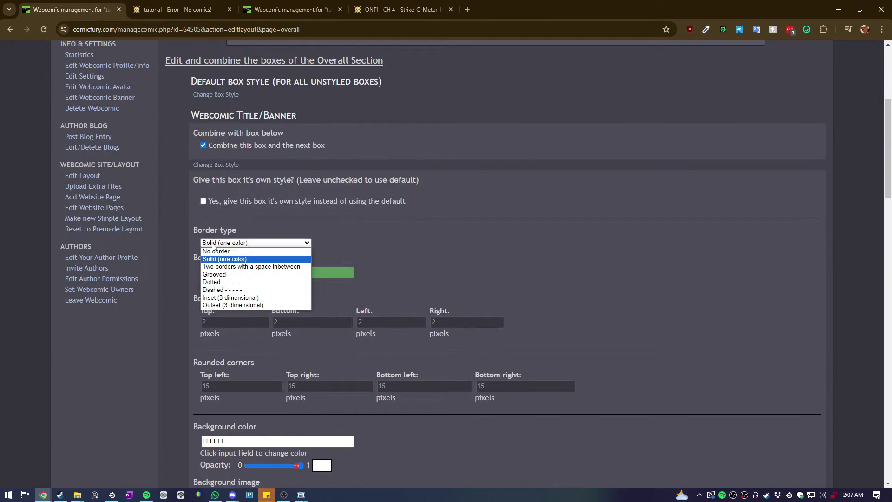
{"action": "left_click", "coordinate": [218, 255]}
{"action": "left_click", "coordinate": [178, 9]}
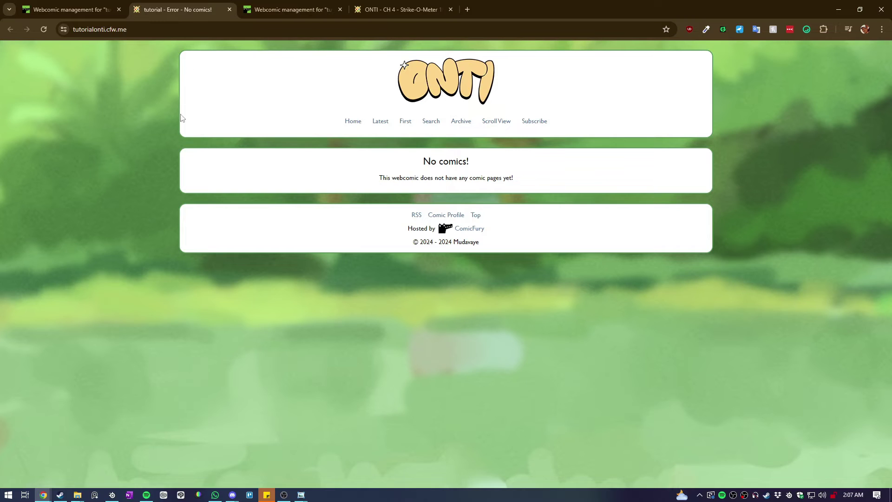
{"action": "left_click", "coordinate": [102, 13]}
{"action": "left_click", "coordinate": [152, 4]}
{"action": "left_click", "coordinate": [95, 11]}
Set the Webcomic Title/Banner box's background color opacity to 0 and save the layout changes.
{"action": "scroll", "coordinate": [197, 255], "scroll_direction": "down", "scroll_amount": 3}
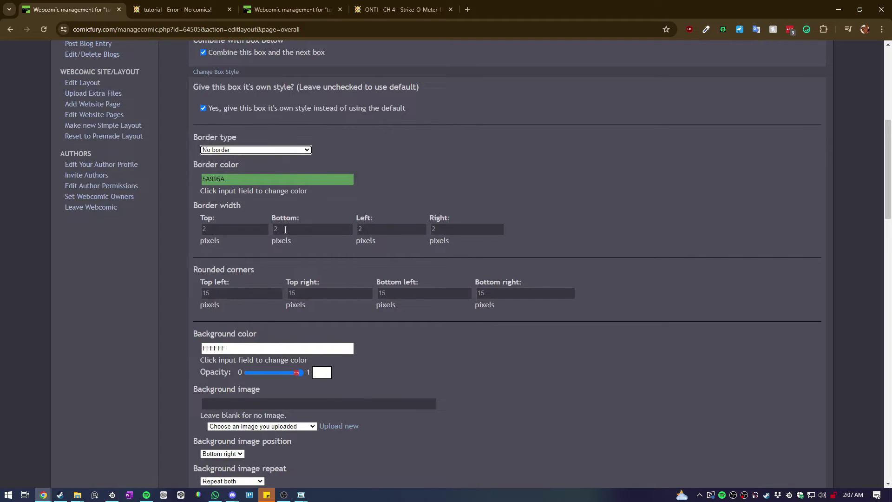
{"action": "scroll", "coordinate": [221, 251], "scroll_direction": "down", "scroll_amount": 1}
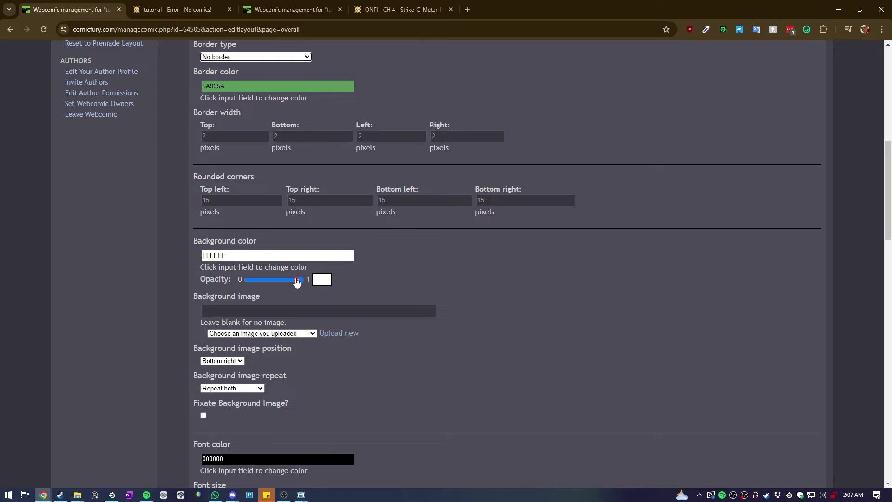
{"action": "left_click_drag", "start_coordinate": [301, 280], "coordinate": [240, 283]}
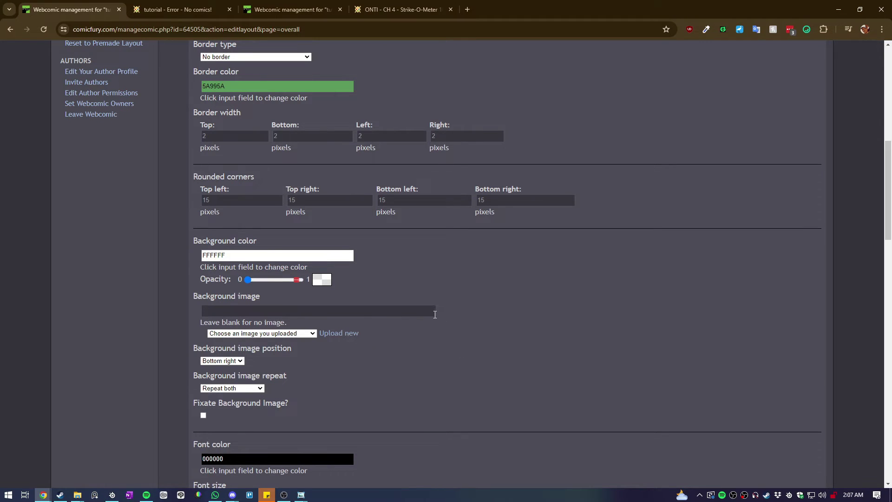
{"action": "scroll", "coordinate": [247, 304], "scroll_direction": "down", "scroll_amount": 1}
{"action": "scroll", "coordinate": [246, 297], "scroll_direction": "down", "scroll_amount": 1}
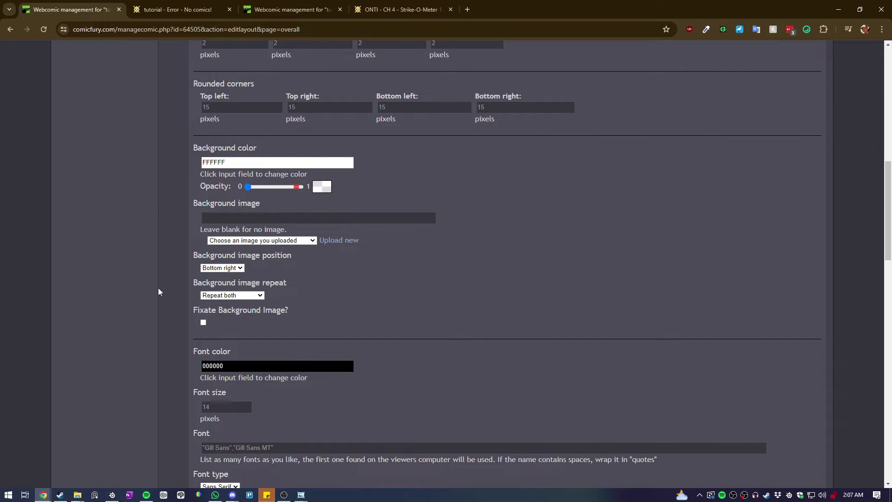
{"action": "scroll", "coordinate": [199, 283], "scroll_direction": "down", "scroll_amount": 12}
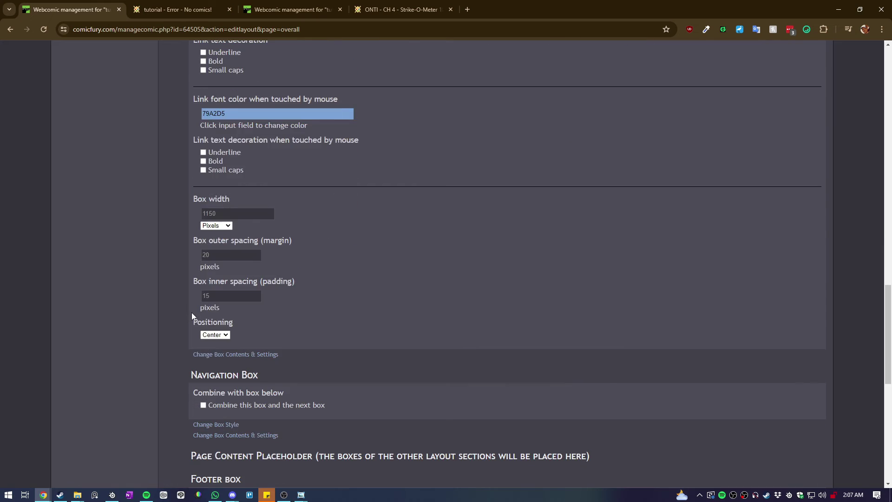
{"action": "scroll", "coordinate": [192, 312], "scroll_direction": "down", "scroll_amount": 10}
Reload the live site to examine the header's box styling and return to the layout editor.
{"action": "left_click", "coordinate": [141, 11]}
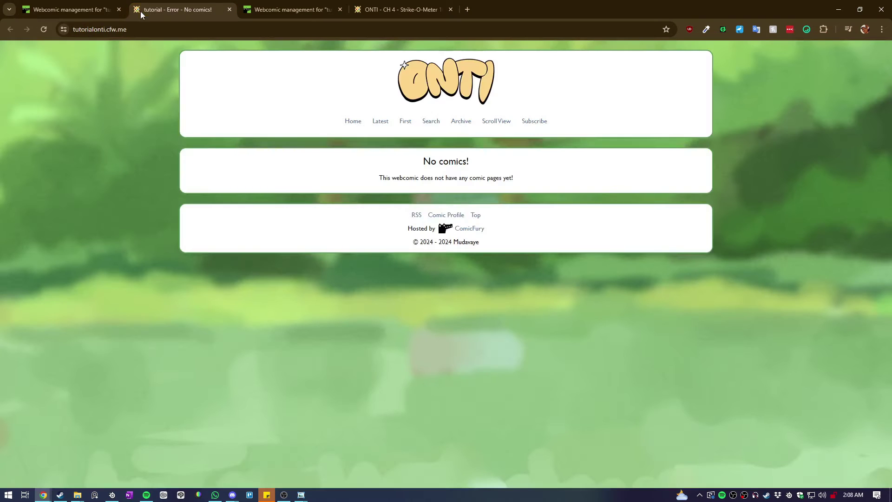
{"action": "key", "text": "F5"}
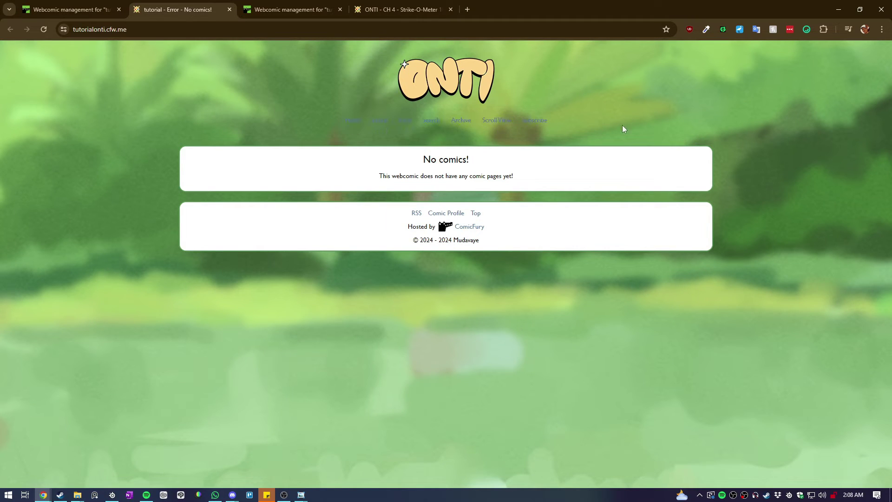
{"action": "left_click", "coordinate": [93, 9]}
Stop combining the Webcomic Title/Banner box with the Navigation Box and save the layout changes.
{"action": "scroll", "coordinate": [186, 233], "scroll_direction": "down", "scroll_amount": 2}
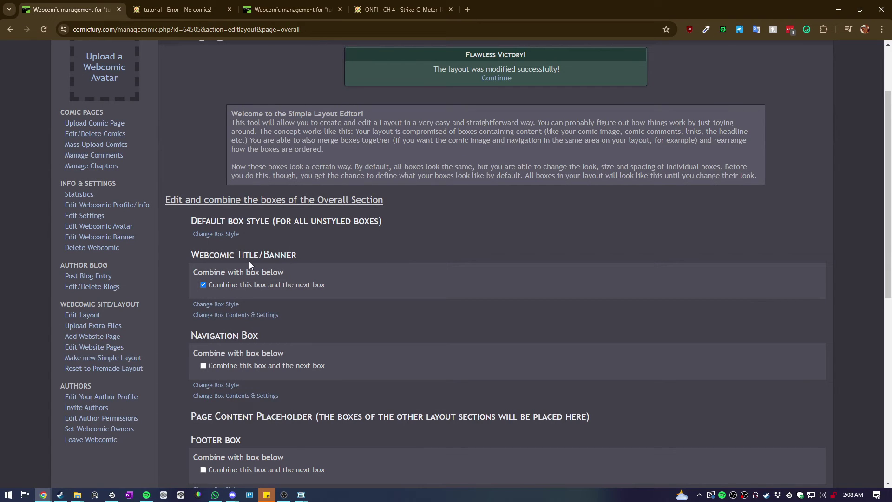
{"action": "scroll", "coordinate": [280, 284], "scroll_direction": "down", "scroll_amount": 1}
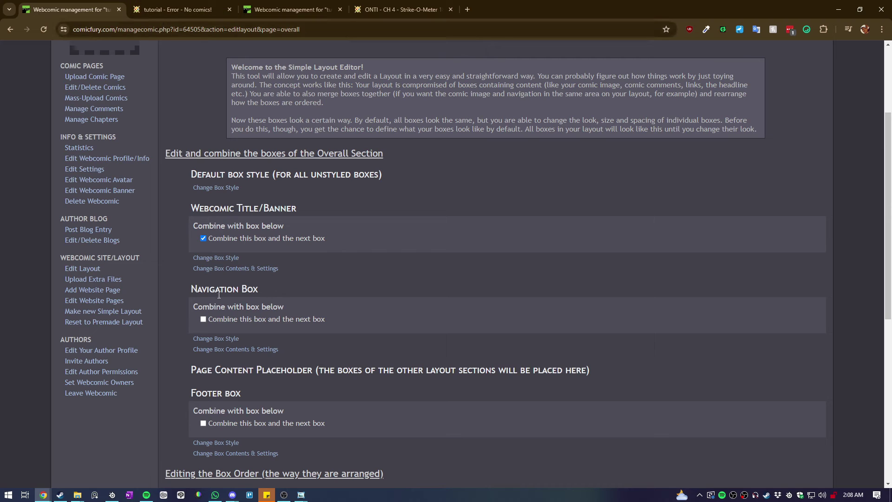
{"action": "left_click", "coordinate": [151, 7]}
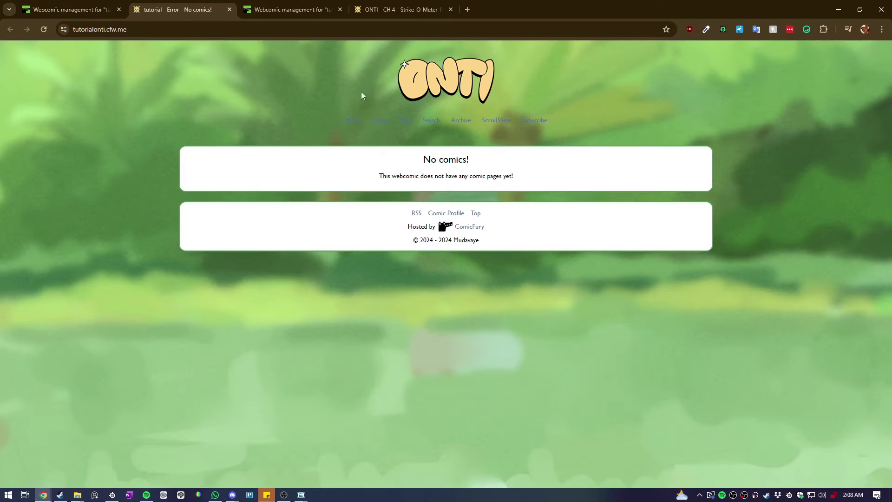
{"action": "left_click", "coordinate": [70, 9]}
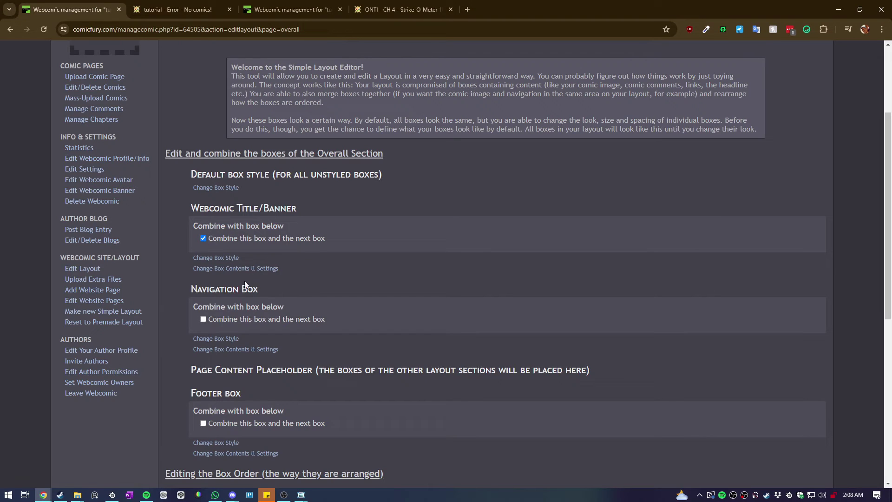
{"action": "scroll", "coordinate": [205, 247], "scroll_direction": "down", "scroll_amount": 7}
{"action": "left_click", "coordinate": [206, 245]}
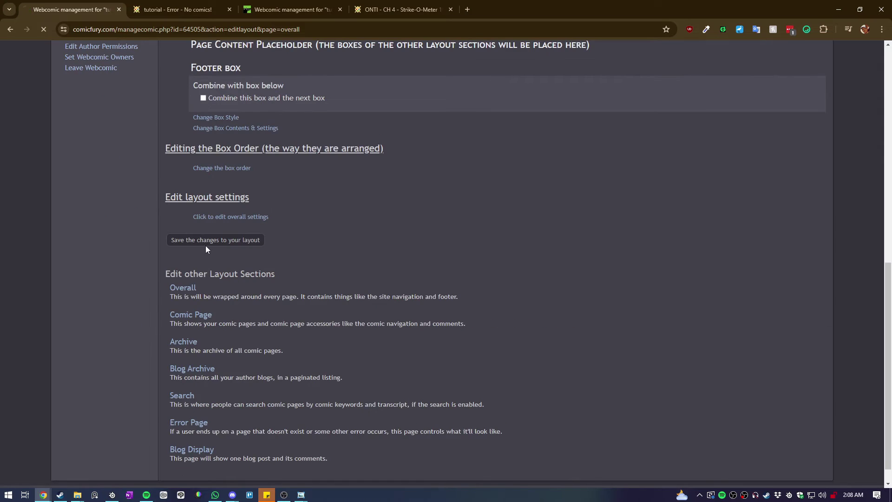
Reload the live site, compare its navigation bar with the ONTI reference site, and return to the layout editor.
{"action": "left_click", "coordinate": [173, 10]}
{"action": "key", "text": "F5"}
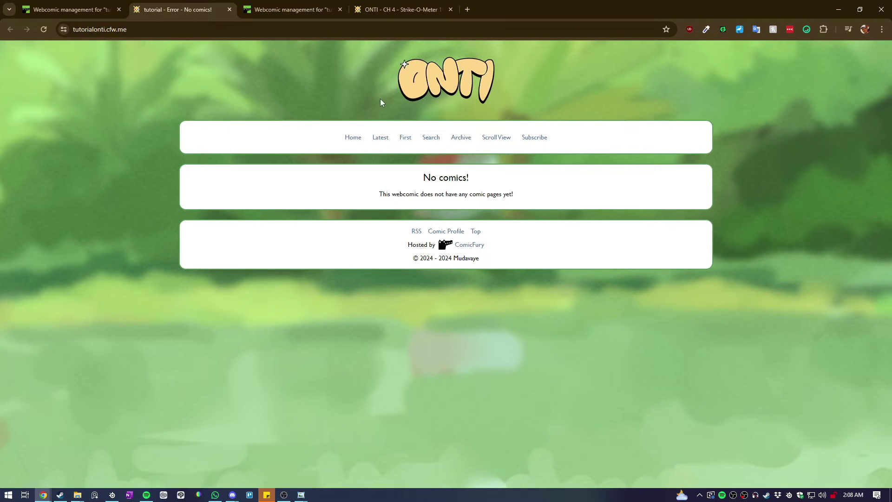
{"action": "left_click", "coordinate": [395, 9]}
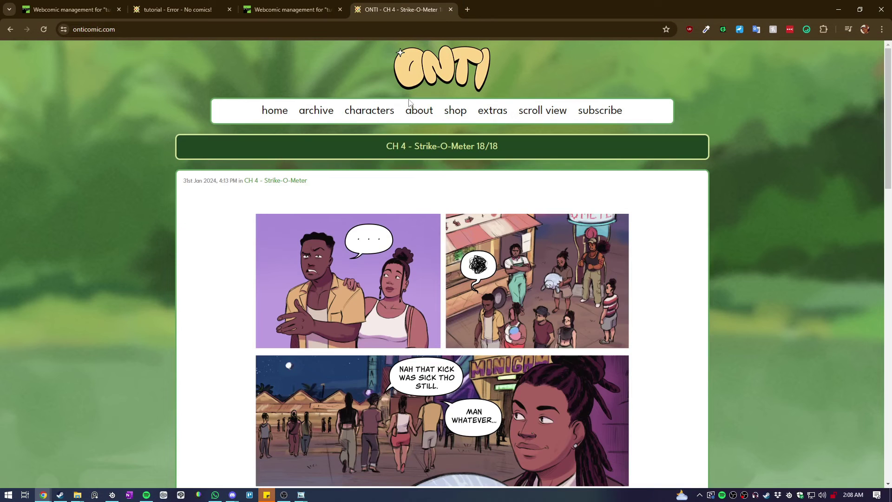
{"action": "left_click", "coordinate": [70, 9]}
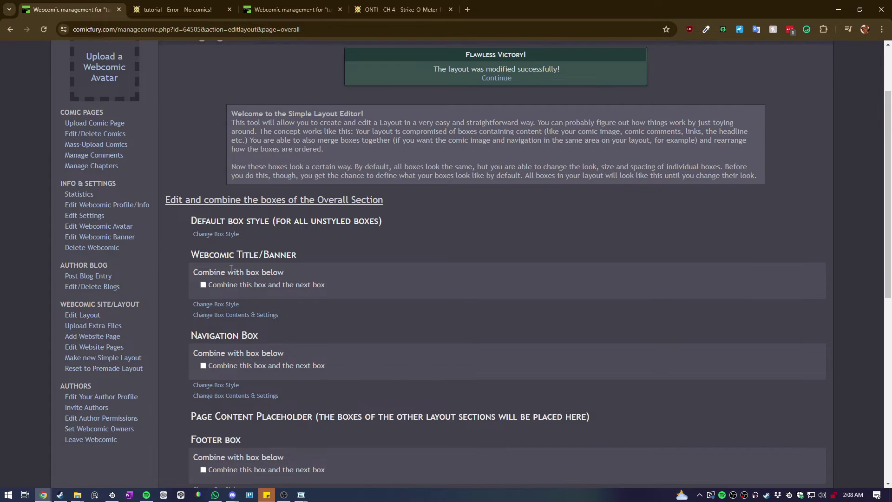
{"action": "left_click", "coordinate": [394, 7]}
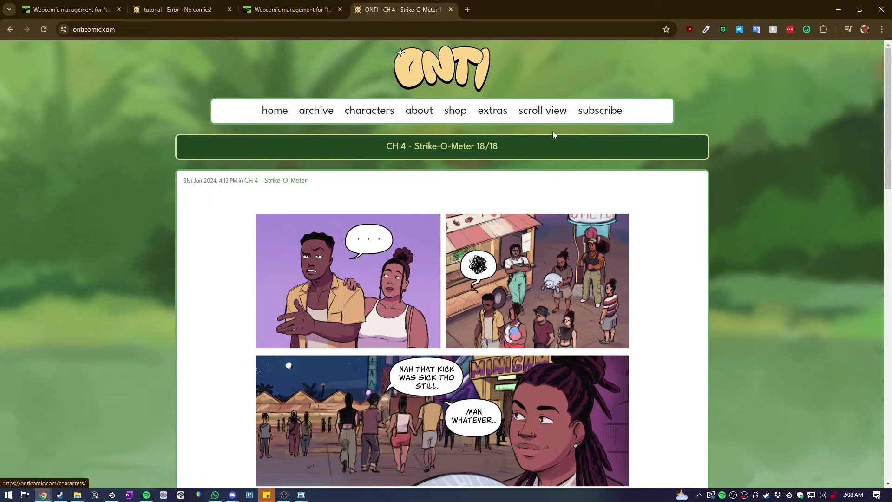
{"action": "left_click", "coordinate": [70, 10]}
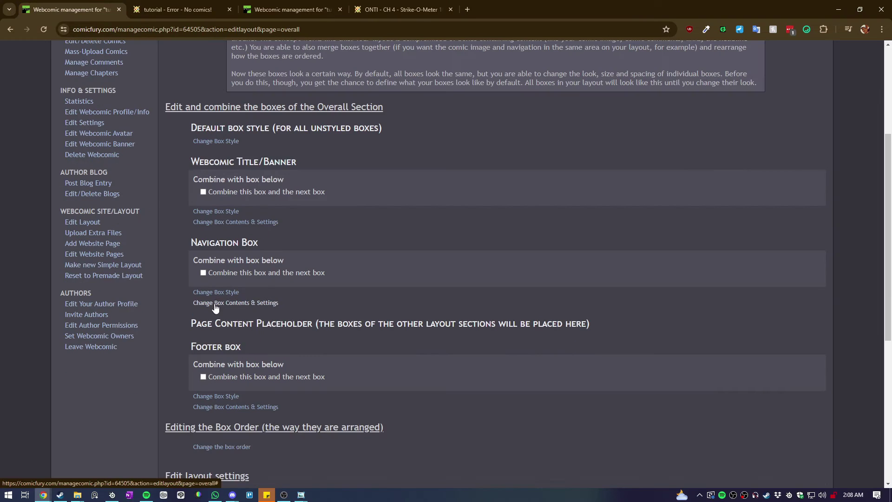
Open the Navigation Box contents and settings and compare its link list with the navigation bars on the live and ONTI sites.
{"action": "left_click", "coordinate": [216, 304]}
{"action": "scroll", "coordinate": [223, 260], "scroll_direction": "down", "scroll_amount": 2}
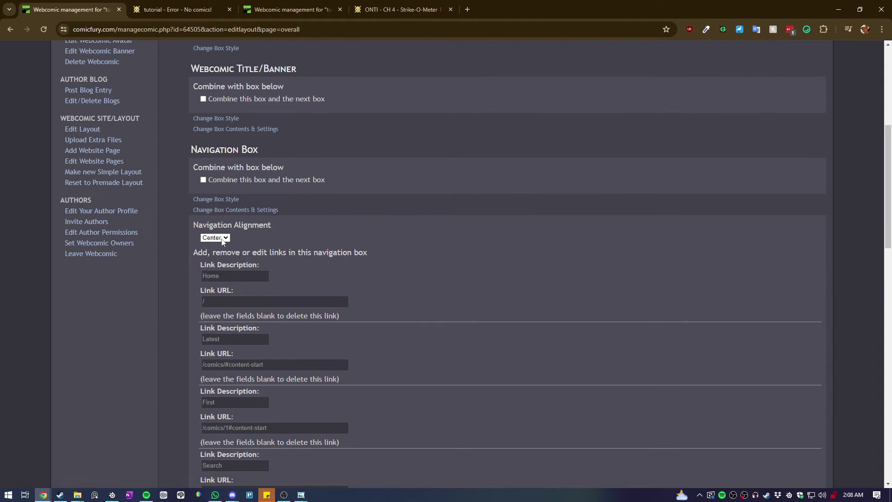
{"action": "scroll", "coordinate": [223, 242], "scroll_direction": "down", "scroll_amount": 1}
{"action": "scroll", "coordinate": [229, 229], "scroll_direction": "down", "scroll_amount": 1}
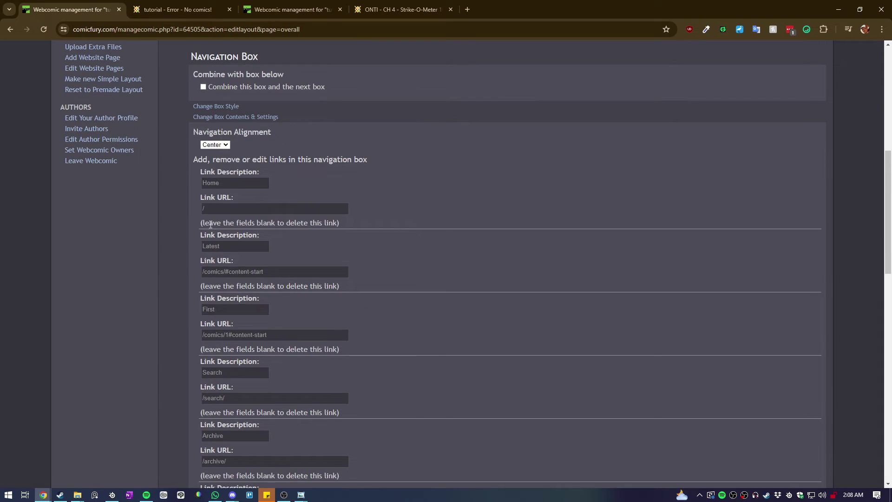
{"action": "scroll", "coordinate": [219, 244], "scroll_direction": "down", "scroll_amount": 3}
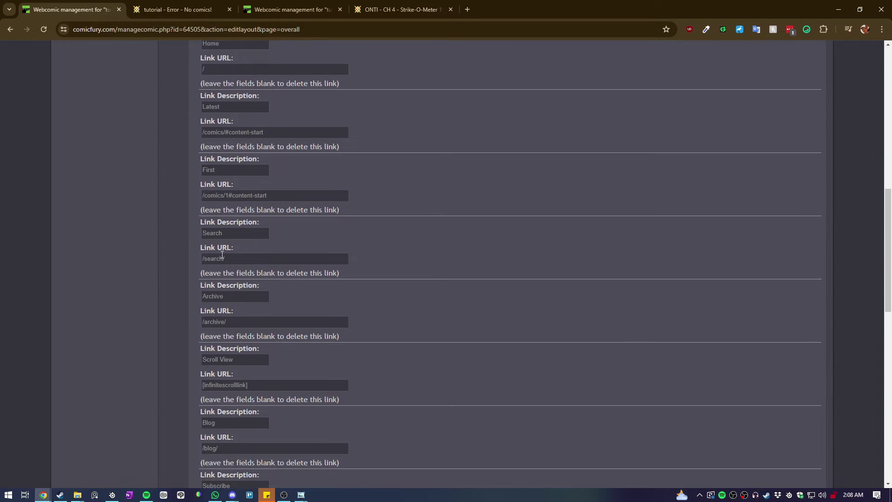
{"action": "scroll", "coordinate": [207, 229], "scroll_direction": "up", "scroll_amount": 2}
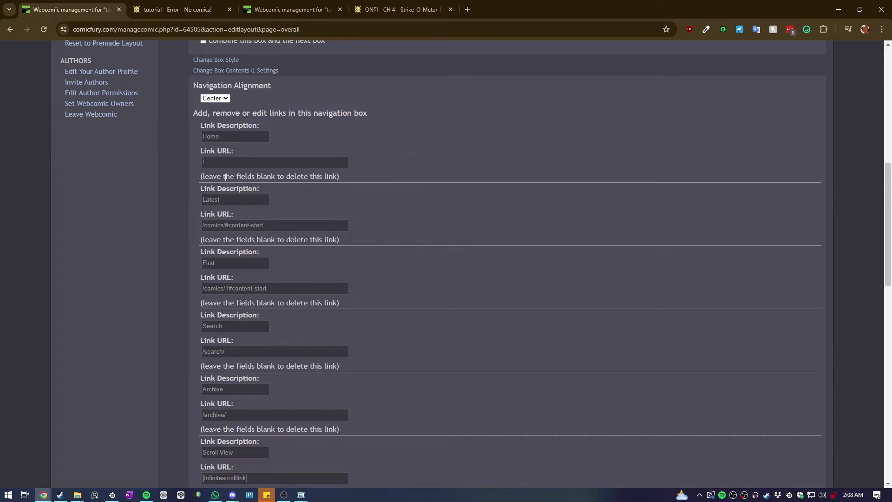
{"action": "key", "text": "ctrl+Tab"}
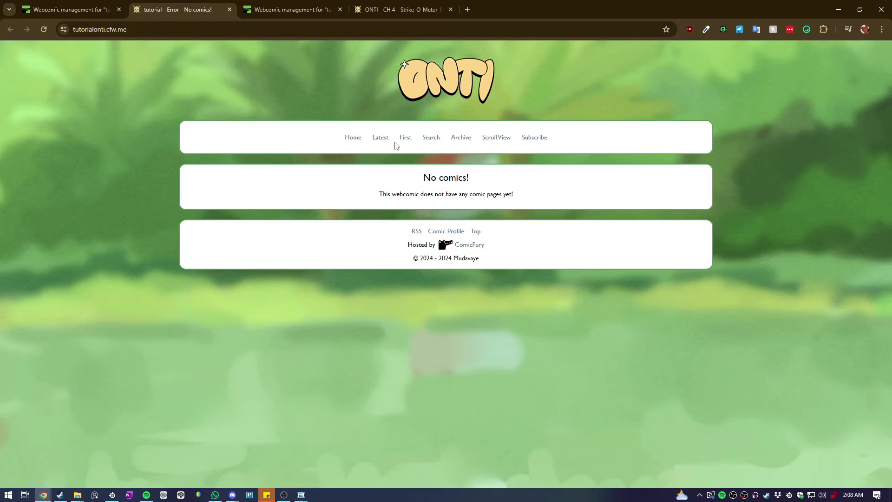
{"action": "left_click", "coordinate": [381, 6]}
{"action": "key", "text": "ctrl+Tab"}
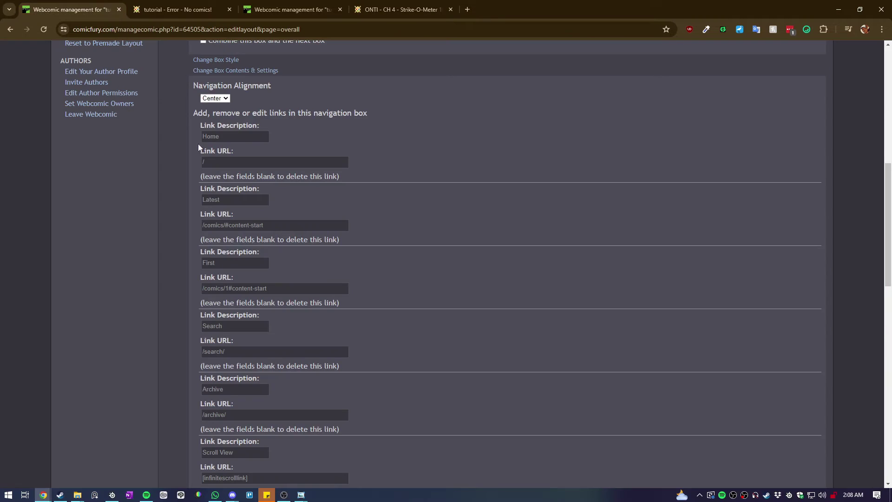
Clear the description of the original Archive link and change the Latest link's description to Archive in the Navigation Box.
{"action": "scroll", "coordinate": [235, 282], "scroll_direction": "down", "scroll_amount": 2}
{"action": "double_click", "coordinate": [212, 296]}
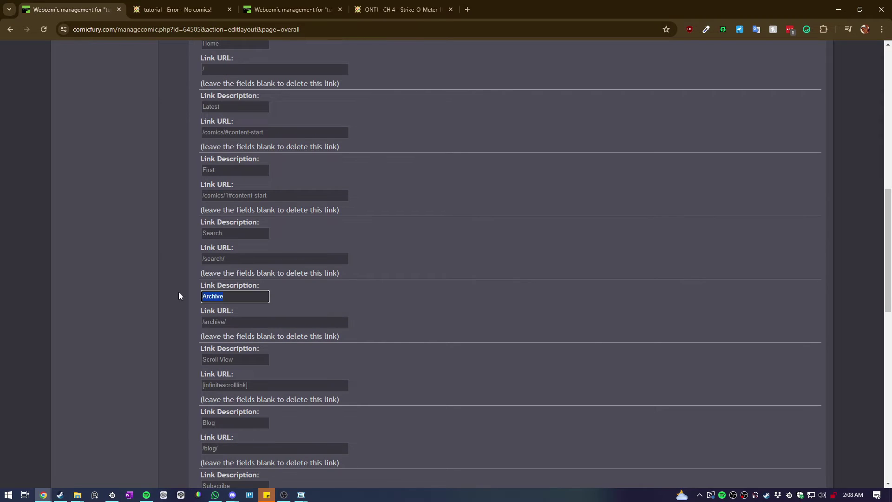
{"action": "key", "text": "BackSpace"}
{"action": "scroll", "coordinate": [229, 210], "scroll_direction": "up", "scroll_amount": 1}
{"action": "double_click", "coordinate": [225, 148]}
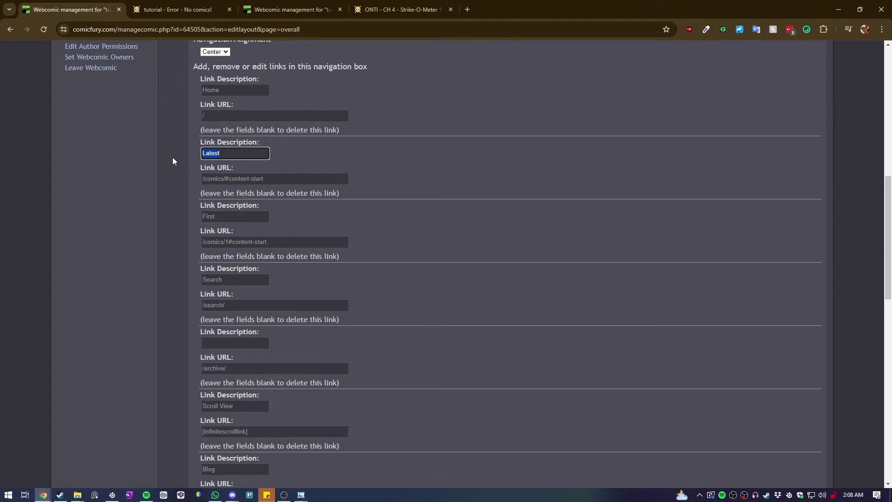
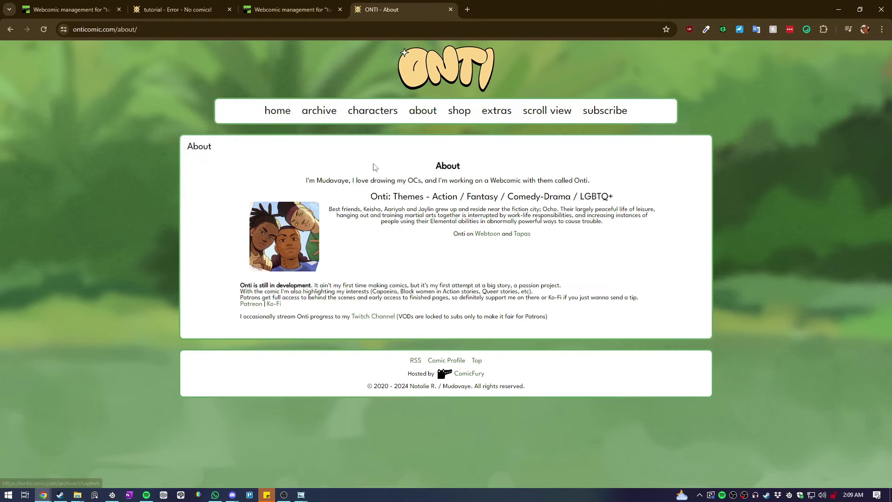
Return to the layout editor, save the navigation link changes, and reload the live site to check its navigation bar.
{"action": "left_click", "coordinate": [69, 9]}
{"action": "scroll", "coordinate": [238, 324], "scroll_direction": "down", "scroll_amount": 4}
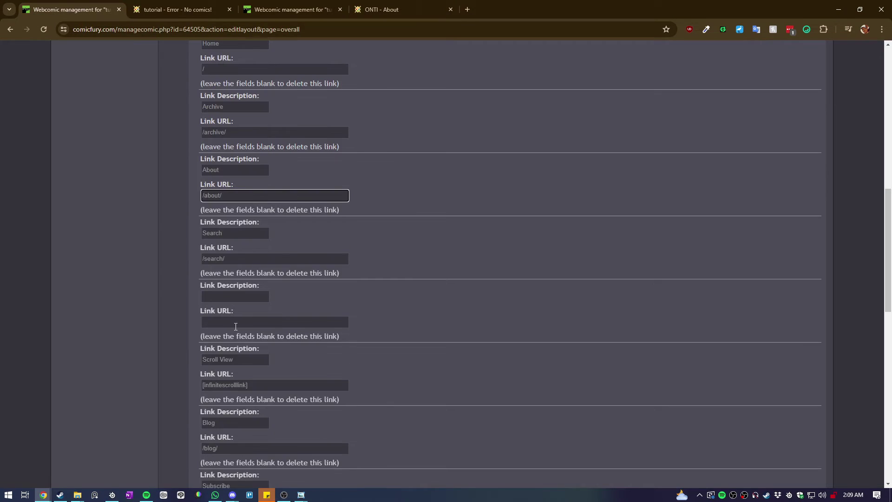
{"action": "scroll", "coordinate": [221, 453], "scroll_direction": "down", "scroll_amount": 7}
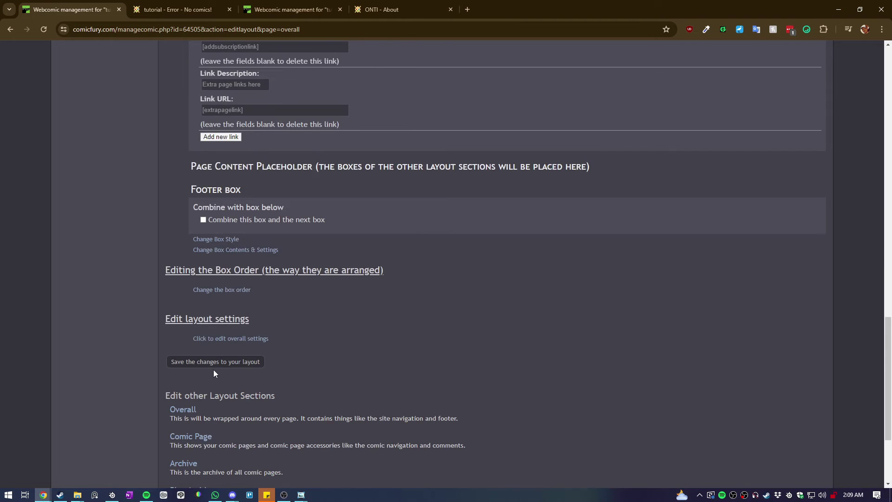
{"action": "left_click", "coordinate": [177, 10]}
{"action": "left_click", "coordinate": [43, 29]}
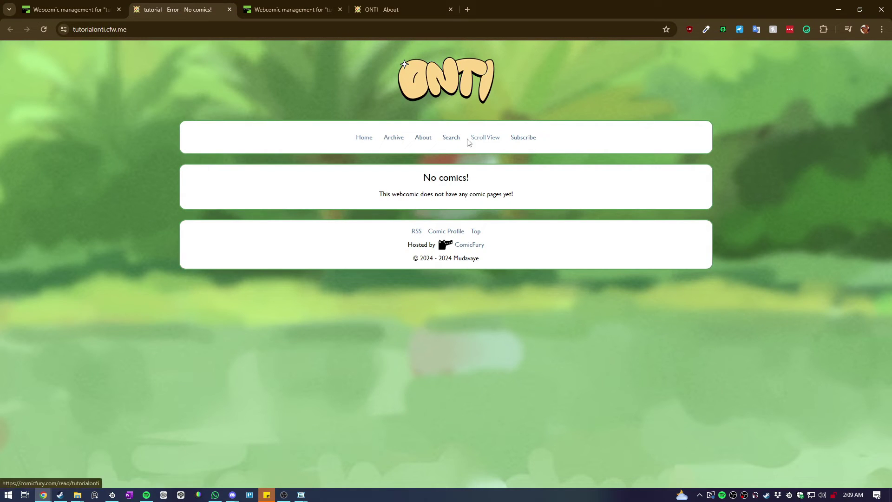
Open the Navigation Box's style settings in the layout editor and set its font size to 20 pixels.
{"action": "left_click", "coordinate": [70, 9]}
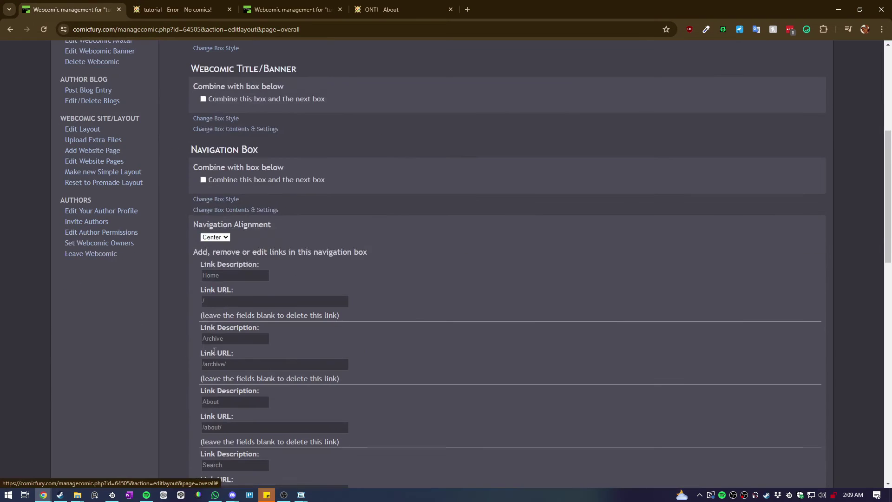
{"action": "scroll", "coordinate": [218, 326], "scroll_direction": "down", "scroll_amount": 4}
{"action": "scroll", "coordinate": [223, 269], "scroll_direction": "up", "scroll_amount": 4}
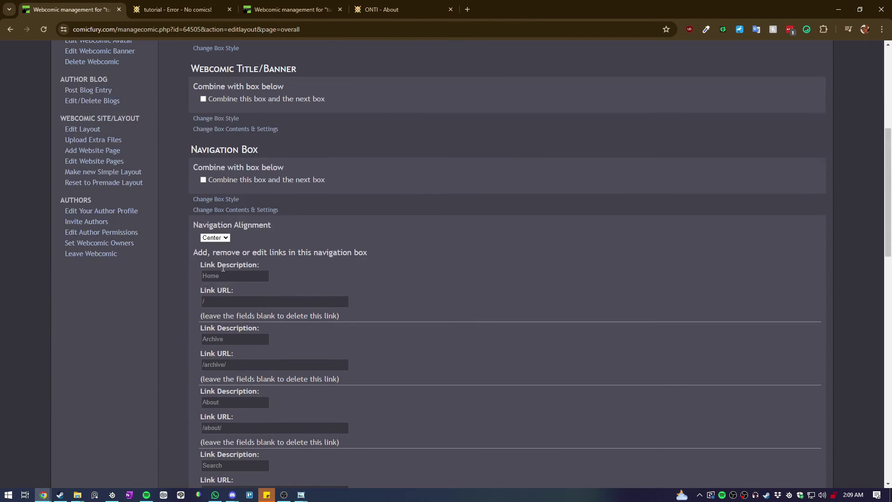
{"action": "left_click", "coordinate": [207, 200]}
{"action": "scroll", "coordinate": [327, 276], "scroll_direction": "down", "scroll_amount": 2}
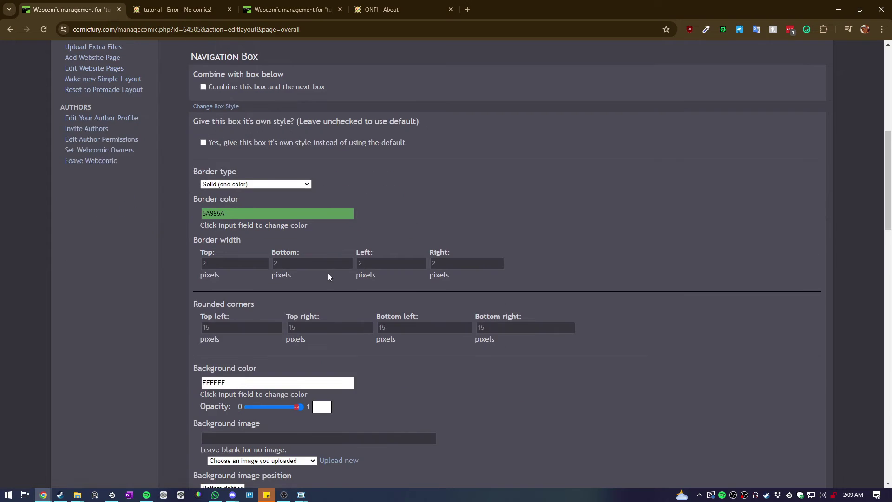
{"action": "scroll", "coordinate": [328, 275], "scroll_direction": "down", "scroll_amount": 3}
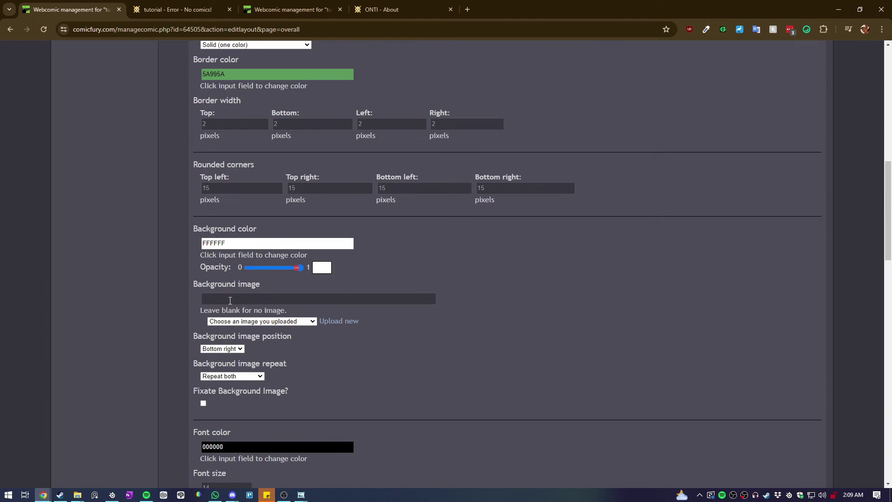
{"action": "scroll", "coordinate": [227, 299], "scroll_direction": "down", "scroll_amount": 5}
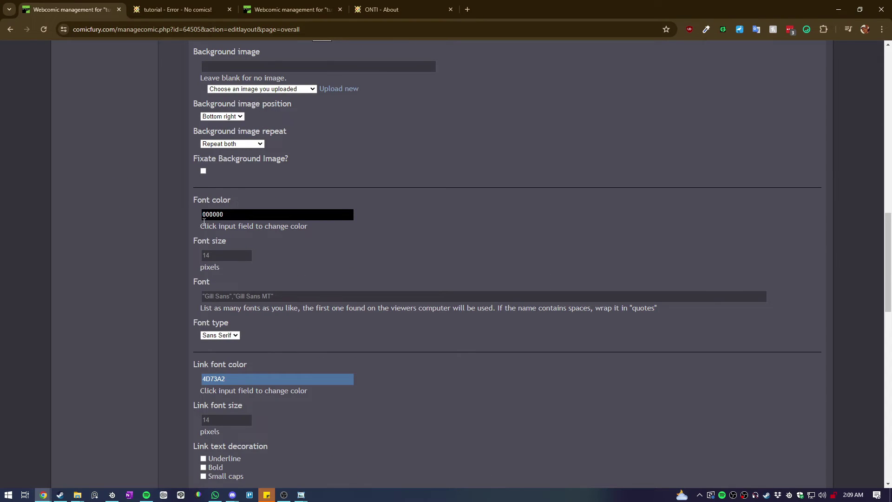
{"action": "double_click", "coordinate": [226, 256]}
Open the ONTI webcomic's Overall layout section from the list of webcomics and look up its box font.
{"action": "left_click", "coordinate": [280, 7]}
{"action": "scroll", "coordinate": [111, 256], "scroll_direction": "down", "scroll_amount": 2}
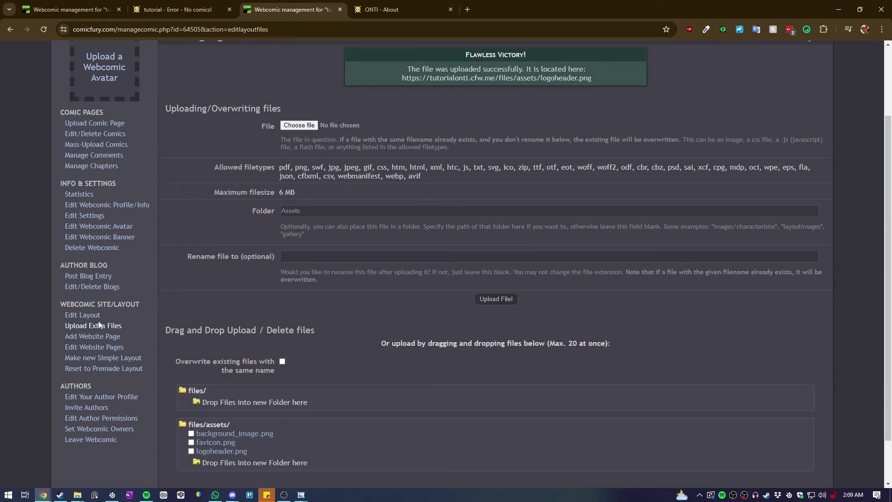
{"action": "scroll", "coordinate": [289, 123], "scroll_direction": "up", "scroll_amount": 2}
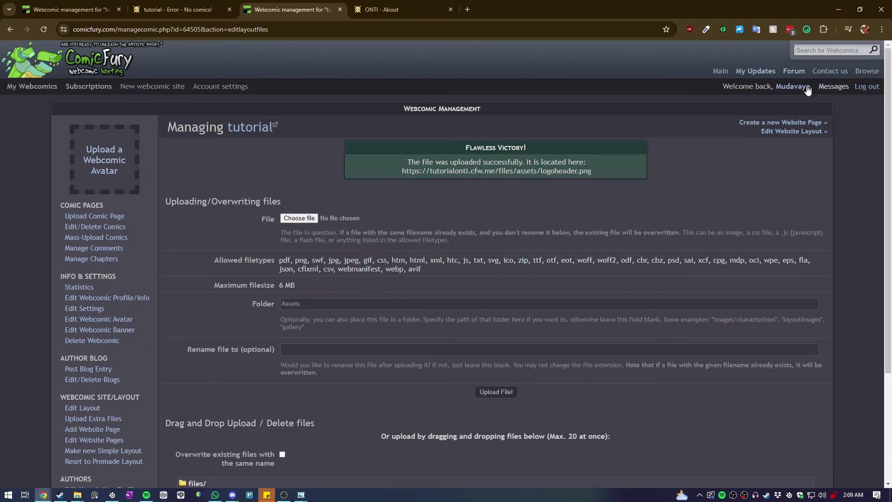
{"action": "left_click", "coordinate": [32, 86]}
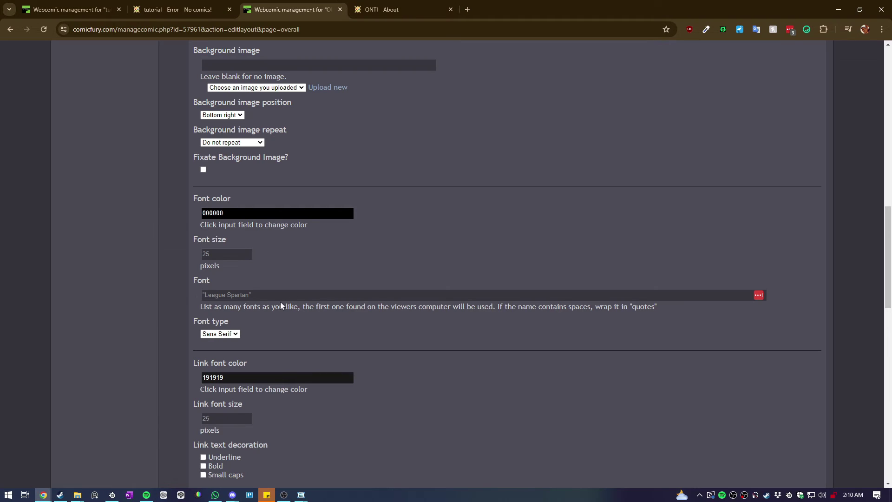
Set the tutorial site's Navigation Box font to "League Spartan", including the quotation marks.
{"action": "key", "text": "ctrl+shift+Tab"}
{"action": "key", "text": "ctrl+shift+Tab"}
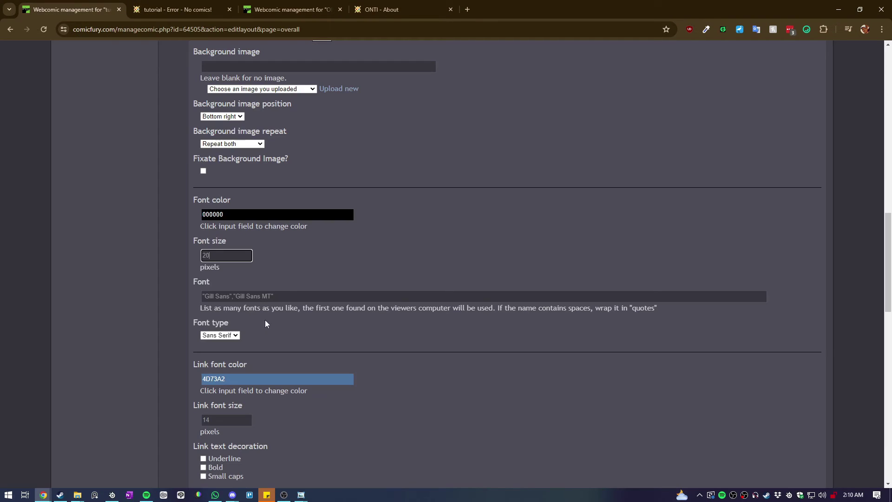
{"action": "left_click", "coordinate": [290, 297]}
{"action": "key", "text": "ctrl+a"}
{"action": "type", "text": "\"League Spartan\""}
{"action": "scroll", "coordinate": [231, 307], "scroll_direction": "down", "scroll_amount": 2}
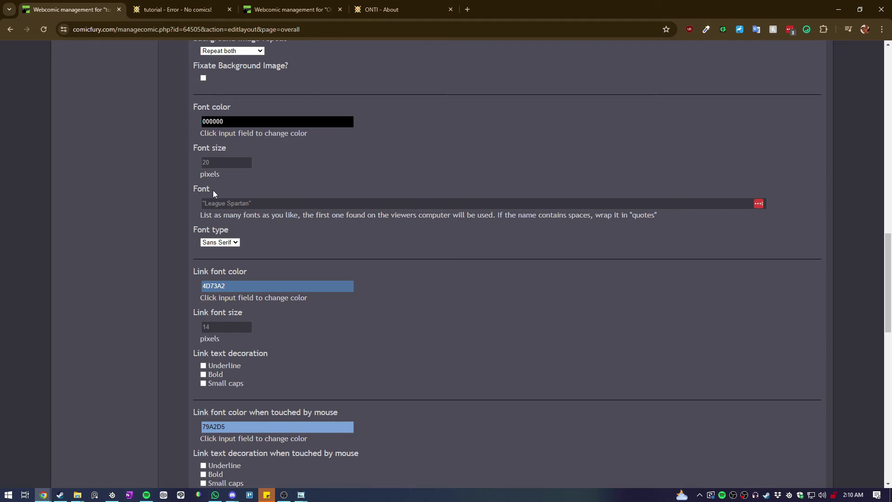
Set the Navigation Box's link font color to black (000000) and its link font size to 20 pixels.
{"action": "key", "text": "ctrl+Tab"}
{"action": "key", "text": "ctrl+Tab"}
{"action": "key", "text": "ctrl+shift+Tab"}
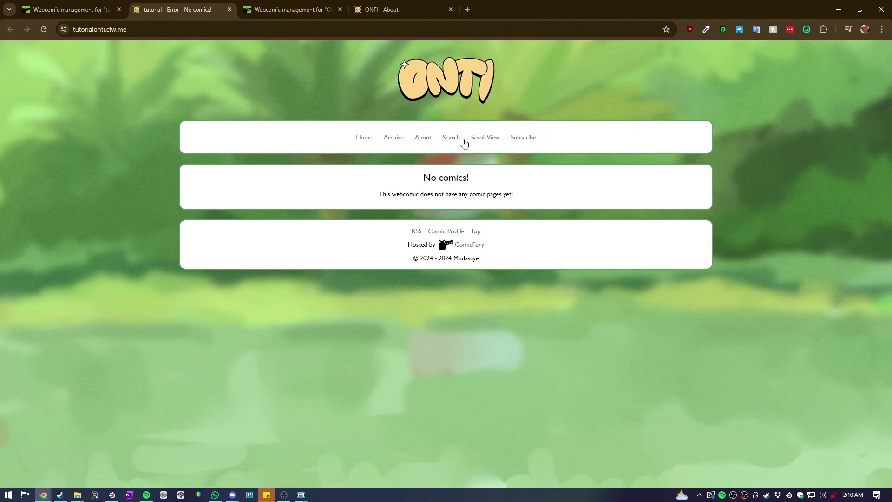
{"action": "key", "text": "ctrl+shift+Tab"}
{"action": "left_click", "coordinate": [246, 285]}
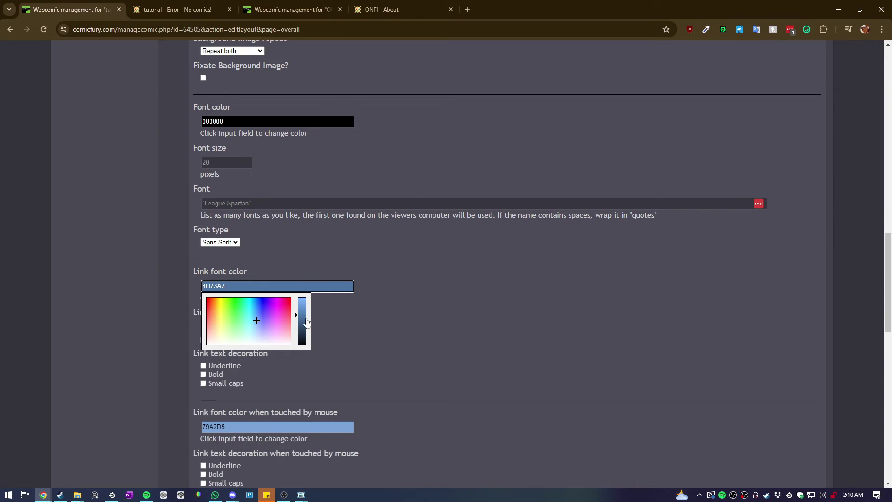
{"action": "left_click_drag", "start_coordinate": [307, 321], "coordinate": [305, 353]}
{"action": "left_click", "coordinate": [323, 340]}
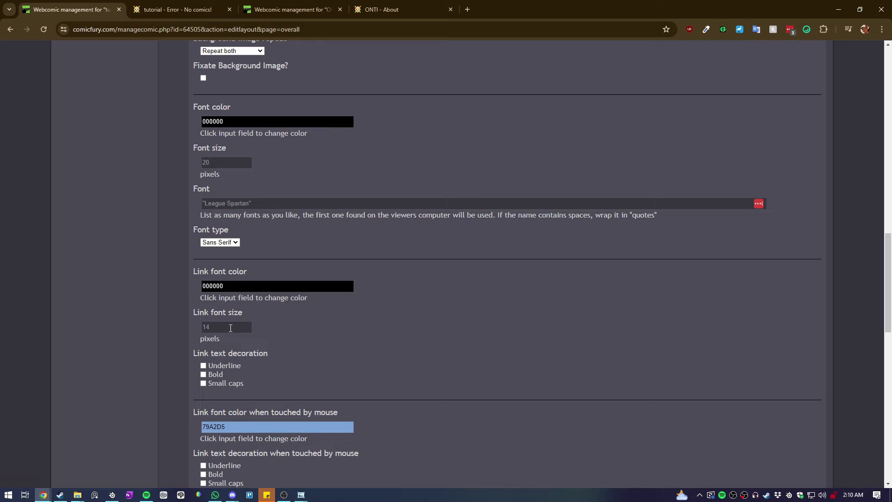
{"action": "double_click", "coordinate": [234, 328]}
{"action": "type", "text": "20"}
Compare the navigation bar on the live tutorial site with the one on the ONTI reference site.
{"action": "scroll", "coordinate": [129, 338], "scroll_direction": "down", "scroll_amount": 4}
{"action": "left_click", "coordinate": [177, 9]}
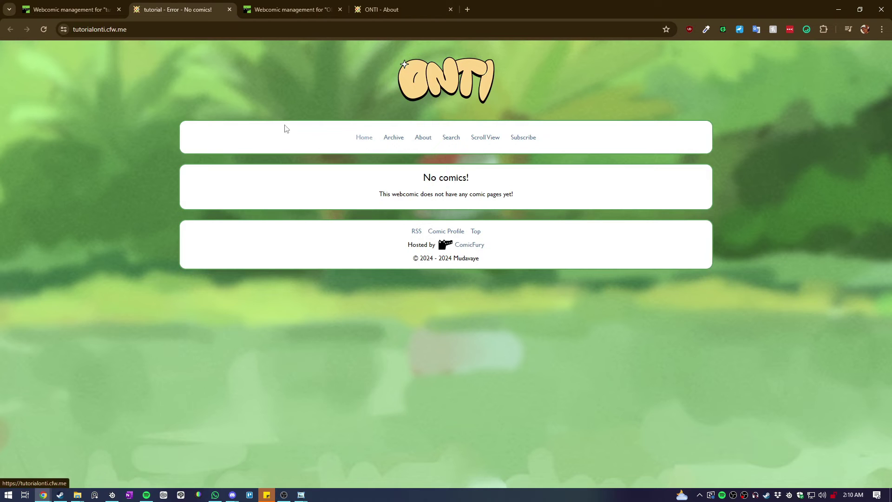
{"action": "key", "text": "ctrl+Tab"}
{"action": "scroll", "coordinate": [173, 87], "scroll_direction": "up", "scroll_amount": 6}
{"action": "left_click", "coordinate": [405, 6]}
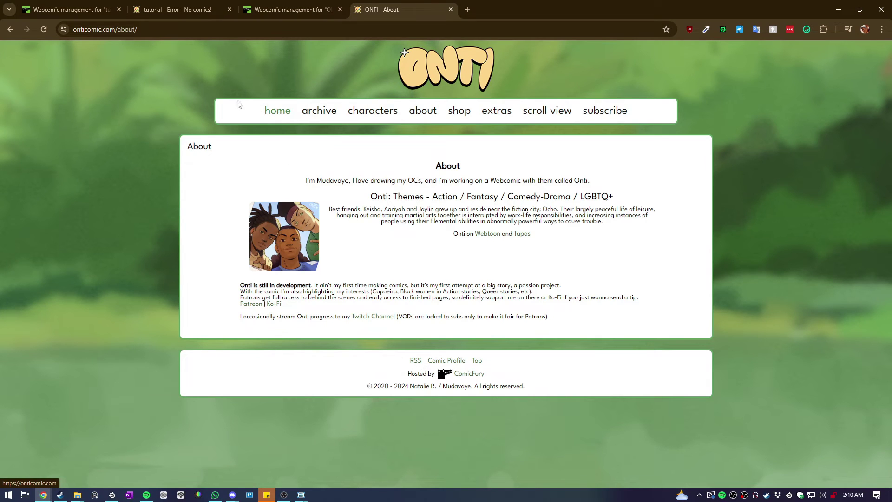
{"action": "key", "text": "ctrl+Tab"}
Save the Navigation Box style changes, reload the live site, and compare its link text with the ONTI site.
{"action": "scroll", "coordinate": [332, 283], "scroll_direction": "down", "scroll_amount": 6}
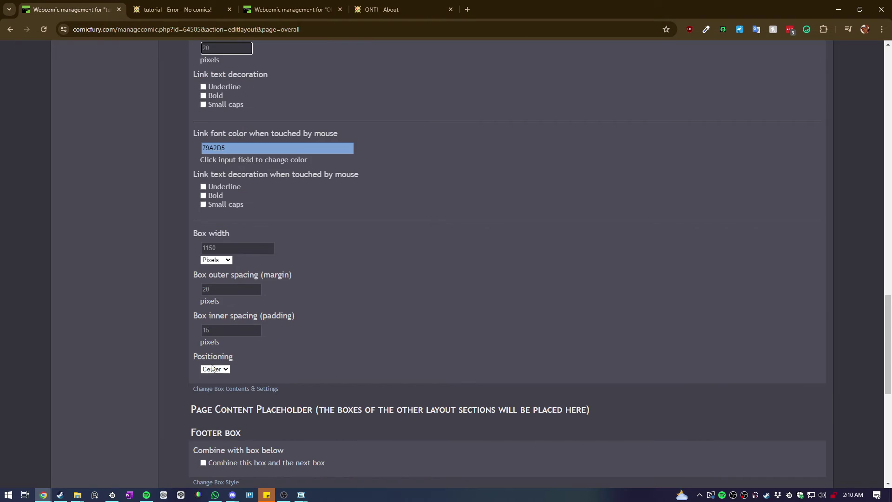
{"action": "scroll", "coordinate": [278, 346], "scroll_direction": "down", "scroll_amount": 4}
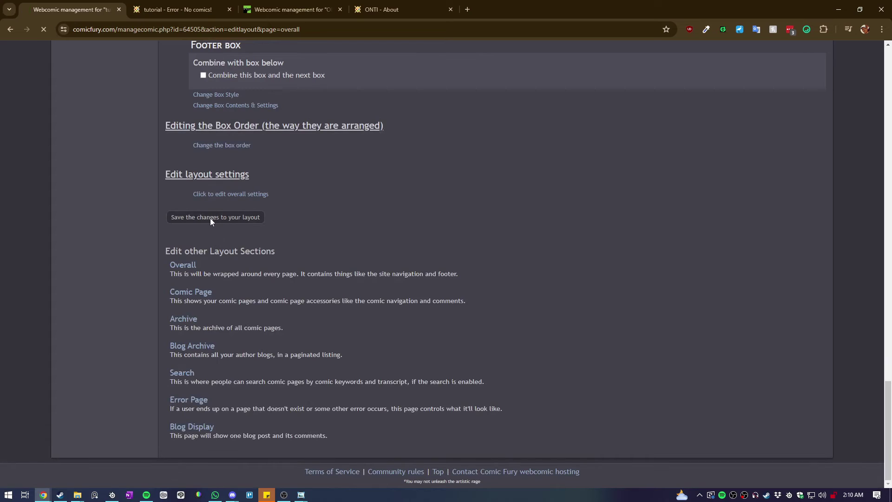
{"action": "left_click", "coordinate": [210, 217]}
{"action": "left_click", "coordinate": [161, 5]}
{"action": "key", "text": "F5"}
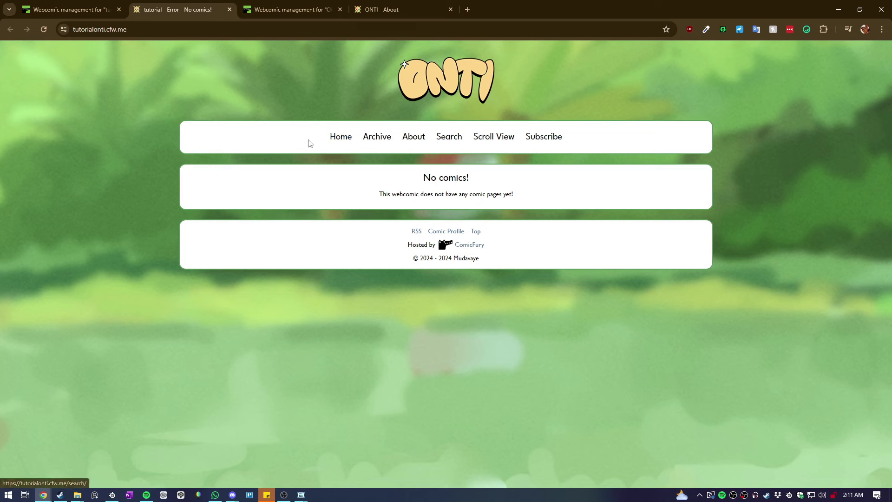
{"action": "left_click", "coordinate": [385, 5]}
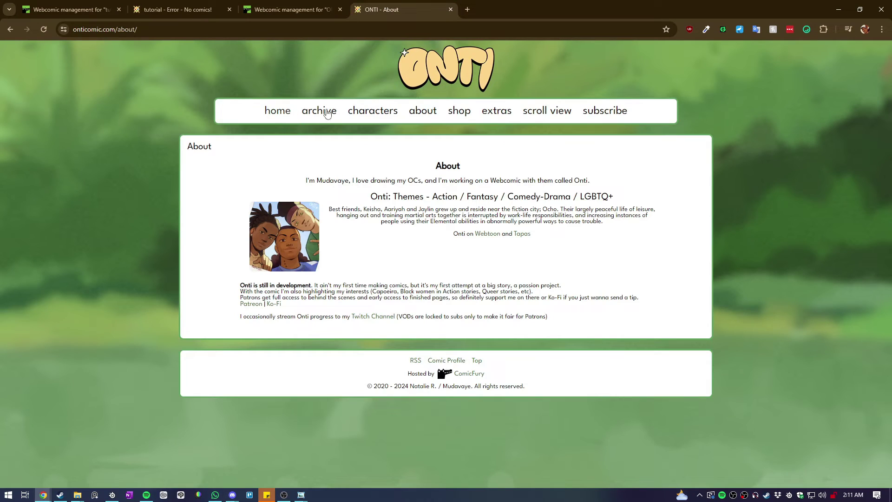
Open the Navigation Box contents and settings and change the Home link's description to lowercase "home".
{"action": "key", "text": "ctrl+shift+Tab"}
{"action": "key", "text": "ctrl+shift+Tab"}
{"action": "key", "text": "ctrl+shift+Tab"}
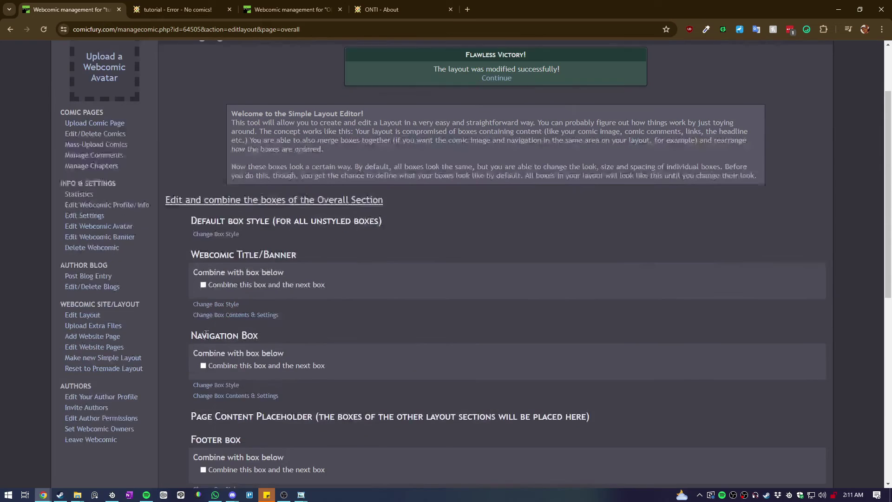
{"action": "scroll", "coordinate": [206, 334], "scroll_direction": "down", "scroll_amount": 1}
{"action": "left_click", "coordinate": [226, 355]}
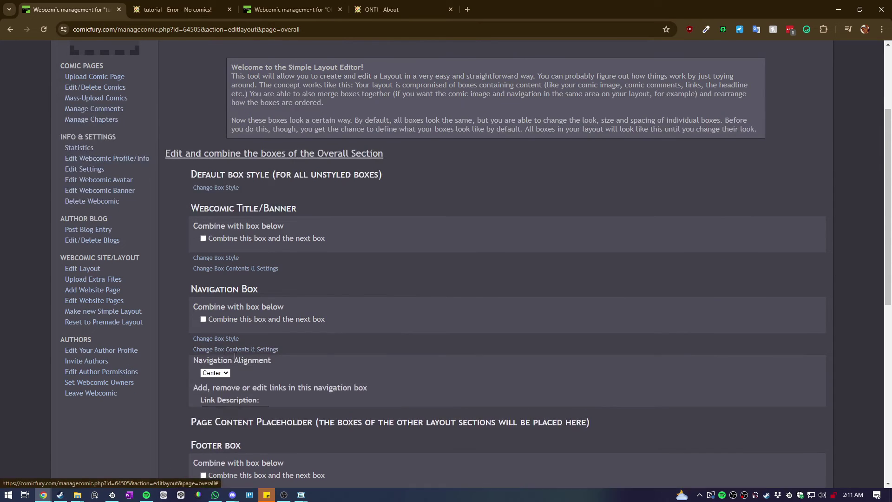
{"action": "scroll", "coordinate": [219, 325], "scroll_direction": "down", "scroll_amount": 3}
{"action": "left_click", "coordinate": [208, 276]}
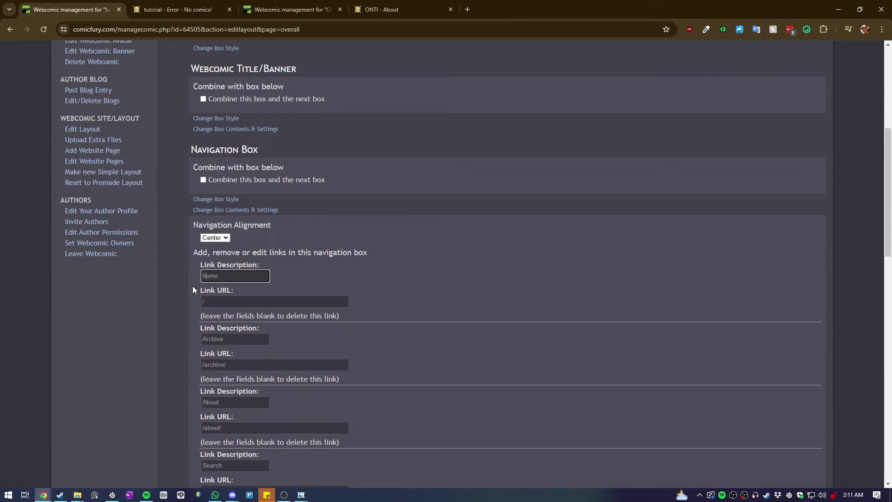
Save the link description change to the layout and view the updated navigation bar on the live site.
{"action": "scroll", "coordinate": [191, 283], "scroll_direction": "down", "scroll_amount": 8}
{"action": "left_click", "coordinate": [214, 400]}
{"action": "scroll", "coordinate": [212, 385], "scroll_direction": "down", "scroll_amount": 6}
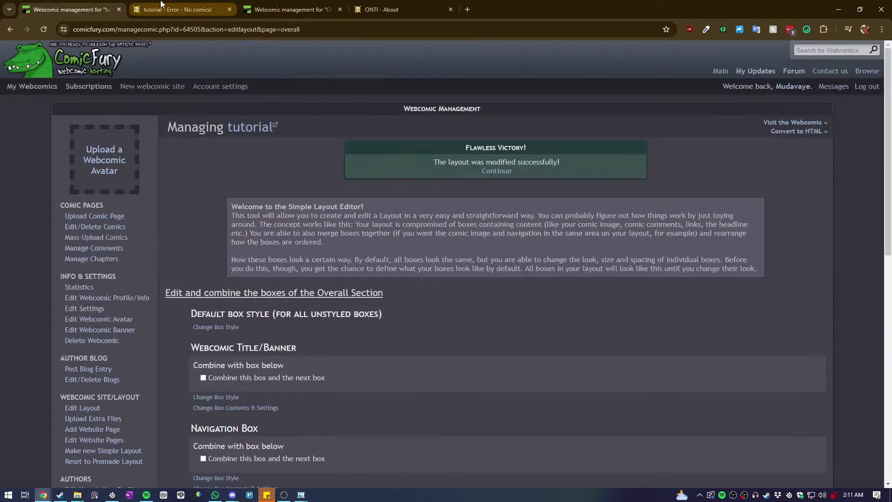
{"action": "left_click", "coordinate": [177, 10]}
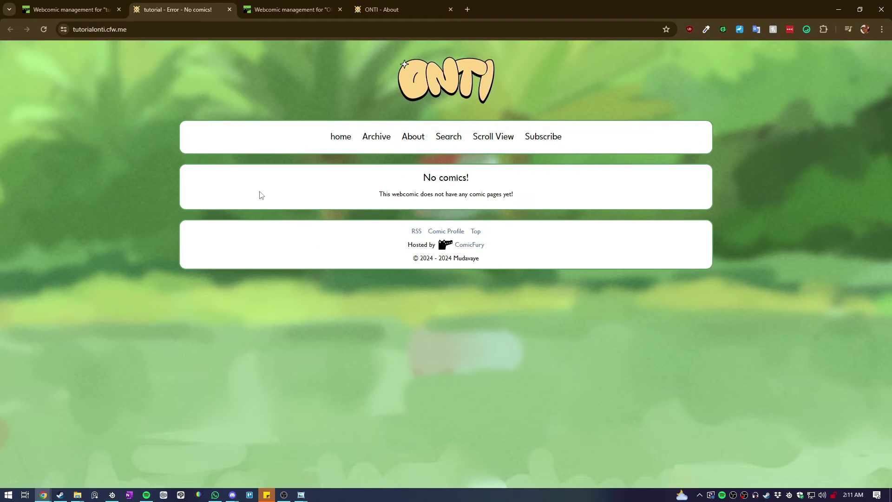
Add three Onti comic page images to the Mass-Upload page and continue to checking and editing their page data.
{"action": "left_click", "coordinate": [70, 9]}
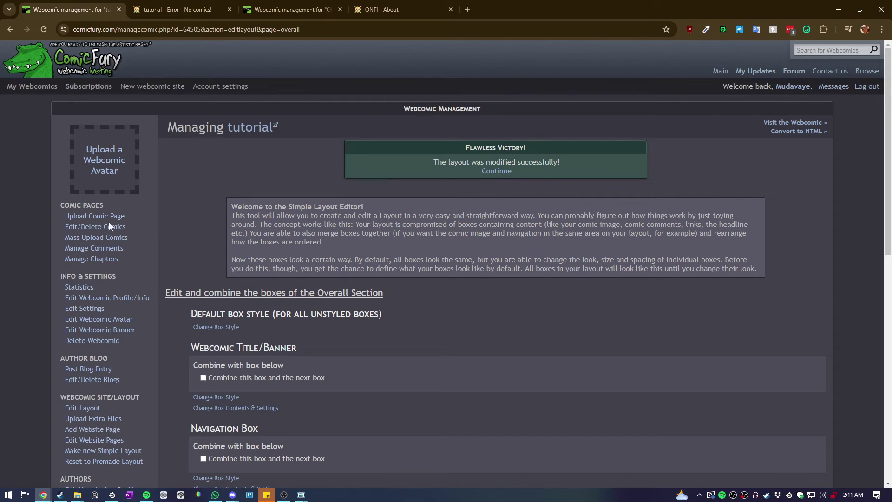
{"action": "left_click", "coordinate": [108, 239]}
{"action": "left_click", "coordinate": [481, 161]}
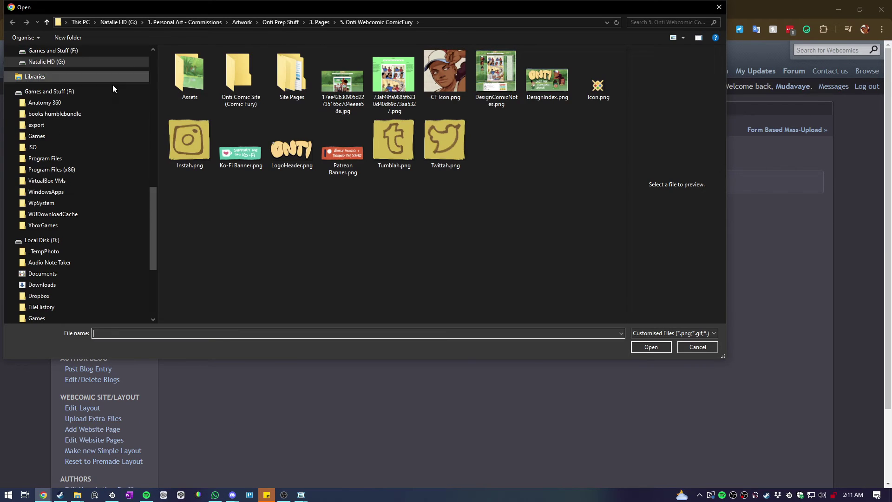
{"action": "scroll", "coordinate": [56, 127], "scroll_direction": "up", "scroll_amount": 10}
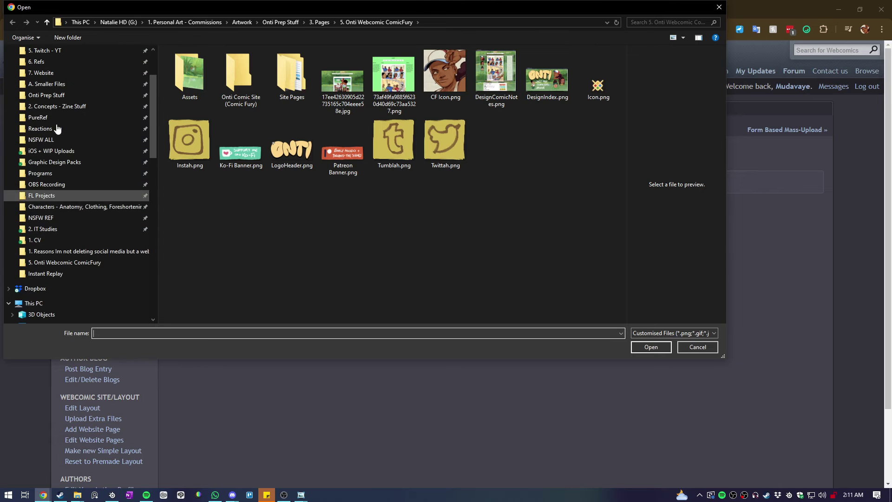
{"action": "scroll", "coordinate": [57, 128], "scroll_direction": "up", "scroll_amount": 2}
{"action": "key", "text": "Escape"}
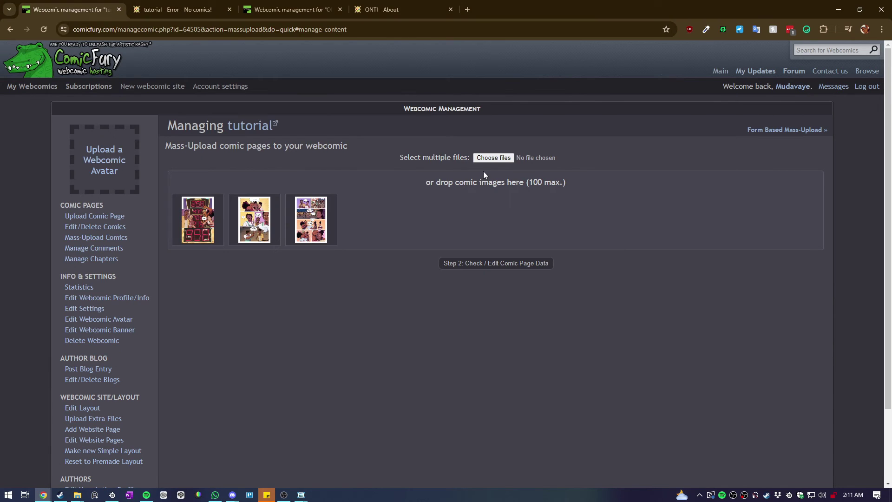
{"action": "left_click", "coordinate": [451, 264]}
{"action": "scroll", "coordinate": [368, 274], "scroll_direction": "up", "scroll_amount": 2}
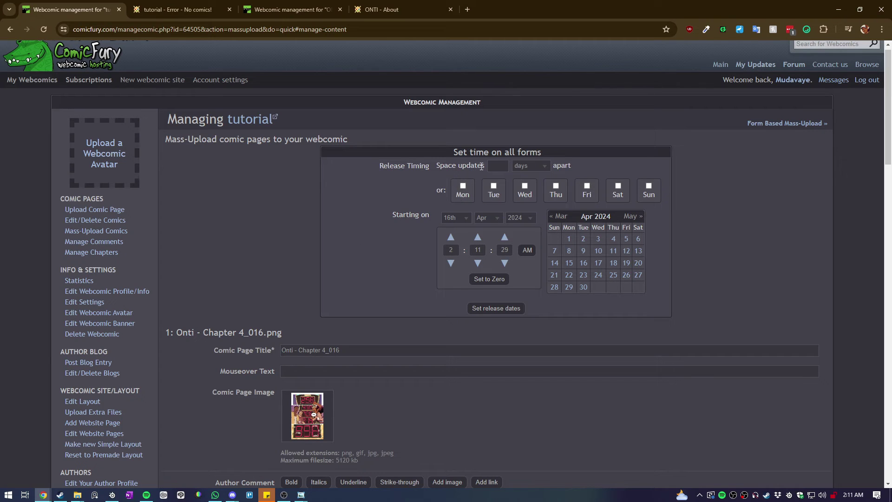
Check the time units available for spacing the release dates on all forms.
{"action": "left_click", "coordinate": [530, 166]}
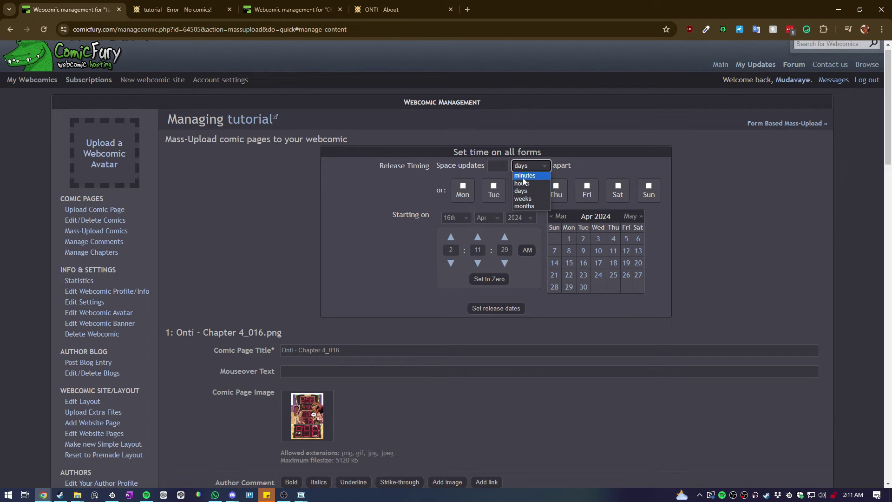
{"action": "left_click", "coordinate": [599, 166]}
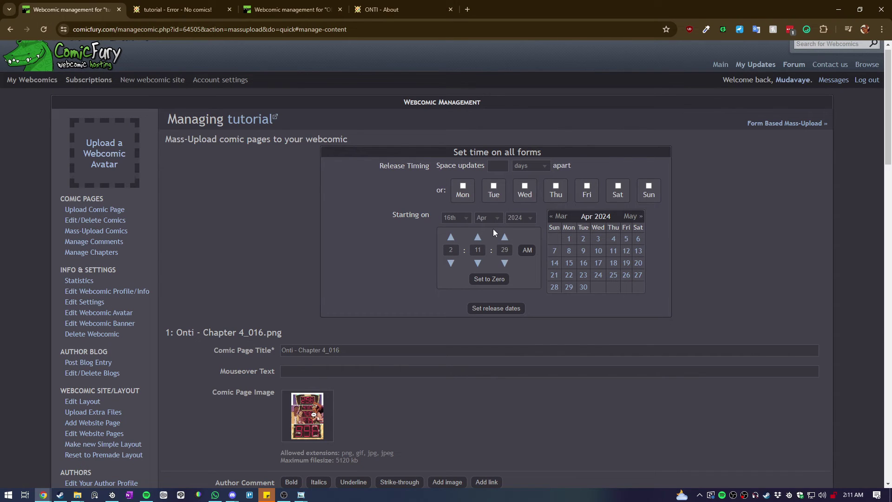
Retitle the three comic pages "Chapter 4 Page 1 of 3", "Chapter 4 Page 2 of 3" and "Chapter 4 Page 3 of 3".
{"action": "scroll", "coordinate": [493, 233], "scroll_direction": "down", "scroll_amount": 5}
{"action": "left_click", "coordinate": [367, 117]}
{"action": "left_click_drag", "start_coordinate": [369, 117], "coordinate": [260, 119]}
{"action": "type", "text": "Chapte"}
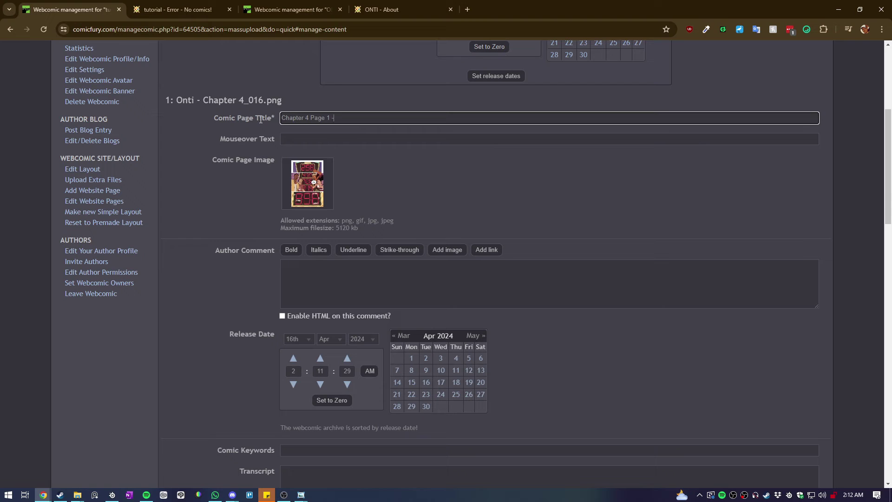
{"action": "left_click_drag", "start_coordinate": [353, 118], "coordinate": [217, 126]}
{"action": "scroll", "coordinate": [269, 263], "scroll_direction": "down", "scroll_amount": 5}
{"action": "left_click_drag", "start_coordinate": [278, 338], "coordinate": [202, 340]}
{"action": "left_click", "coordinate": [202, 339]}
{"action": "scroll", "coordinate": [253, 311], "scroll_direction": "up", "scroll_amount": 6}
{"action": "left_click", "coordinate": [323, 337]}
Review the first page's mouseover text, author comment, release date, keywords and transcript fields.
{"action": "left_click", "coordinate": [307, 186]}
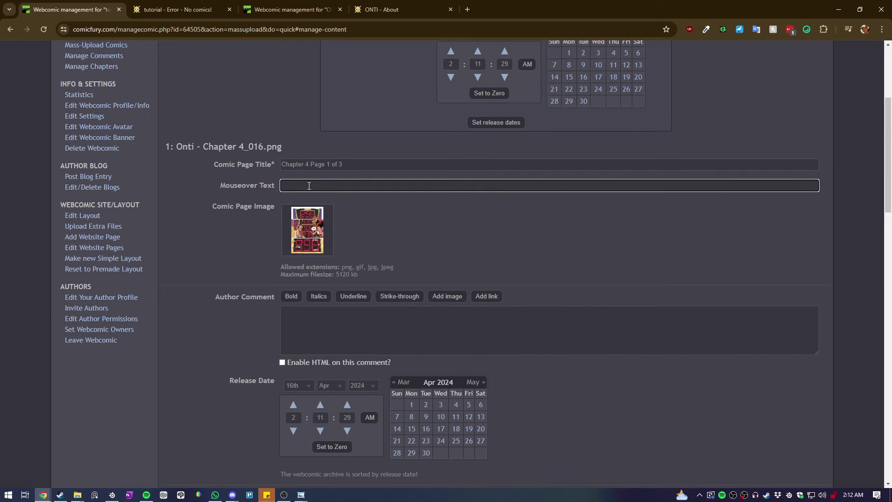
{"action": "left_click", "coordinate": [305, 328]}
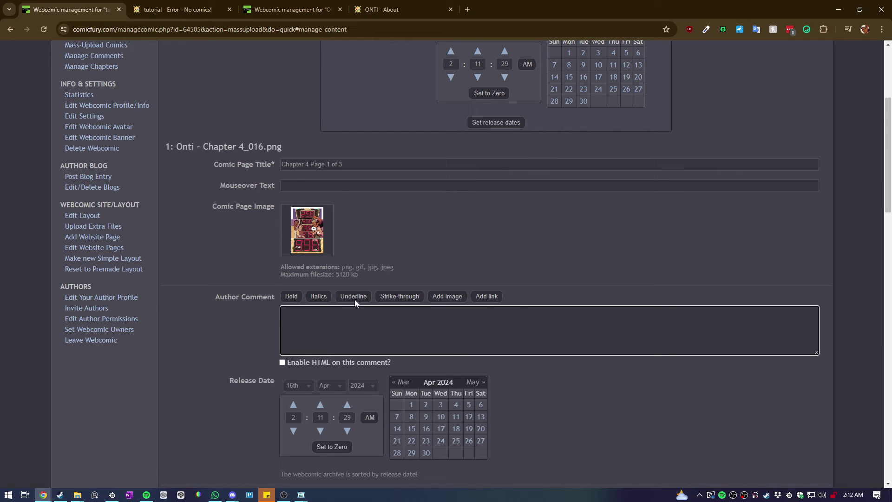
{"action": "scroll", "coordinate": [515, 303], "scroll_direction": "down", "scroll_amount": 2}
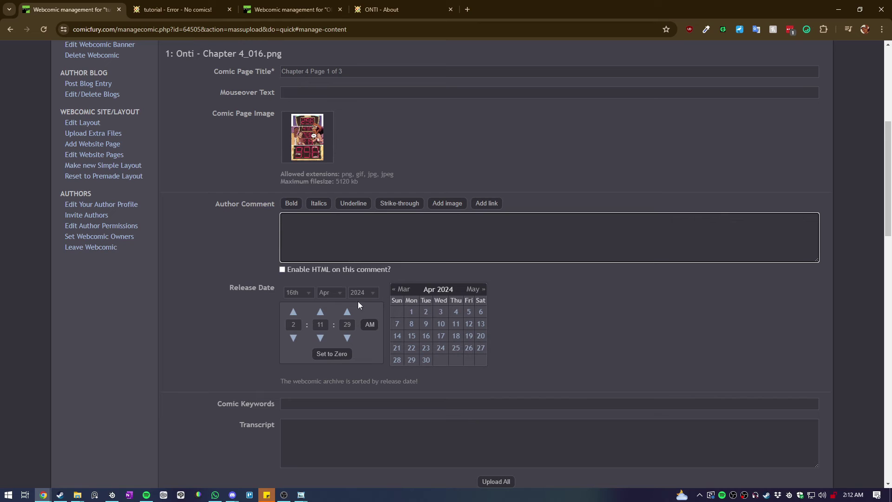
{"action": "scroll", "coordinate": [343, 358], "scroll_direction": "down", "scroll_amount": 2}
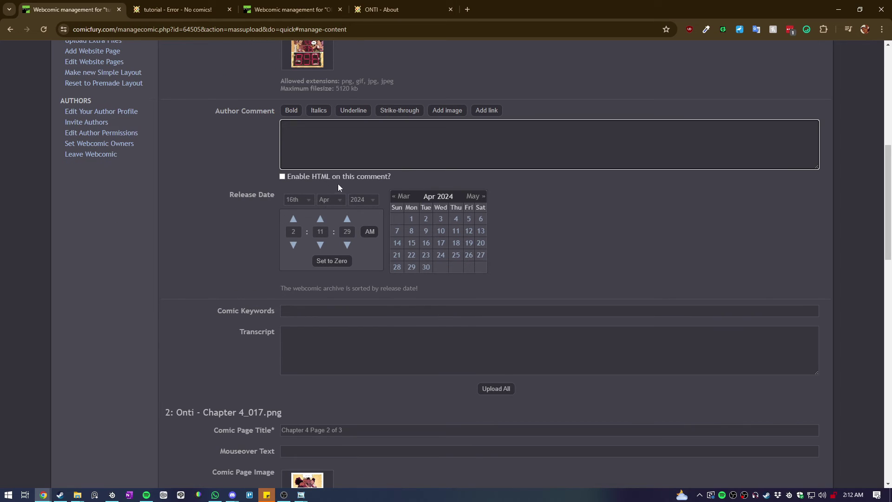
{"action": "scroll", "coordinate": [289, 278], "scroll_direction": "down", "scroll_amount": 1}
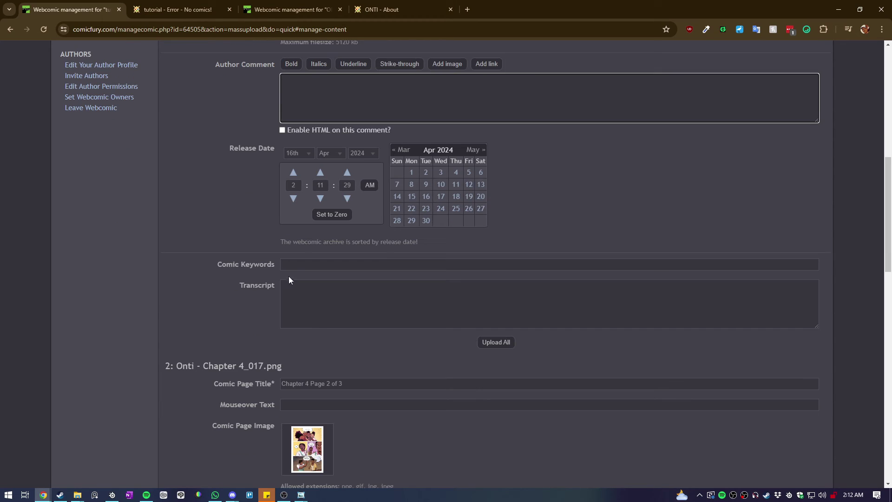
{"action": "left_click", "coordinate": [299, 263]}
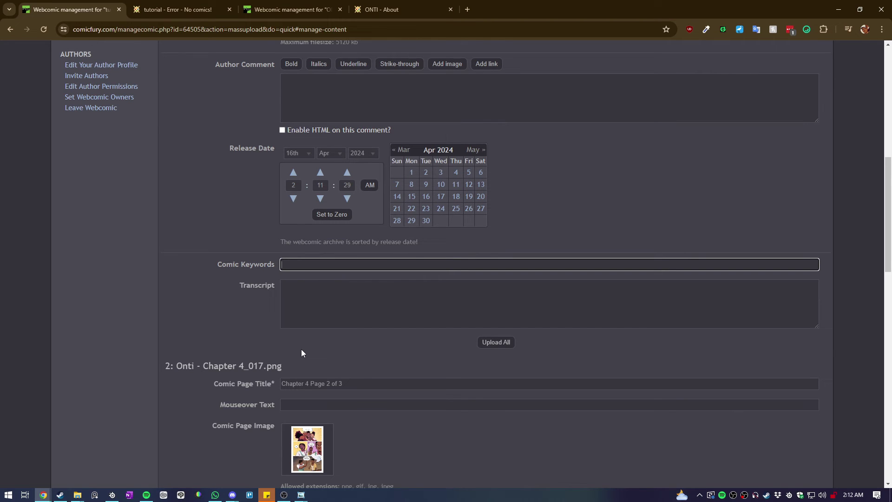
Upload all three comic pages, then reload the live tutorial site and look over the published page.
{"action": "scroll", "coordinate": [301, 353], "scroll_direction": "down", "scroll_amount": 8}
{"action": "left_click", "coordinate": [492, 430]}
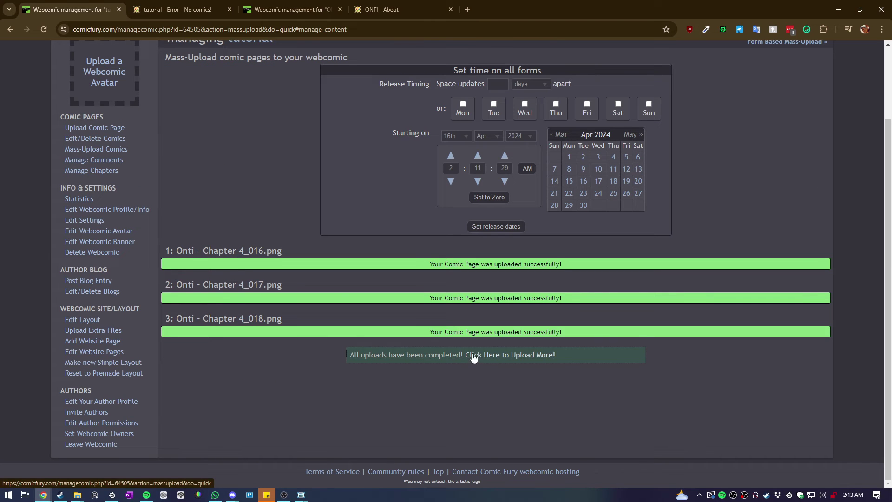
{"action": "left_click", "coordinate": [177, 9]}
{"action": "left_click", "coordinate": [44, 29]}
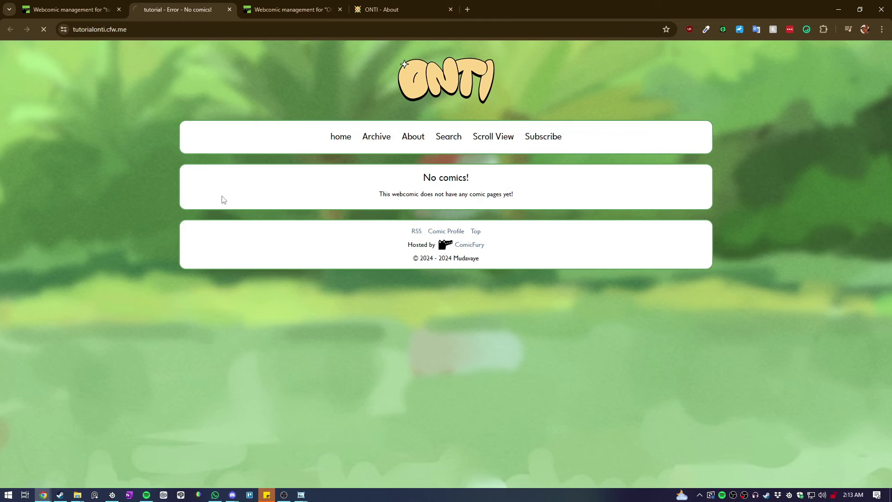
{"action": "scroll", "coordinate": [368, 186], "scroll_direction": "down", "scroll_amount": 15}
{"action": "scroll", "coordinate": [394, 316], "scroll_direction": "up", "scroll_amount": 7}
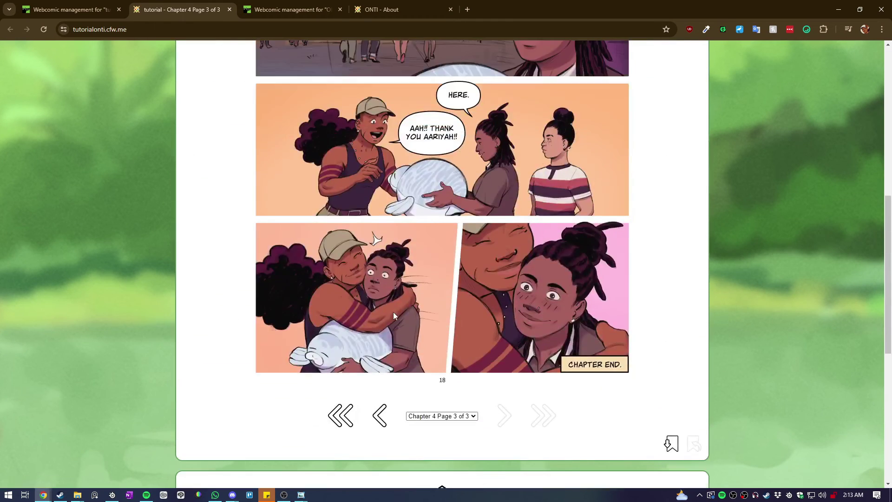
{"action": "scroll", "coordinate": [395, 314], "scroll_direction": "up", "scroll_amount": 8}
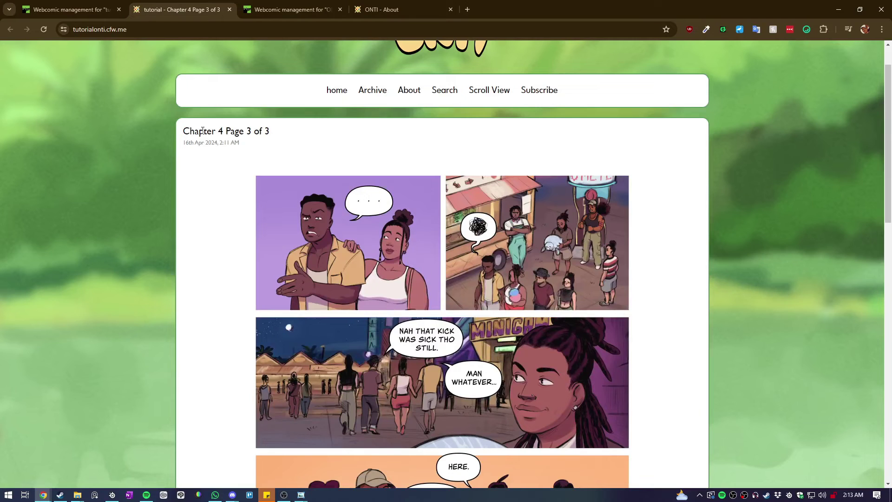
Open the tutorial comic's chapter management and enter "Chapter 4" as the new chapter's name.
{"action": "left_click", "coordinate": [60, 5]}
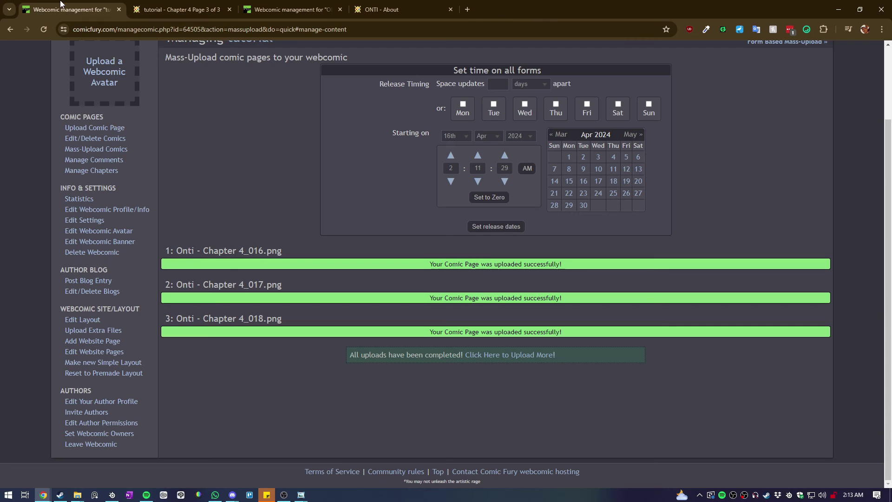
{"action": "scroll", "coordinate": [166, 199], "scroll_direction": "up", "scroll_amount": 2}
{"action": "left_click", "coordinate": [91, 218]}
{"action": "left_click", "coordinate": [315, 184]}
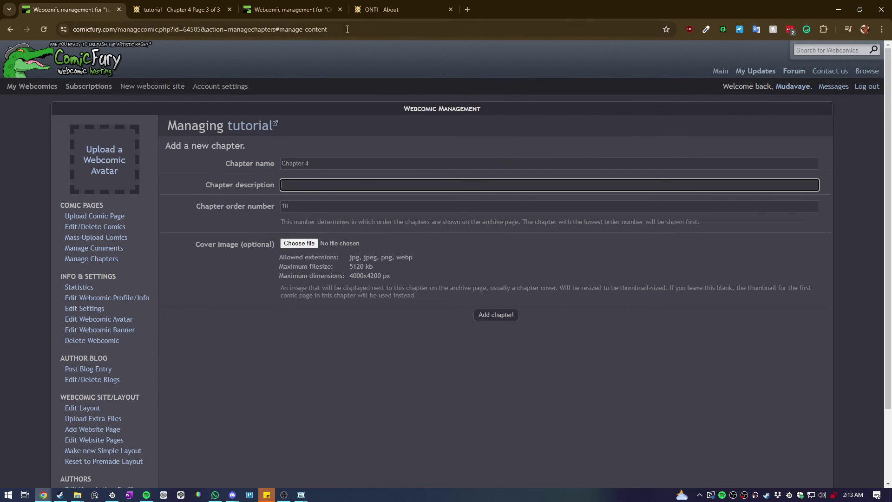
Examine the ONTI site's archive, including its chapter covers, descriptions and the page list of CH 1 - Loan Sharks.
{"action": "left_click", "coordinate": [379, 5]}
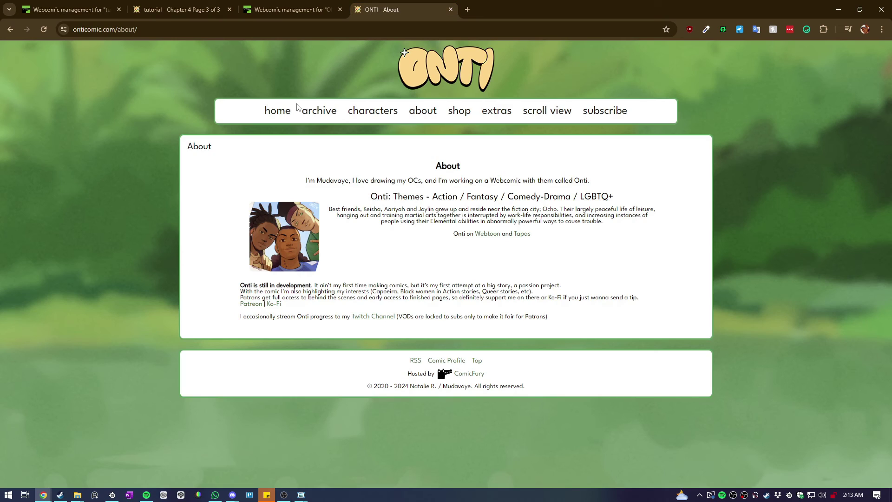
{"action": "left_click", "coordinate": [317, 110]}
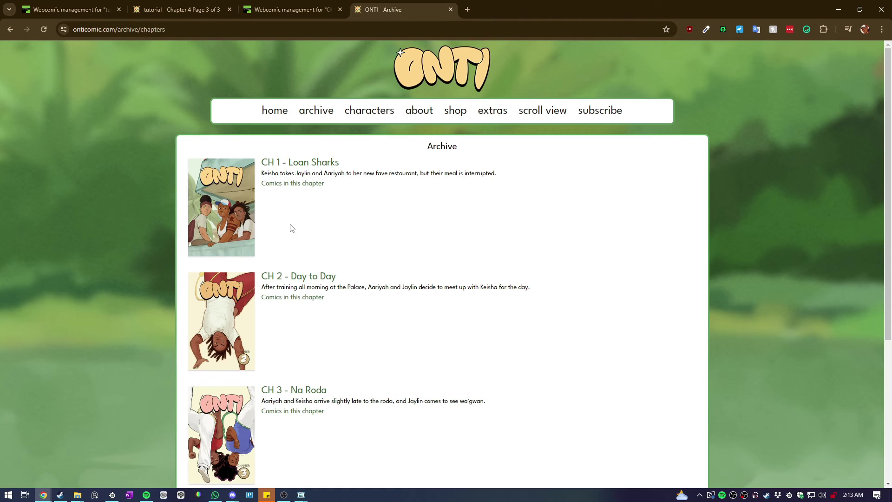
{"action": "scroll", "coordinate": [295, 142], "scroll_direction": "down", "scroll_amount": 1}
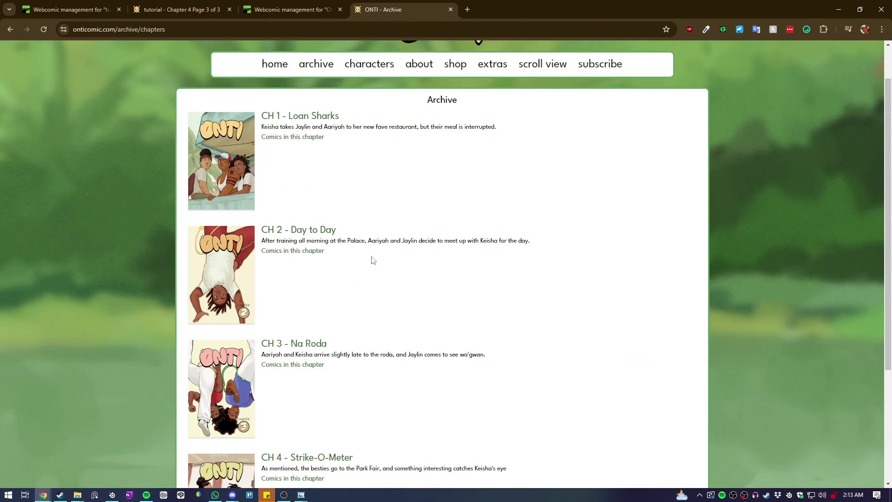
{"action": "scroll", "coordinate": [375, 230], "scroll_direction": "down", "scroll_amount": 3}
{"action": "scroll", "coordinate": [372, 231], "scroll_direction": "up", "scroll_amount": 4}
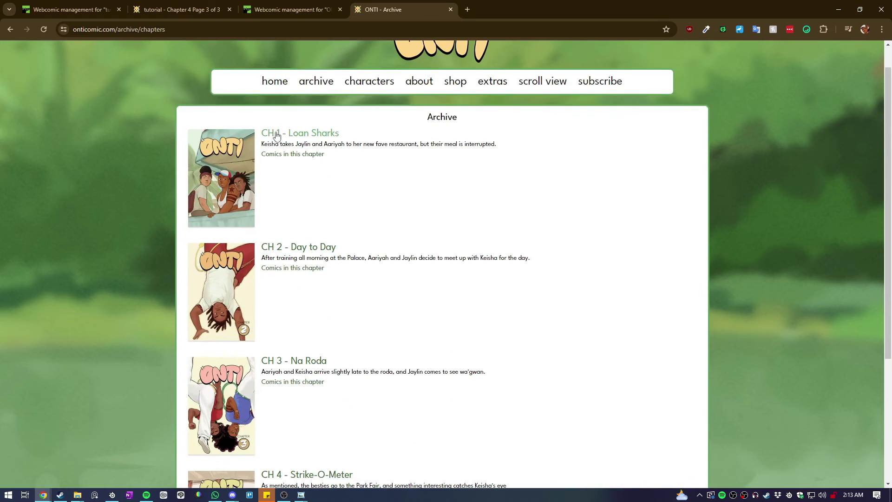
{"action": "left_click_drag", "start_coordinate": [262, 144], "coordinate": [502, 144]}
{"action": "left_click", "coordinate": [500, 153]}
{"action": "left_click", "coordinate": [289, 156]}
{"action": "scroll", "coordinate": [259, 194], "scroll_direction": "down", "scroll_amount": 4}
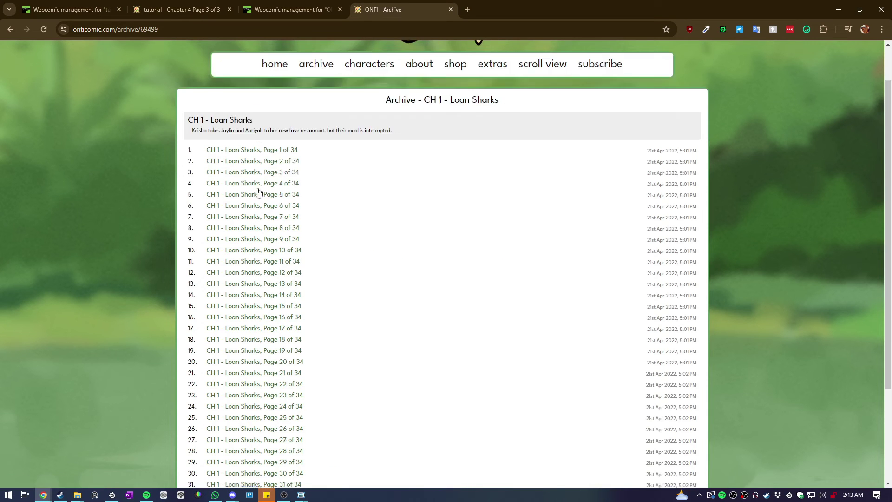
{"action": "scroll", "coordinate": [261, 205], "scroll_direction": "up", "scroll_amount": 3}
{"action": "mouse_move", "coordinate": [260, 165]}
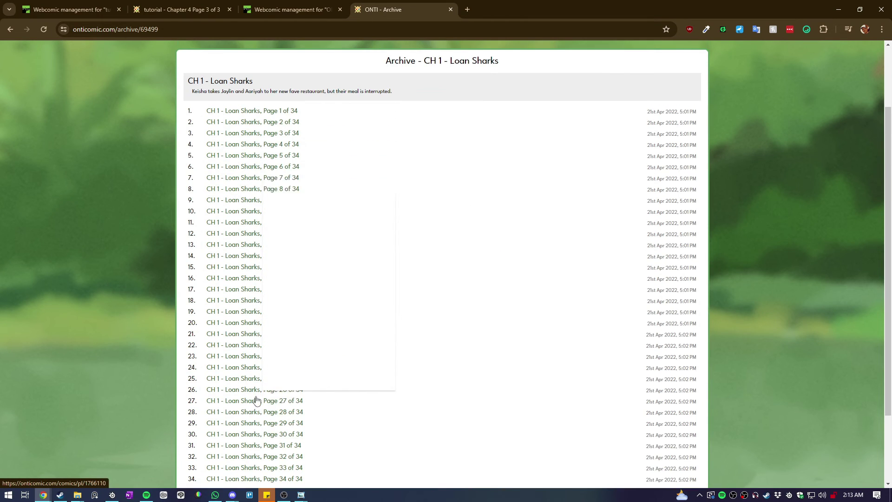
{"action": "scroll", "coordinate": [255, 398], "scroll_direction": "down", "scroll_amount": 1}
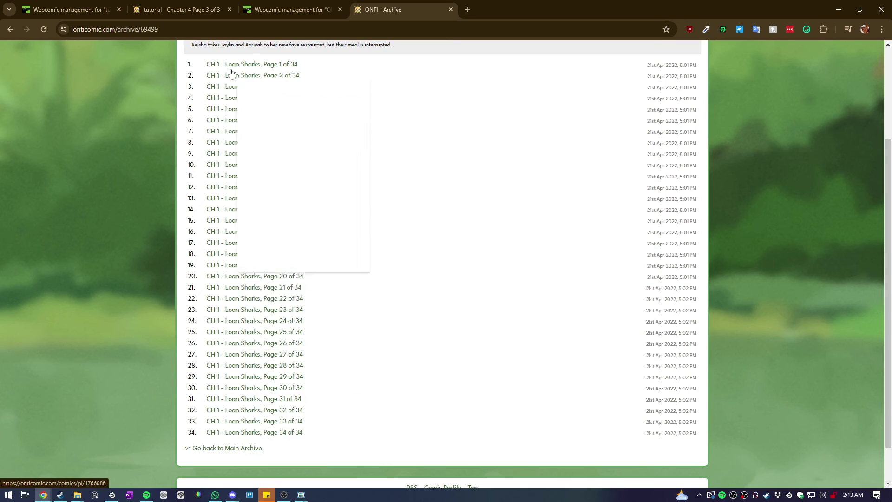
Return to the tutorial comic's new chapter form and set the chapter order number to 4.
{"action": "key", "text": "ctrl+1"}
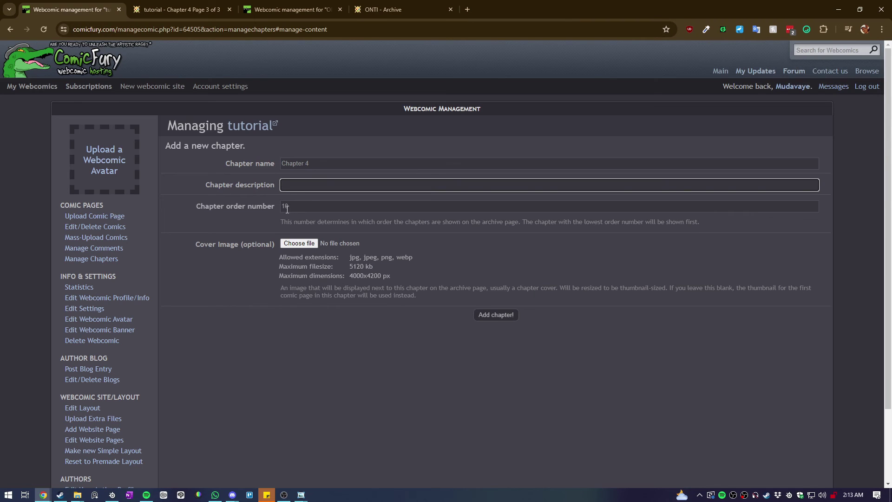
{"action": "left_click", "coordinate": [298, 207]}
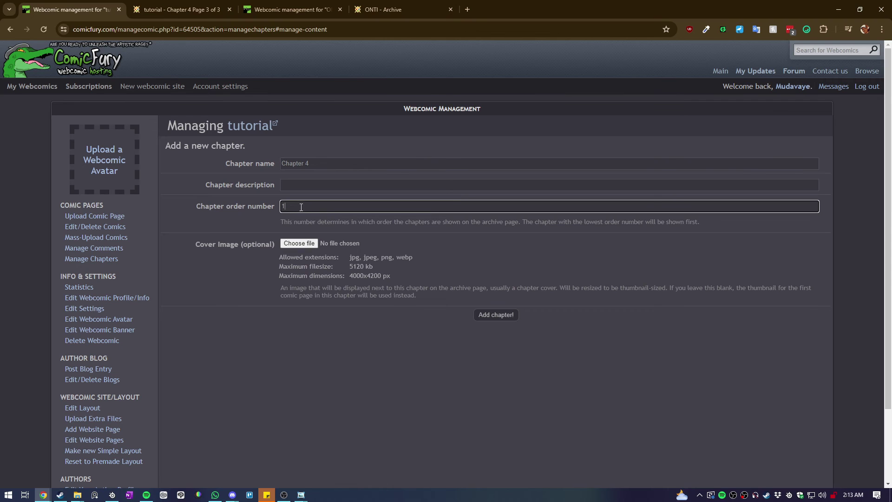
{"action": "left_click", "coordinate": [298, 184]}
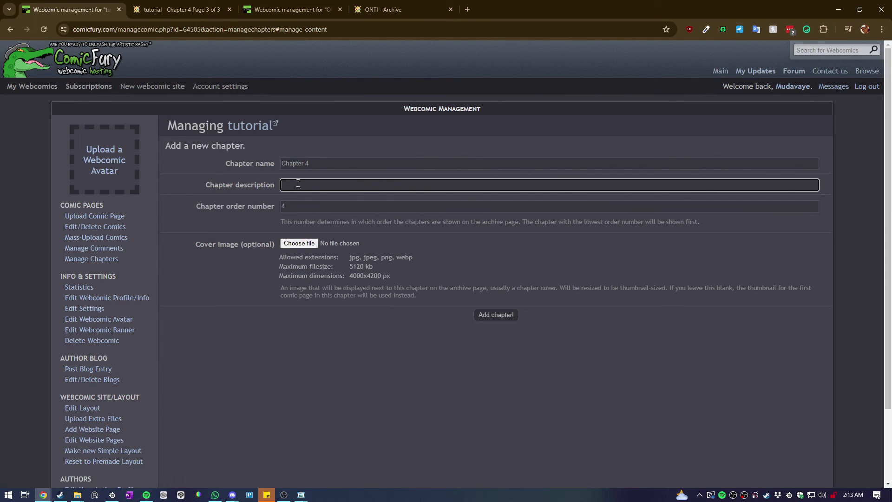
Review the existing chapters in ONTI's chapter management and open its visitor statistics.
{"action": "left_click", "coordinate": [301, 9]}
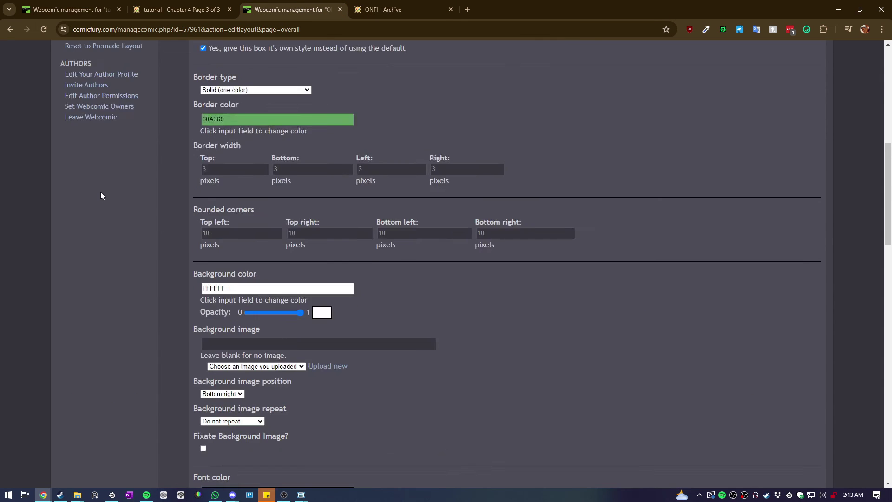
{"action": "scroll", "coordinate": [99, 193], "scroll_direction": "up", "scroll_amount": 7}
{"action": "left_click", "coordinate": [88, 168]}
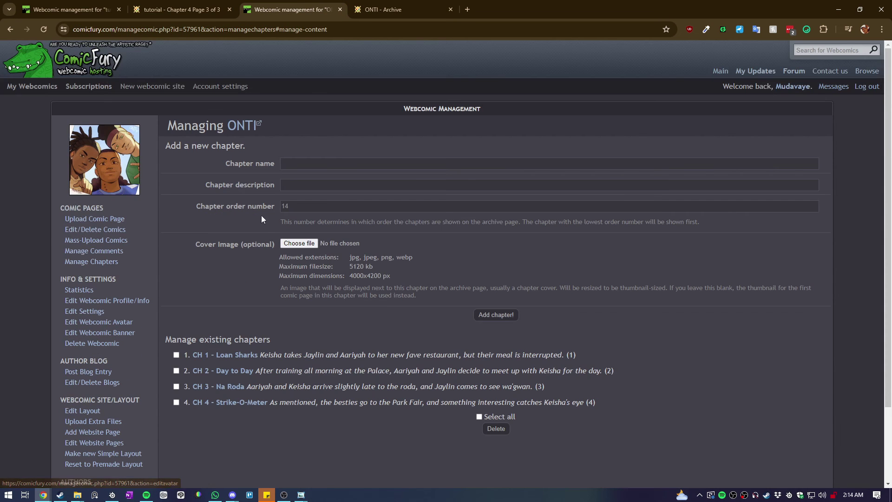
{"action": "scroll", "coordinate": [230, 319], "scroll_direction": "down", "scroll_amount": 2}
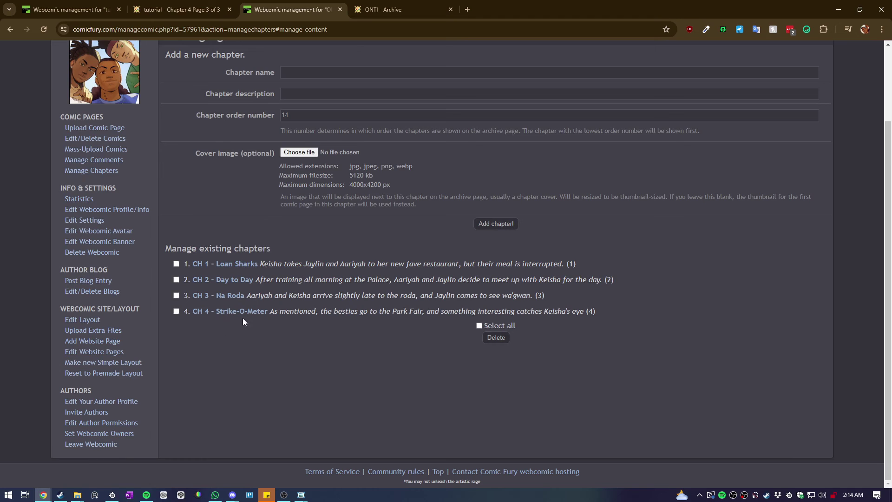
{"action": "scroll", "coordinate": [234, 322], "scroll_direction": "up", "scroll_amount": 2}
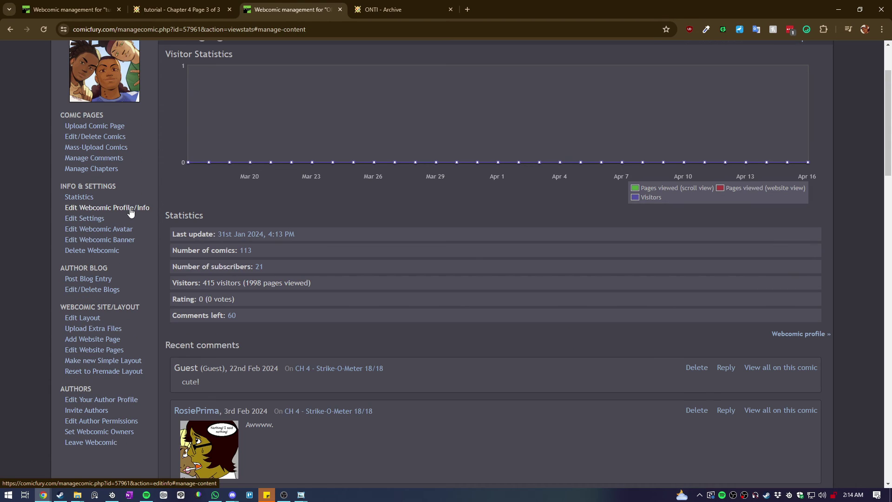
Review ONTI's comic information, including its name, domain, slogan, copyrights, description and art style.
{"action": "left_click", "coordinate": [141, 205]}
{"action": "scroll", "coordinate": [132, 209], "scroll_direction": "down", "scroll_amount": 5}
{"action": "scroll", "coordinate": [143, 212], "scroll_direction": "up", "scroll_amount": 8}
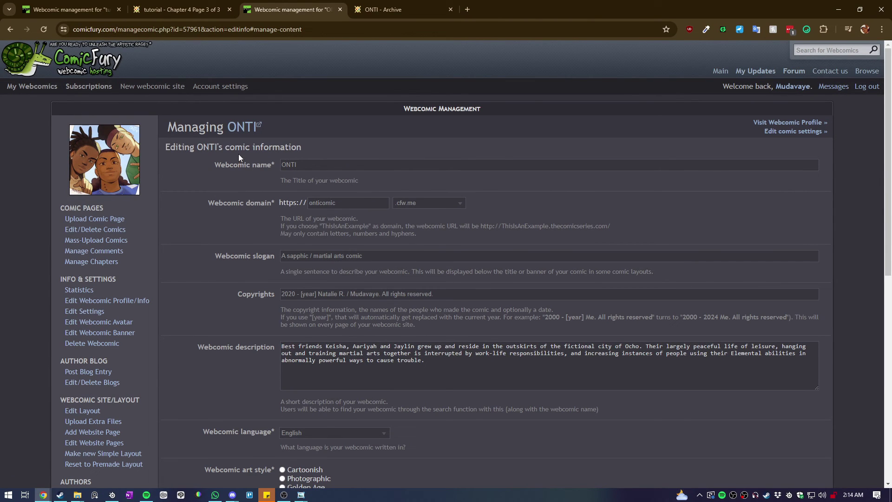
{"action": "scroll", "coordinate": [238, 158], "scroll_direction": "down", "scroll_amount": 1}
{"action": "scroll", "coordinate": [240, 153], "scroll_direction": "down", "scroll_amount": 1}
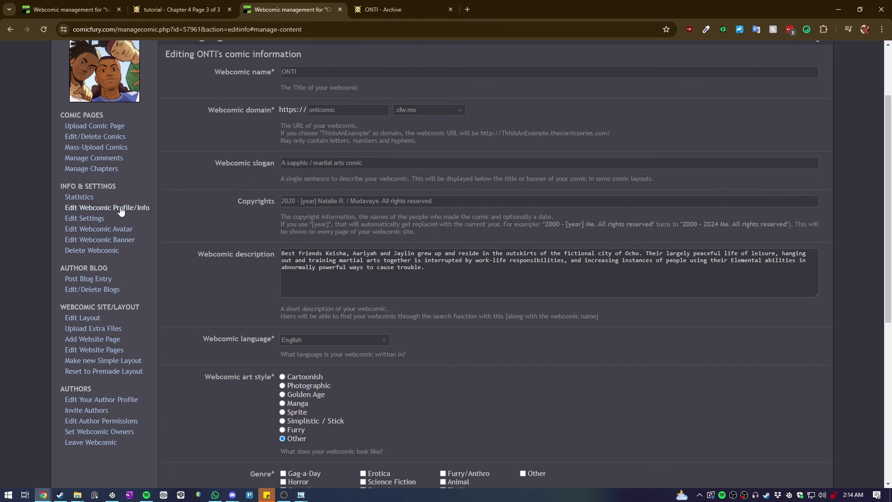
Review ONTI's webcomic settings, including visibility, functionality and cosmetic options.
{"action": "left_click", "coordinate": [97, 221]}
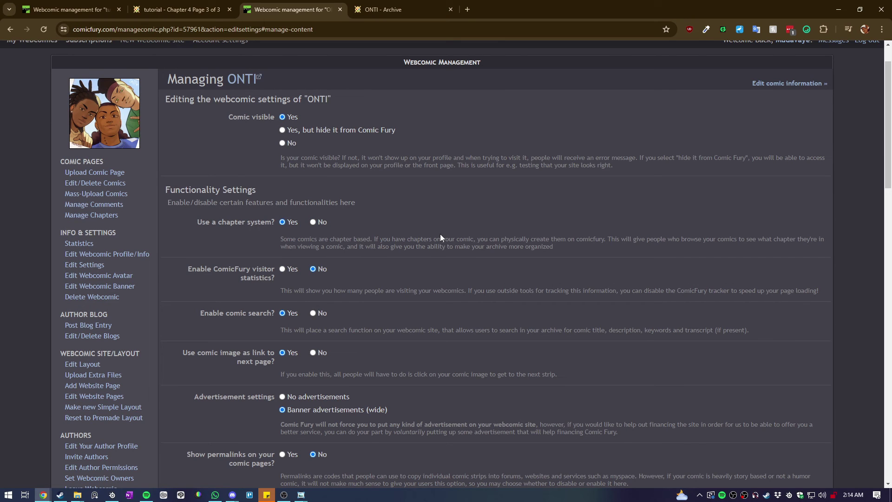
{"action": "scroll", "coordinate": [152, 274], "scroll_direction": "down", "scroll_amount": 10}
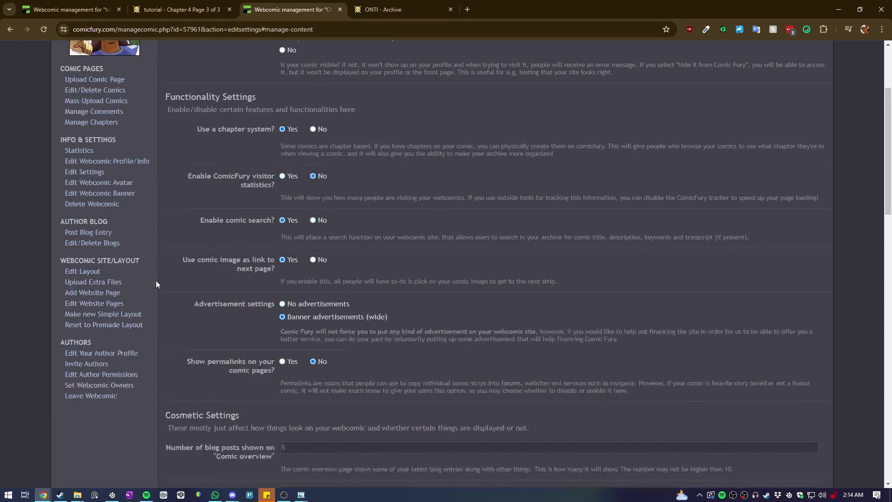
{"action": "scroll", "coordinate": [243, 327], "scroll_direction": "up", "scroll_amount": 8}
View ONTI's webcomic avatar settings and open the ComicFury front page in a new tab to see where avatars appear.
{"action": "left_click", "coordinate": [94, 186]}
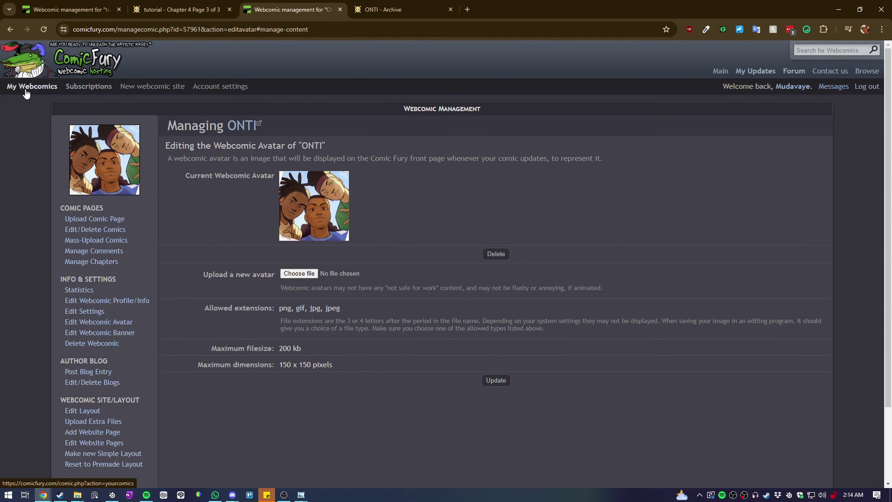
{"action": "left_click", "coordinate": [52, 71], "text": "ctrl+shift"}
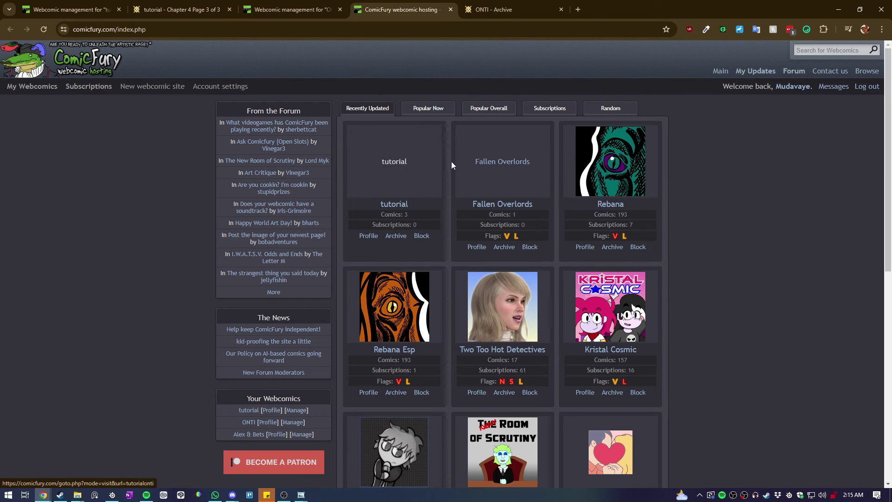
Look over the comic avatars on the ComicFury front page, close it and return to ONTI's webcomic avatar settings.
{"action": "scroll", "coordinate": [557, 209], "scroll_direction": "down", "scroll_amount": 1}
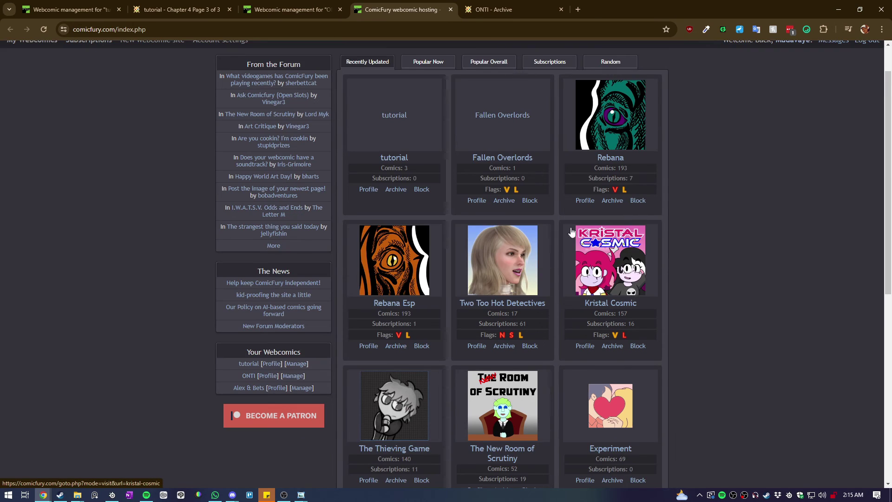
{"action": "key", "text": "ctrl+w"}
{"action": "scroll", "coordinate": [104, 291], "scroll_direction": "down", "scroll_amount": 2}
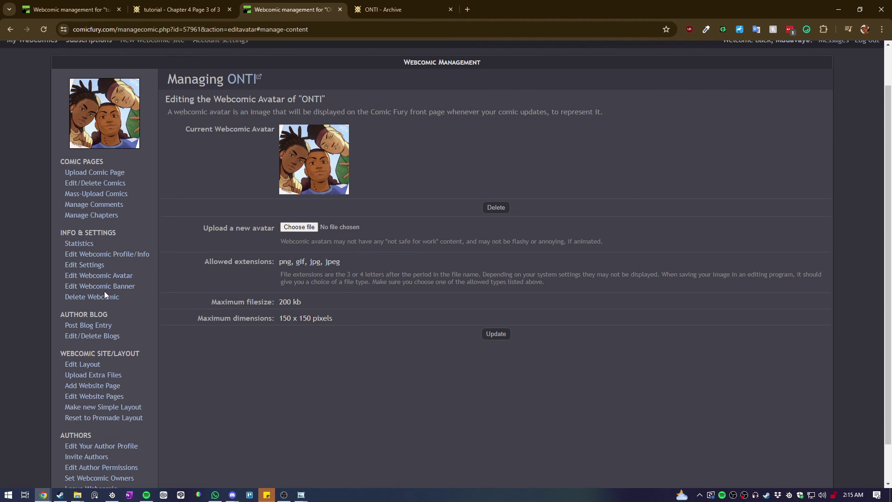
View the tutorial comic's site and compare it with the two ONTI layout mockup images in Windows Photo Viewer.
{"action": "left_click", "coordinate": [163, 5]}
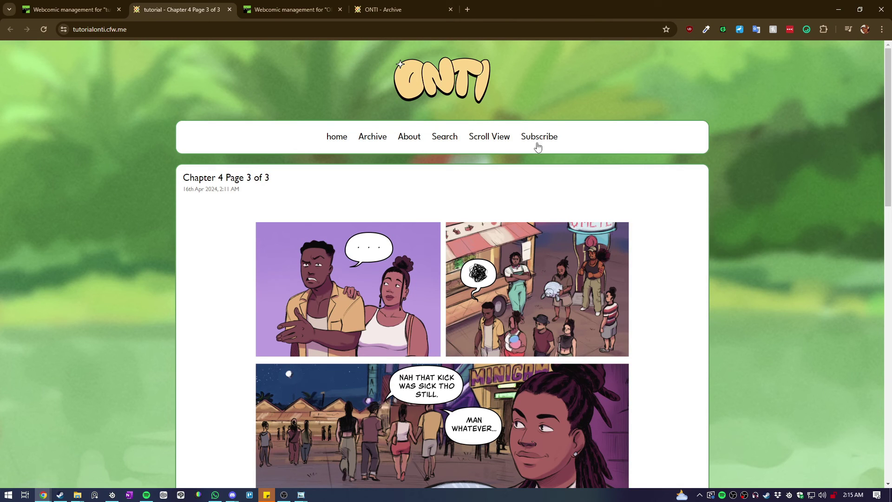
{"action": "mouse_move", "coordinate": [306, 496]}
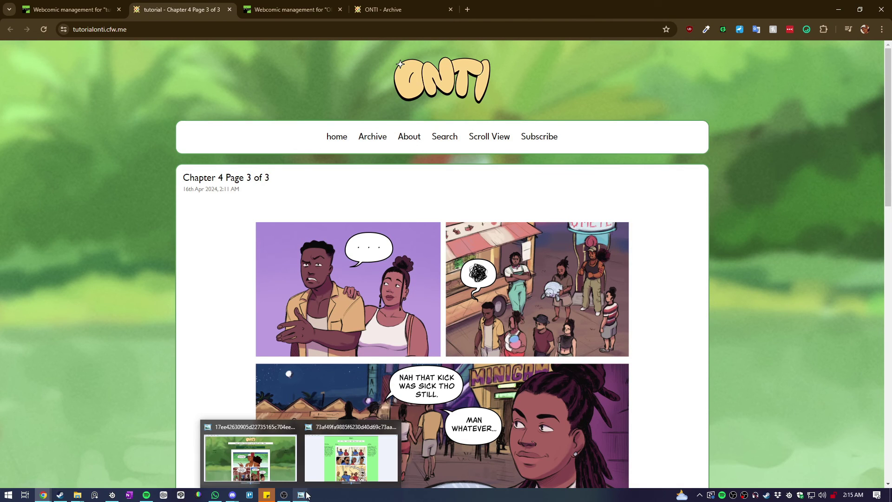
{"action": "left_click", "coordinate": [339, 472]}
{"action": "mouse_move", "coordinate": [305, 496]}
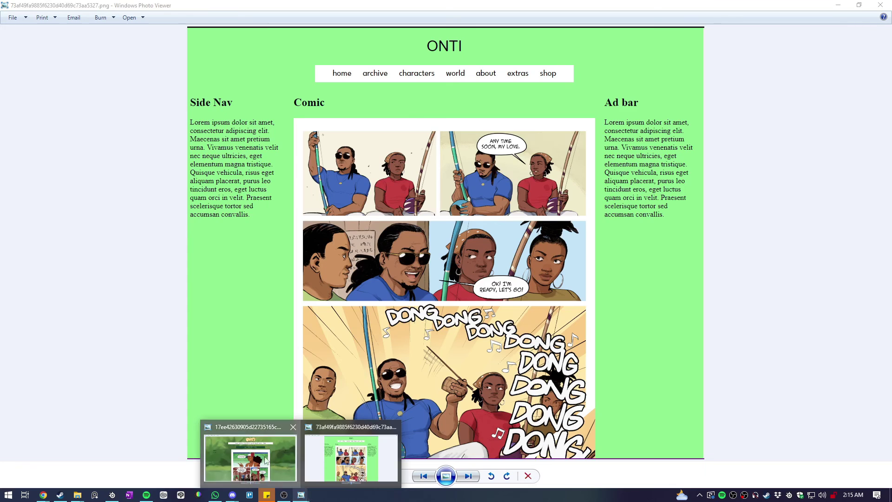
{"action": "left_click", "coordinate": [267, 460]}
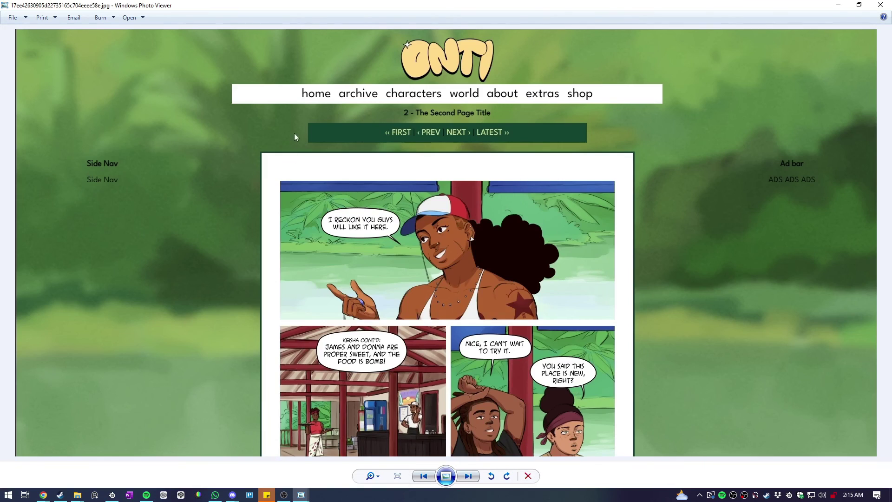
{"action": "left_click", "coordinate": [837, 4]}
{"action": "key", "text": "alt+Tab"}
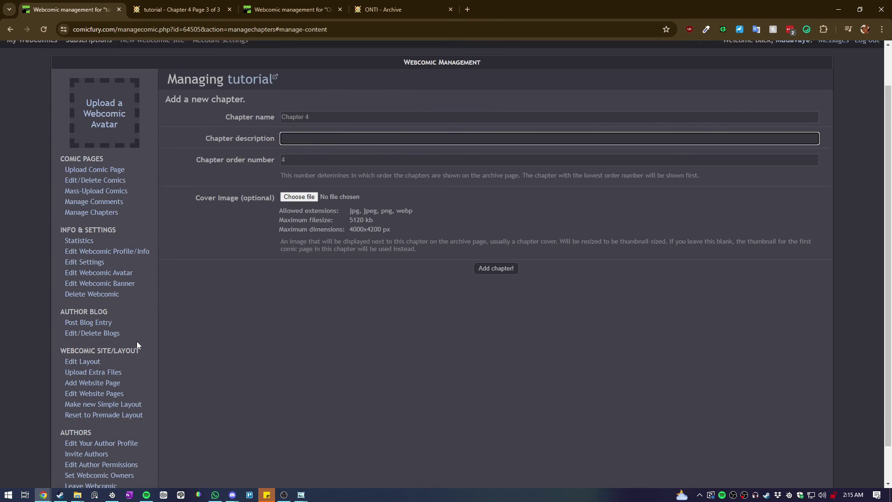
Review the tutorial comic's management options and its published Chapter 4 Page 3 of 3, including page navigation, comment form and footer.
{"action": "scroll", "coordinate": [136, 344], "scroll_direction": "down", "scroll_amount": 1}
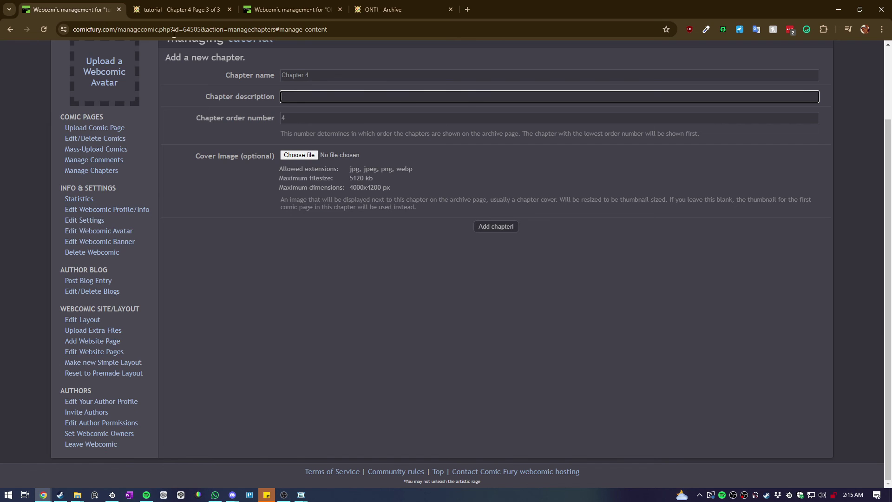
{"action": "left_click", "coordinate": [174, 9]}
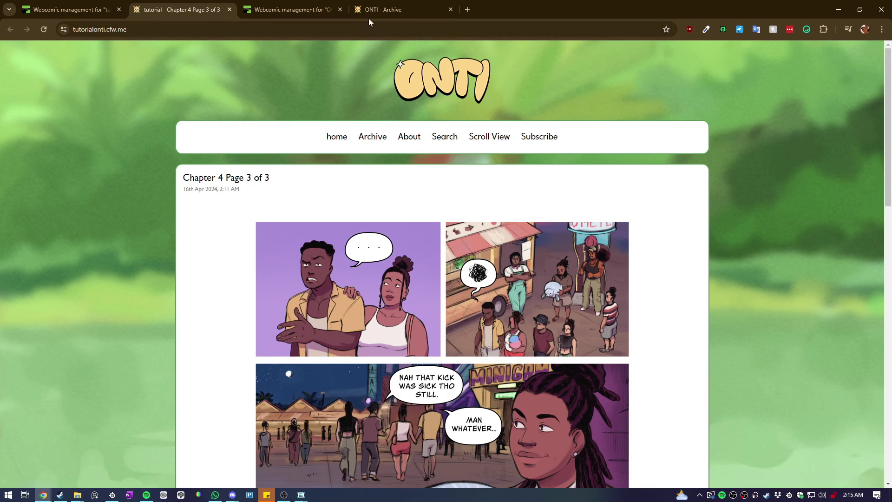
{"action": "scroll", "coordinate": [258, 199], "scroll_direction": "down", "scroll_amount": 10}
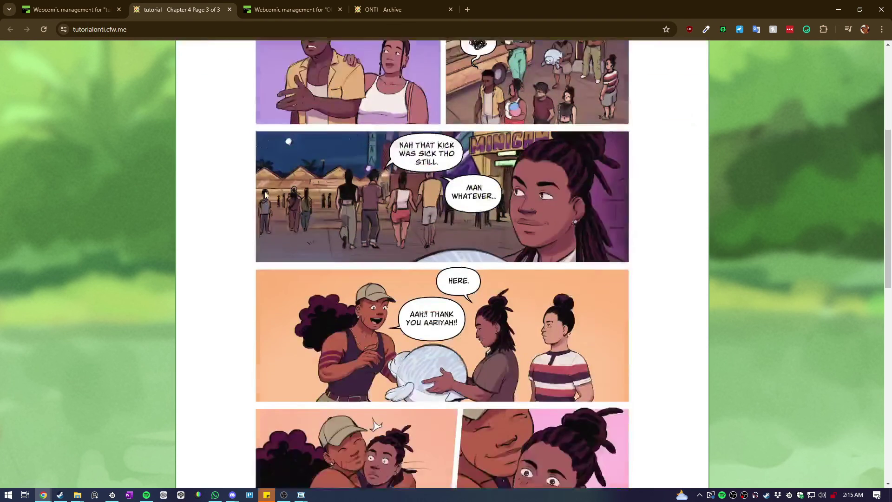
{"action": "scroll", "coordinate": [404, 354], "scroll_direction": "down", "scroll_amount": 4}
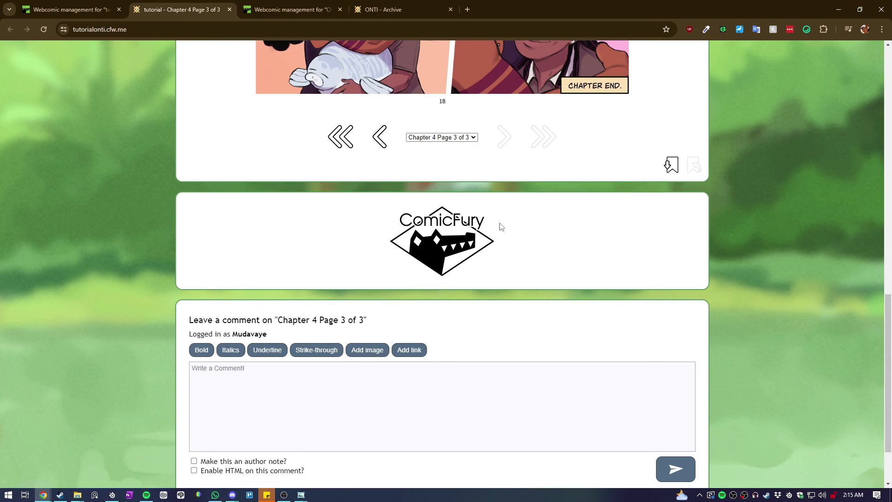
{"action": "scroll", "coordinate": [483, 254], "scroll_direction": "down", "scroll_amount": 2}
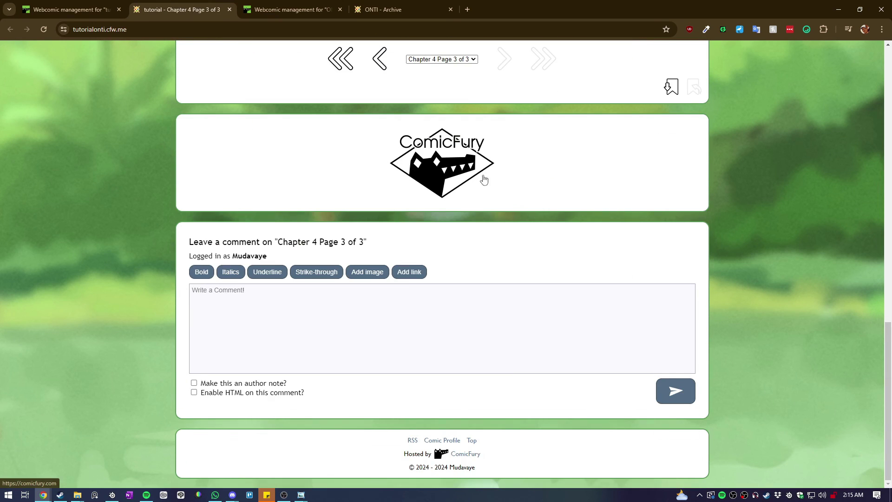
{"action": "key", "text": "ctrl+Tab"}
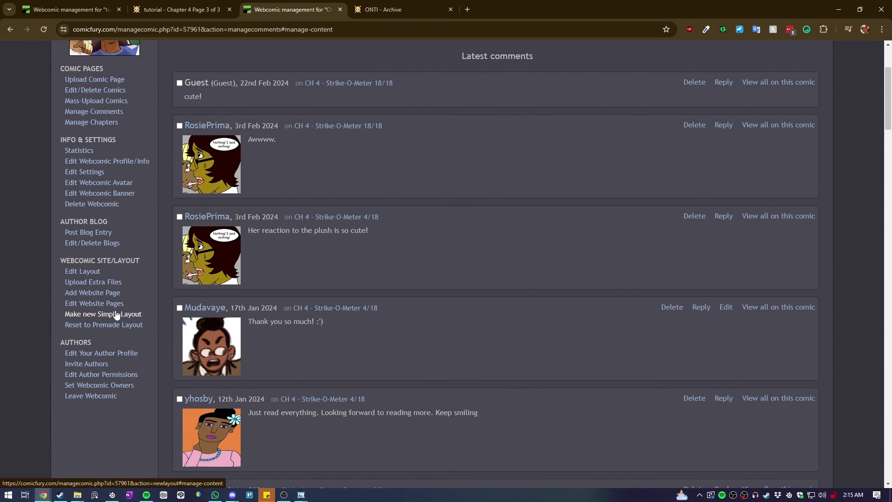
{"action": "key", "text": "ctrl+shift+Tab"}
{"action": "left_click", "coordinate": [74, 8]}
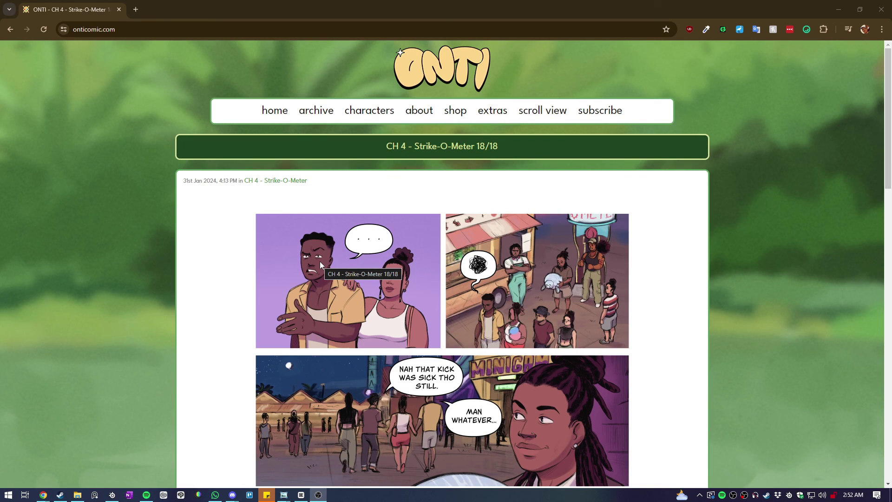
Review the live ONTI site's CH 4 - Strike-O-Meter 18/18 page, including its header, comic, page navigation and comment section.
{"action": "scroll", "coordinate": [316, 258], "scroll_direction": "down", "scroll_amount": 4}
{"action": "scroll", "coordinate": [96, 161], "scroll_direction": "up", "scroll_amount": 3}
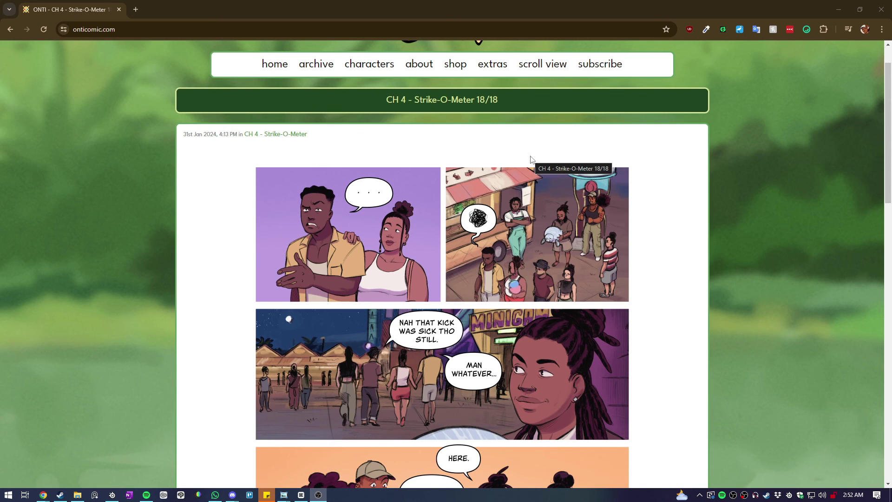
{"action": "scroll", "coordinate": [263, 298], "scroll_direction": "down", "scroll_amount": 10}
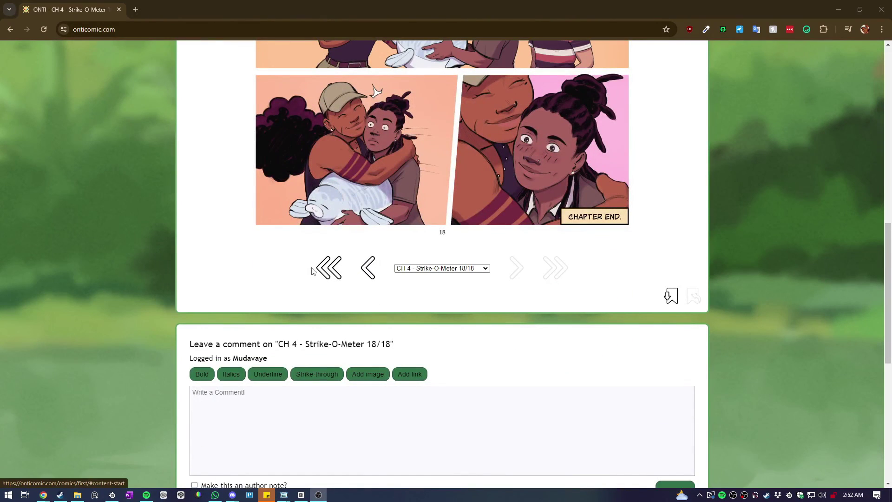
{"action": "scroll", "coordinate": [408, 273], "scroll_direction": "down", "scroll_amount": 5}
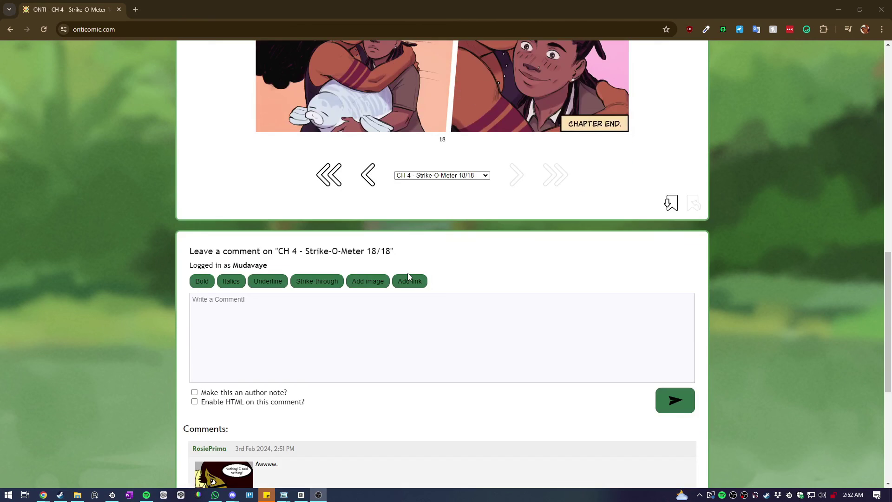
{"action": "scroll", "coordinate": [408, 277], "scroll_direction": "up", "scroll_amount": 18}
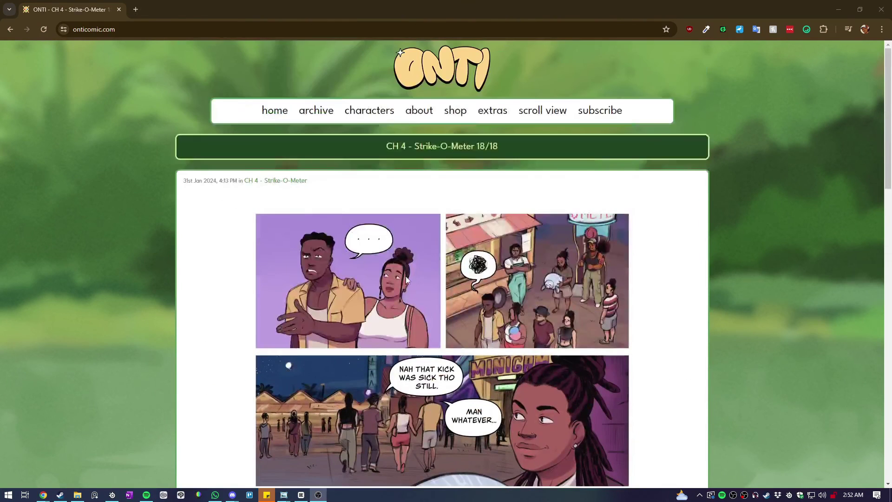